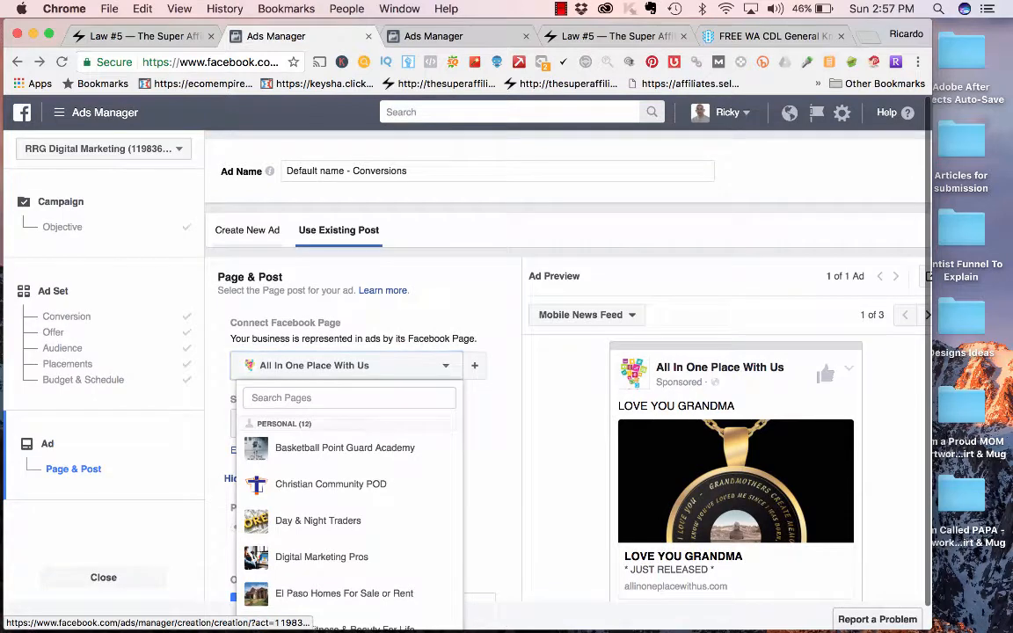
Step: Set the ad to Create New Ad, and open the Page Posts tool from the other Ads Manager browser tab
click(247, 230)
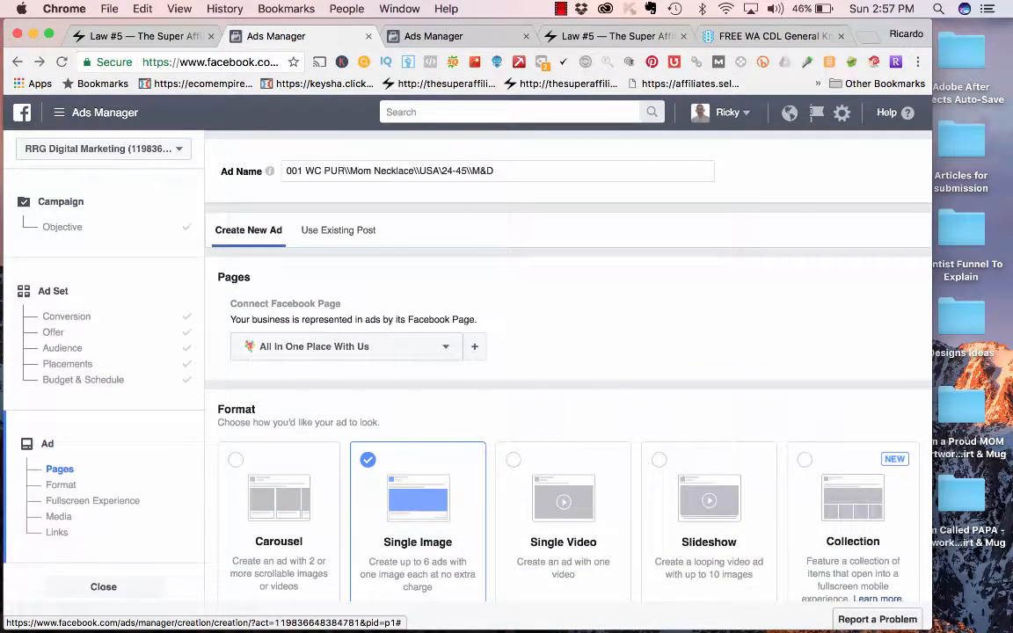
click(433, 36)
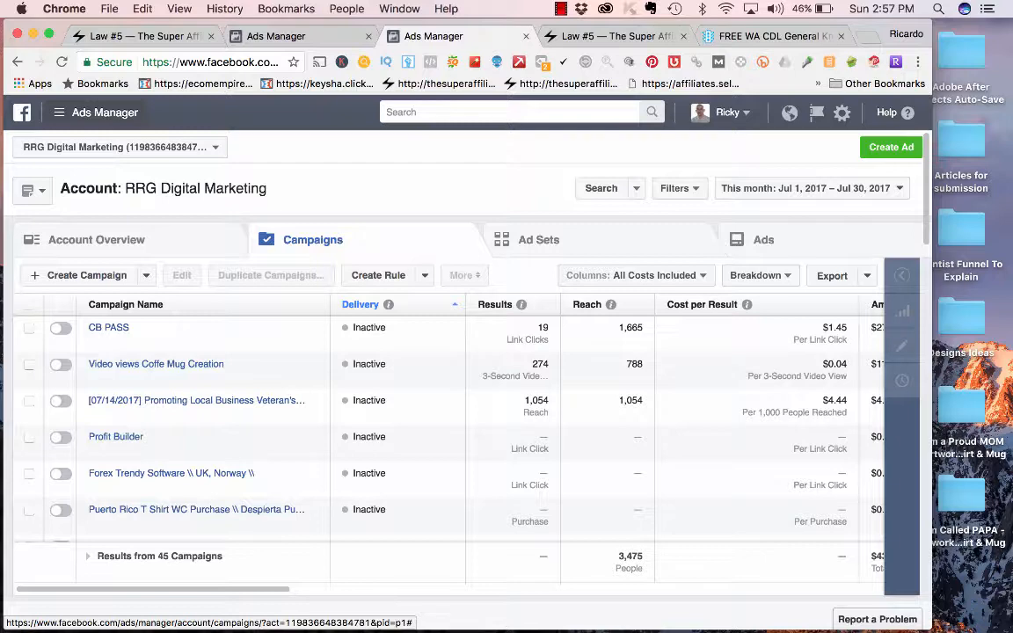
click(97, 112)
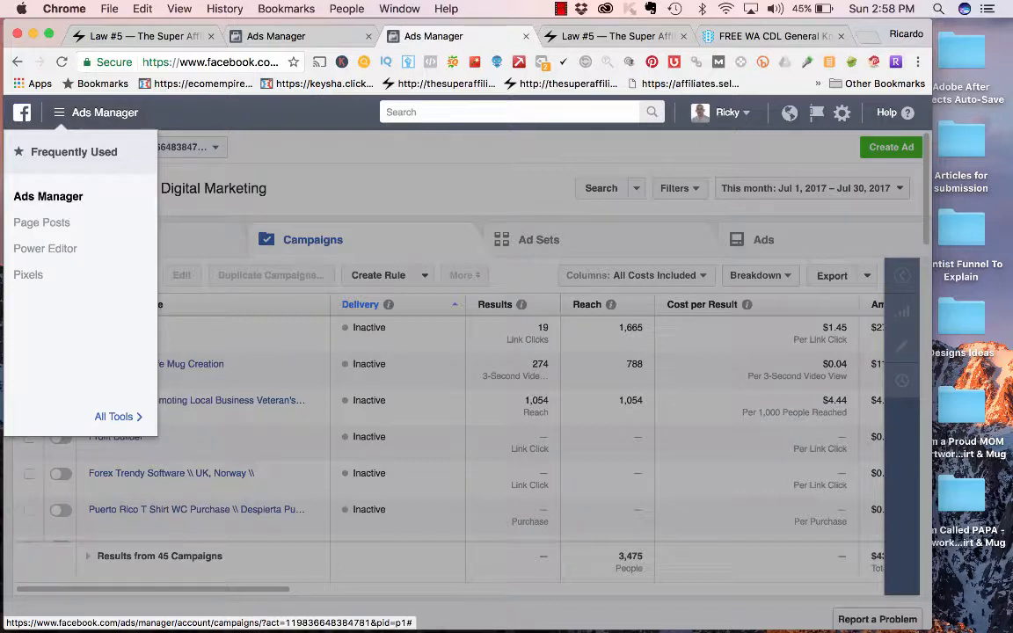
click(61, 112)
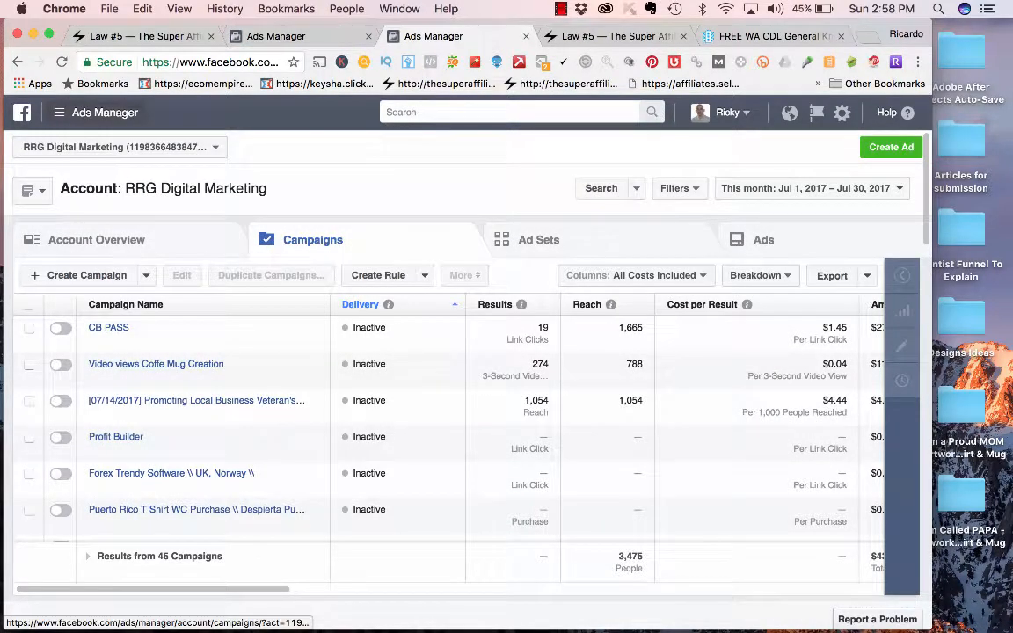
click(60, 113)
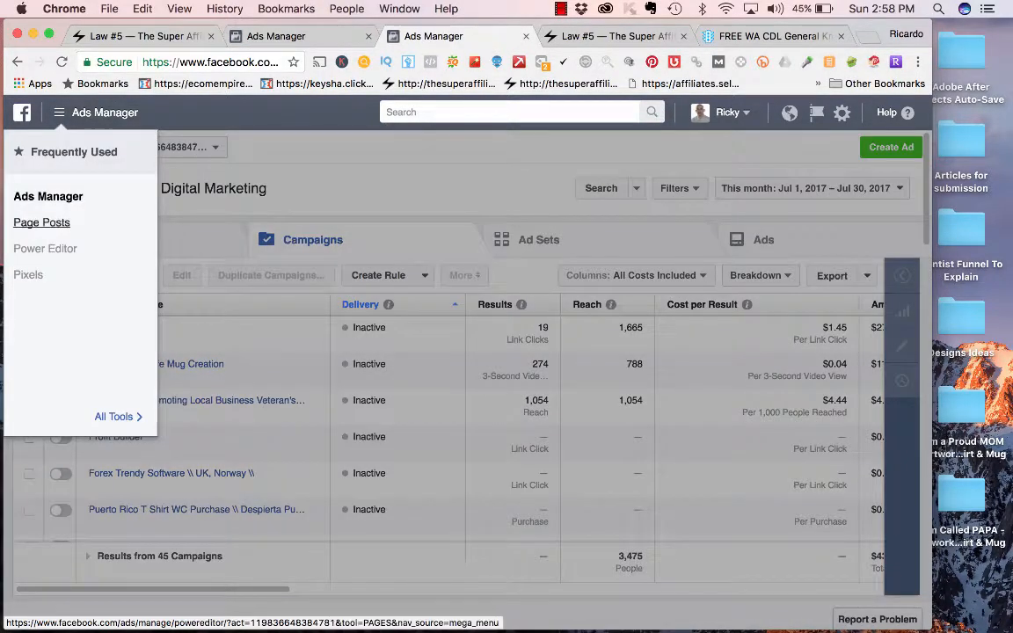
click(41, 222)
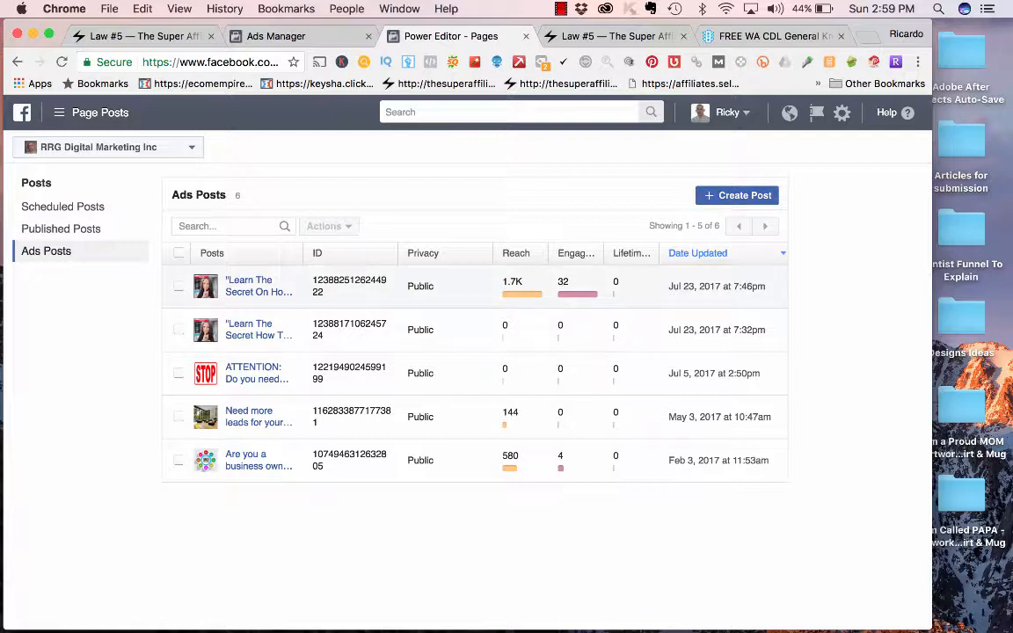
Step: View the details of the most recently updated ads post, and close them
click(257, 286)
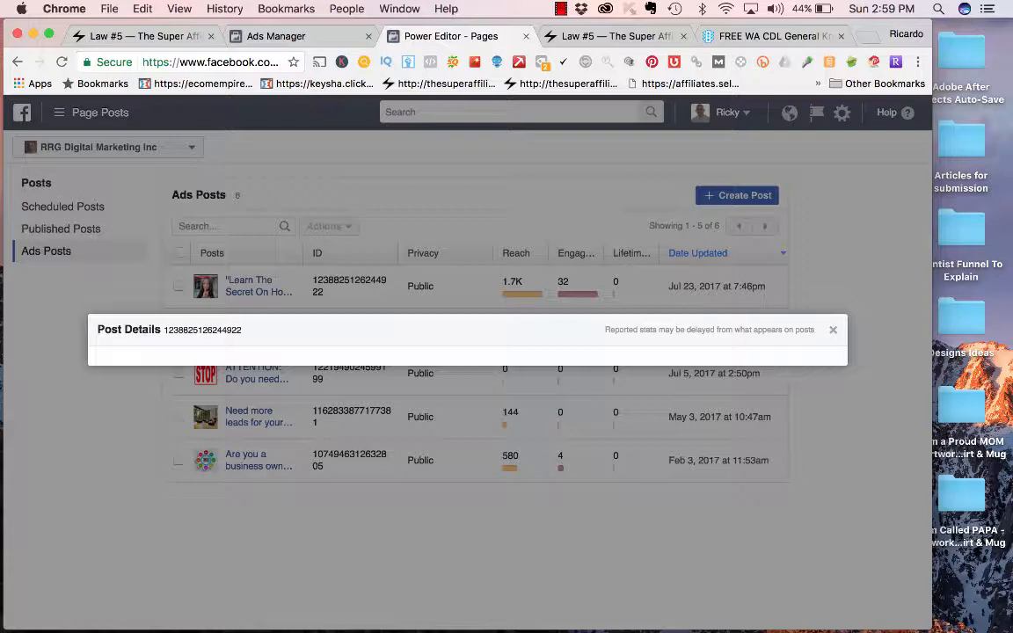
click(833, 330)
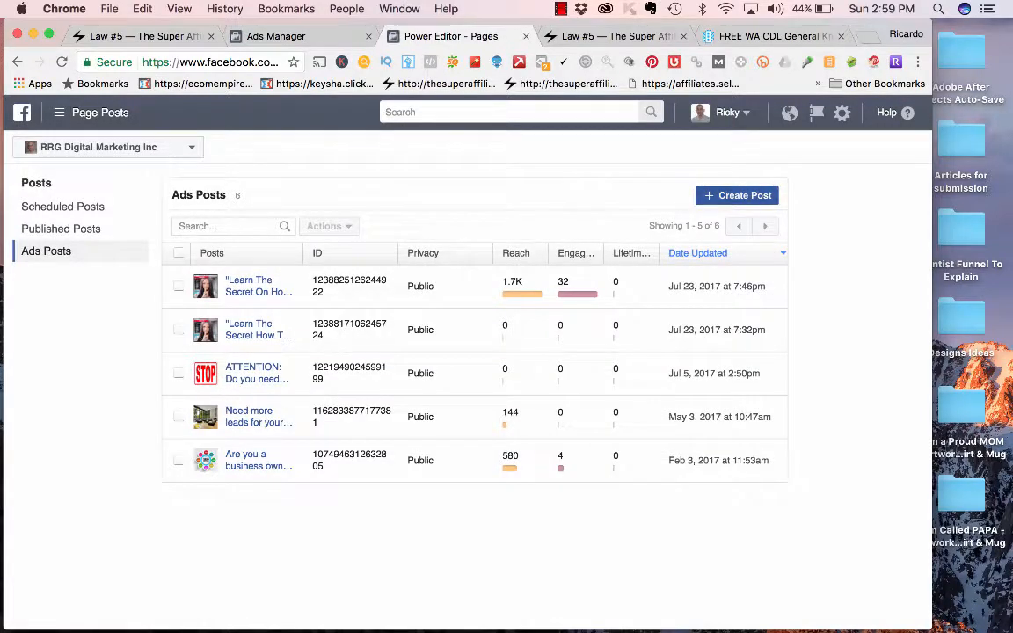
Step: Start an unpublished photo post and use the photo of the woman from the image library
click(737, 195)
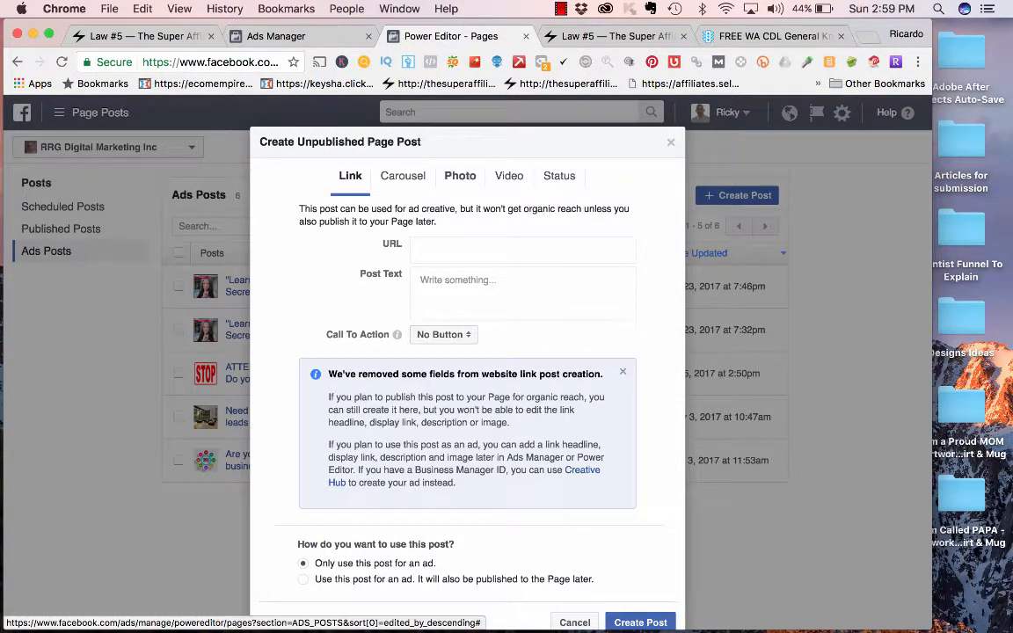
click(460, 175)
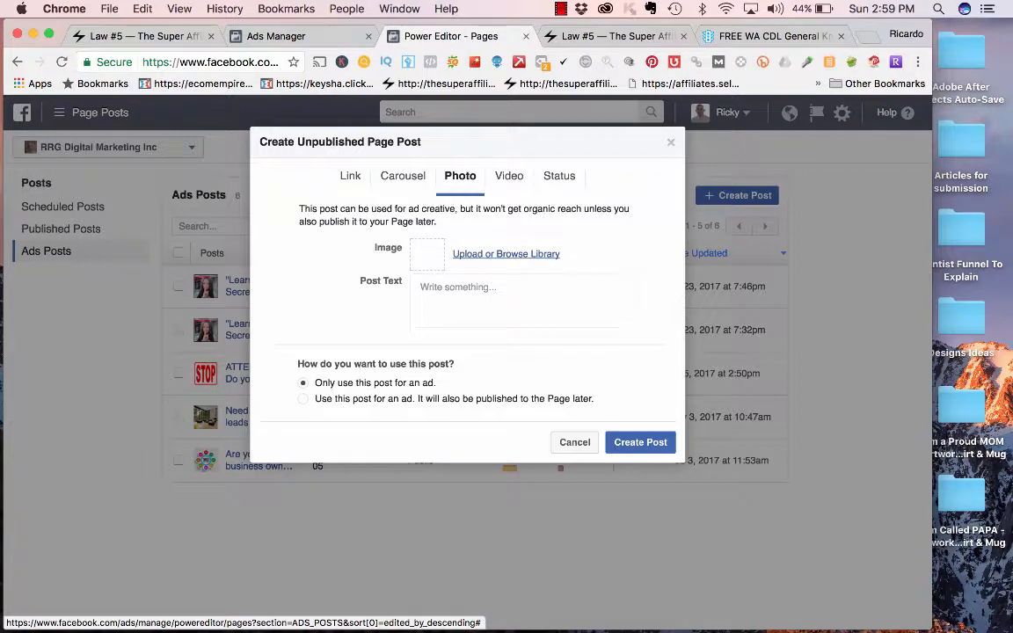
click(505, 254)
click(302, 297)
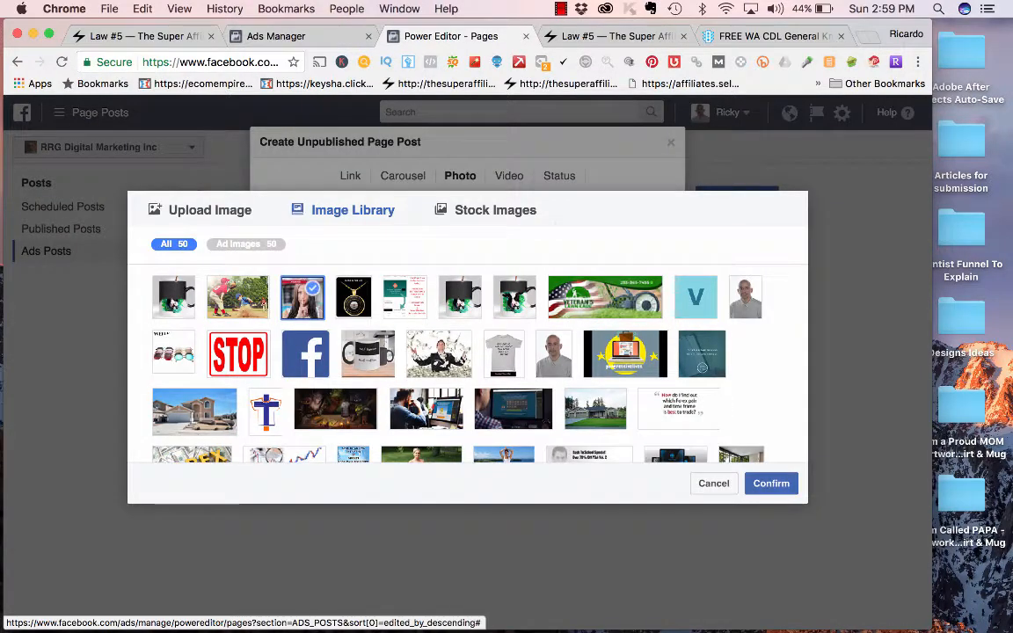
click(771, 484)
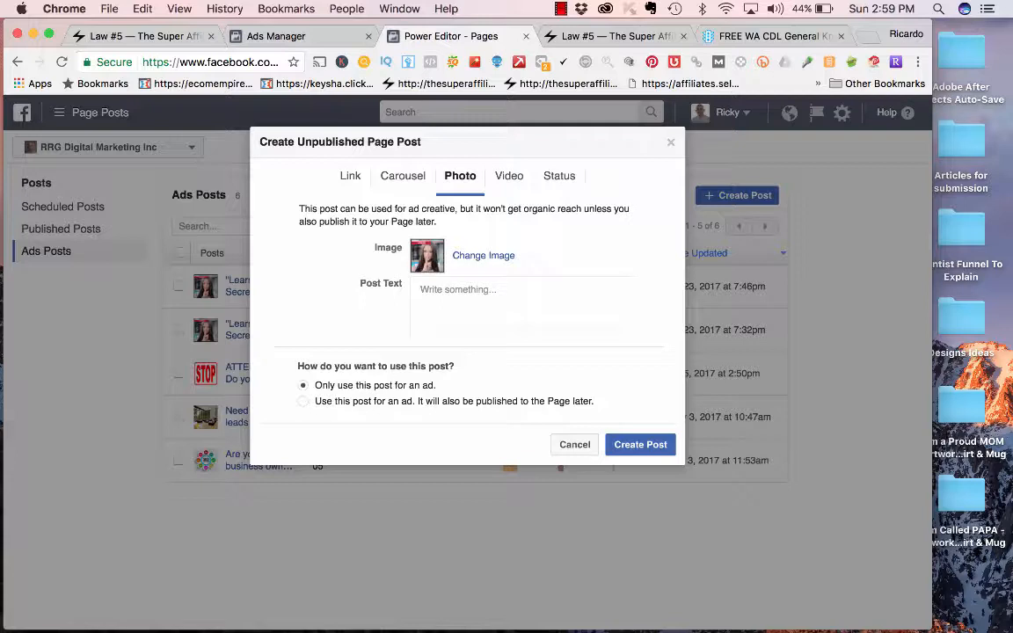
Step: Draft the post text on separate lines as "type ad here", "LINK:" and "CALL TO ACTION", and discard the post
click(475, 296)
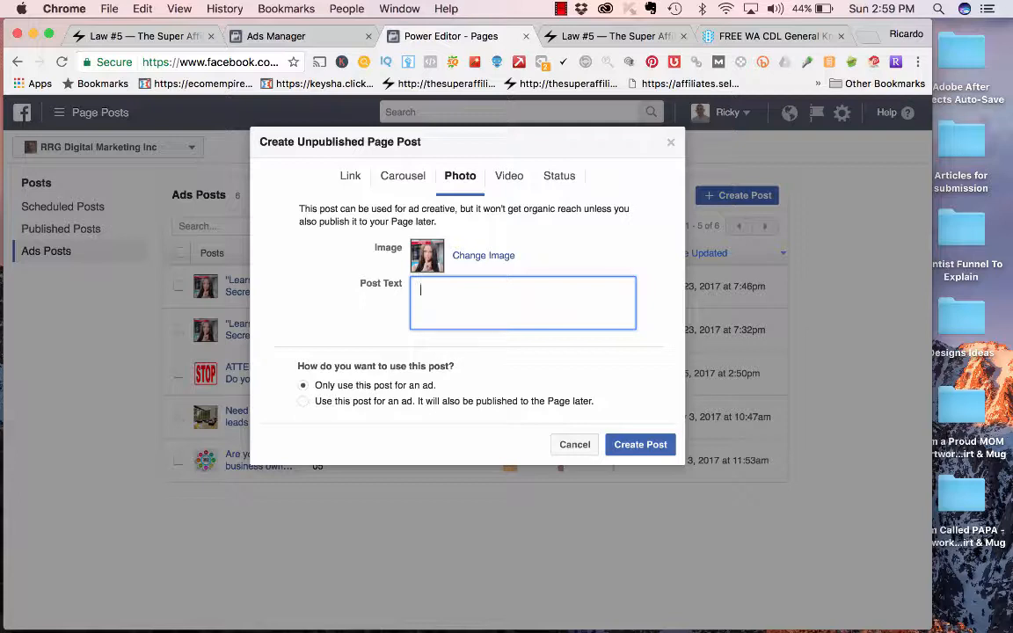
text(type ad here)
click(560, 9)
click(610, 41)
key(Return)
text(LINK:)
key(Return)
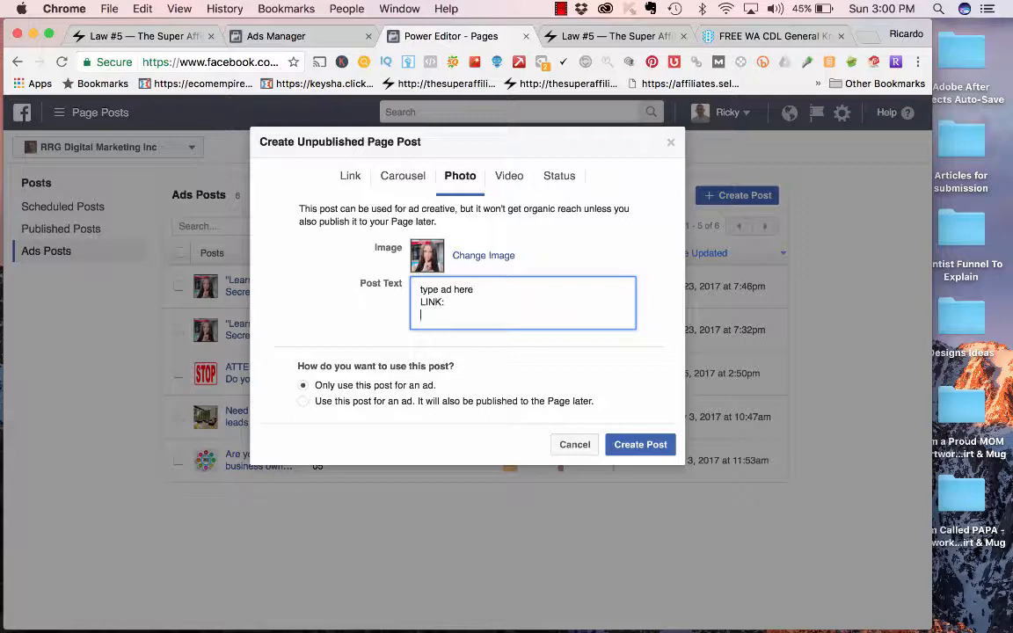
text(CALLL)
key(BackSpace)
text(TO ACTION)
click(575, 444)
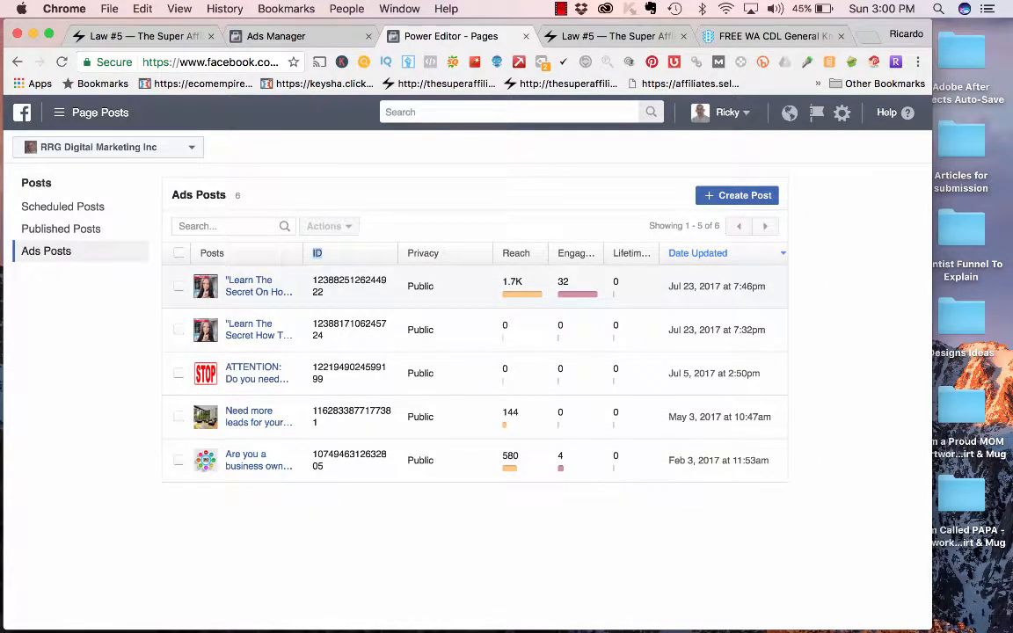
Step: Select the ID of the most recently updated ads post and close its details
double_click(345, 281)
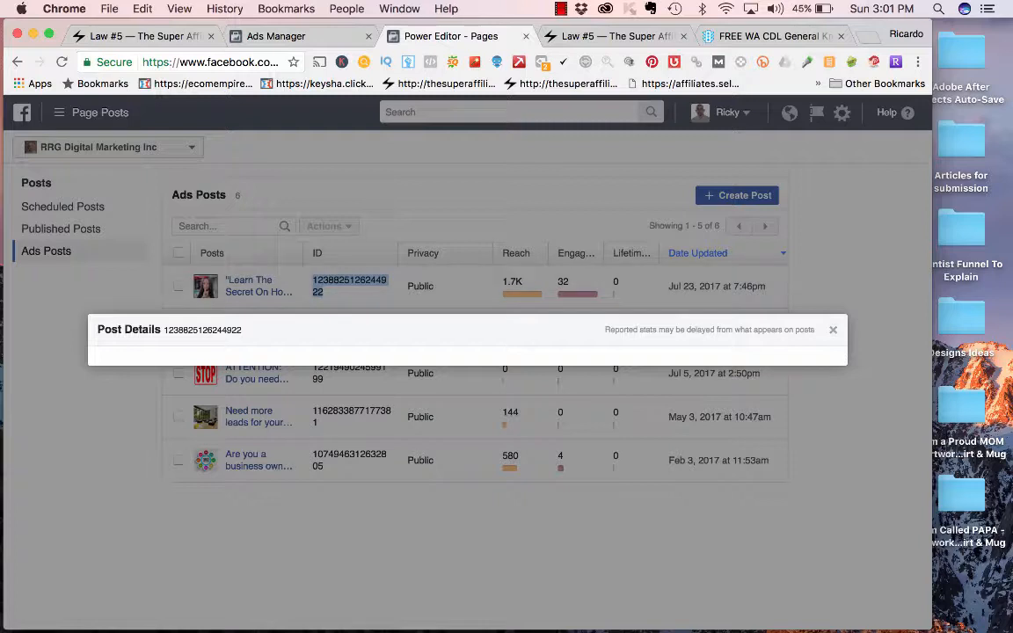
click(833, 329)
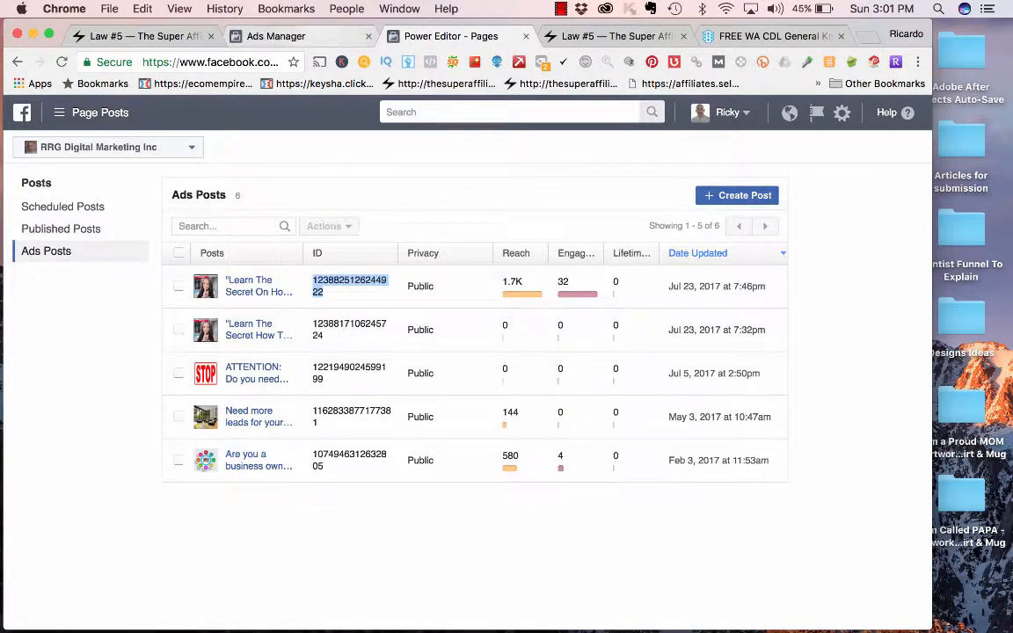
Step: Return to the ad setup in the Ads Manager browser tab and switch the ad to Use Existing Post
click(278, 36)
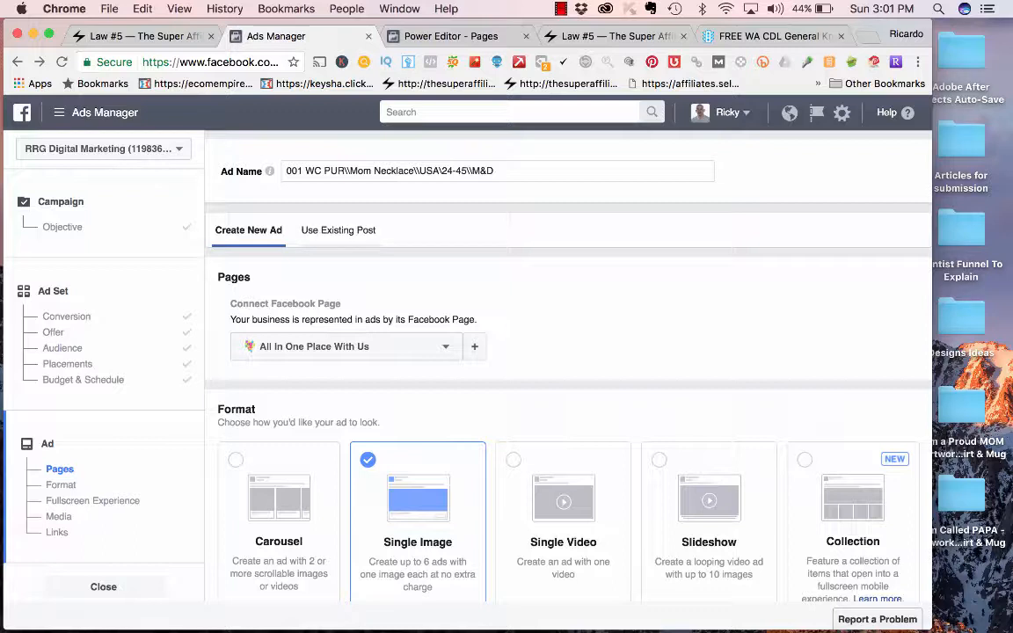
scroll(567, 369, down, 1)
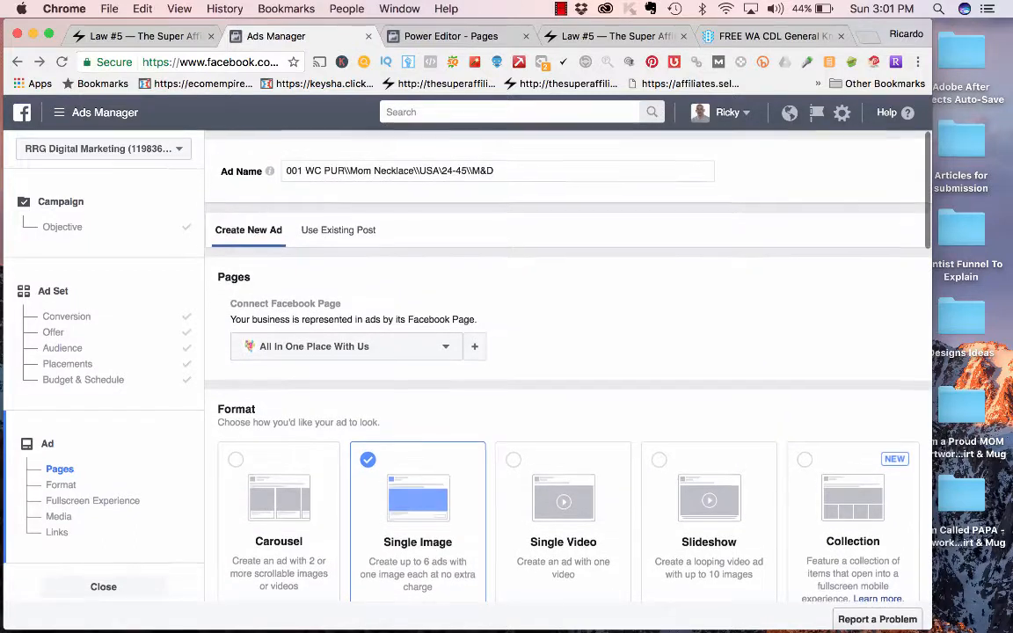
scroll(567, 369, up, 1)
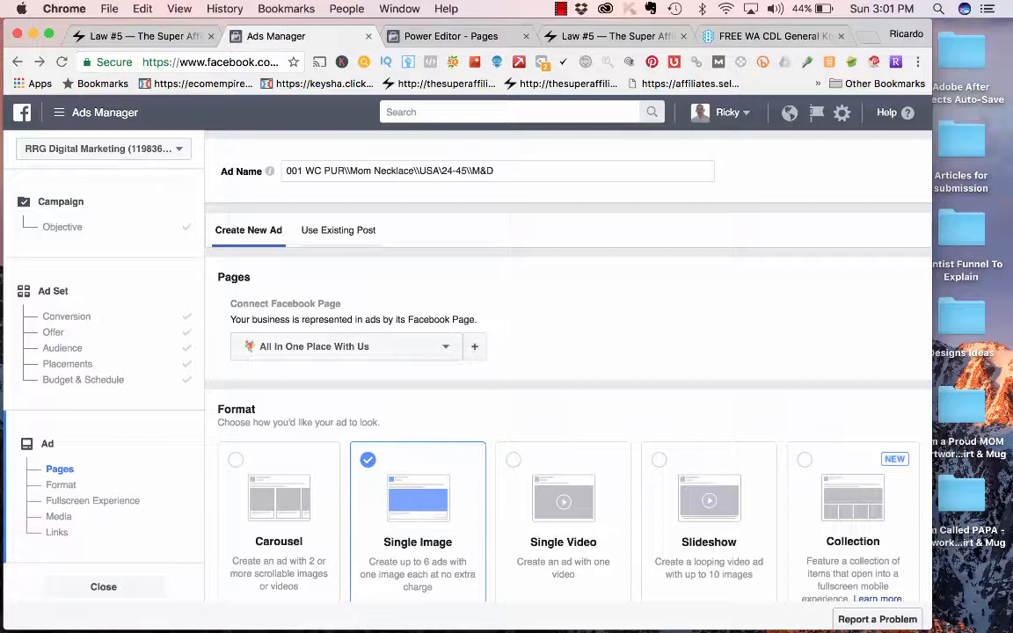
click(339, 230)
scroll(568, 370, down, 2)
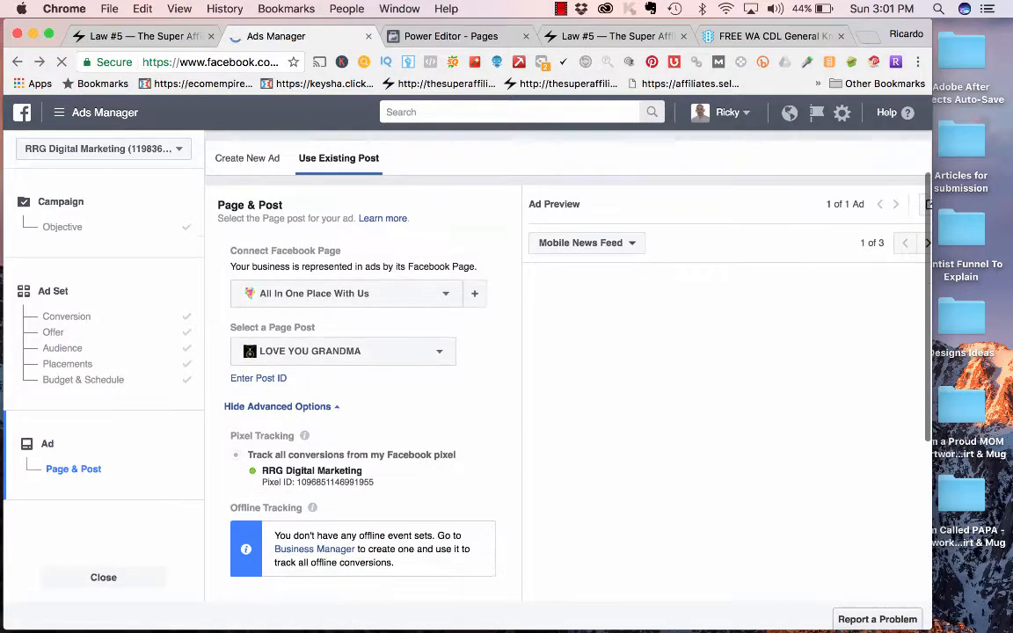
scroll(568, 369, up, 1)
Step: Connect the Facebook page Grandma Is The Best to the ad
click(383, 321)
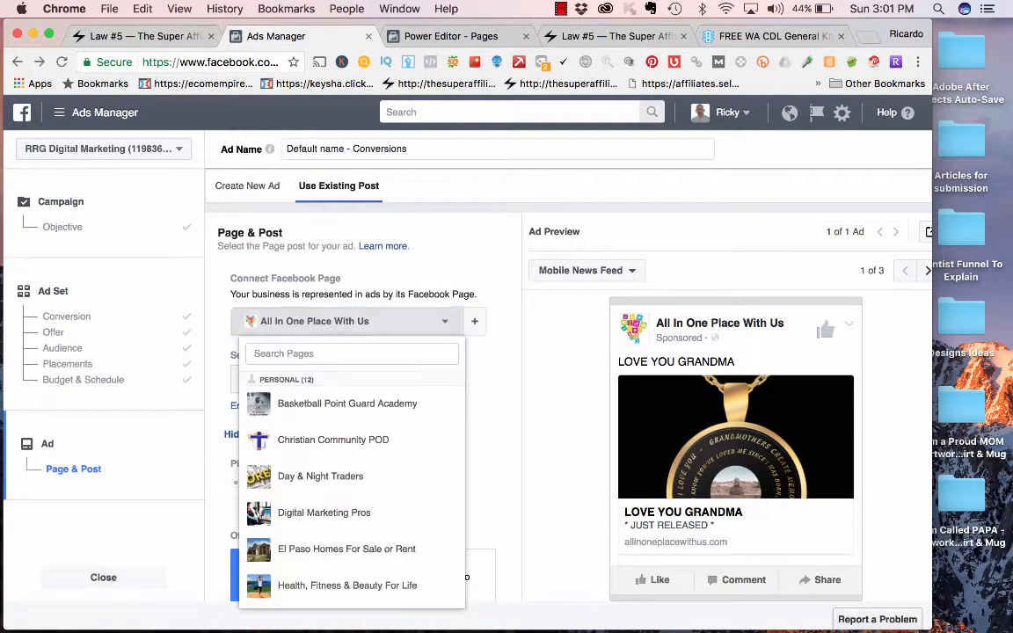
scroll(352, 413, down, 3)
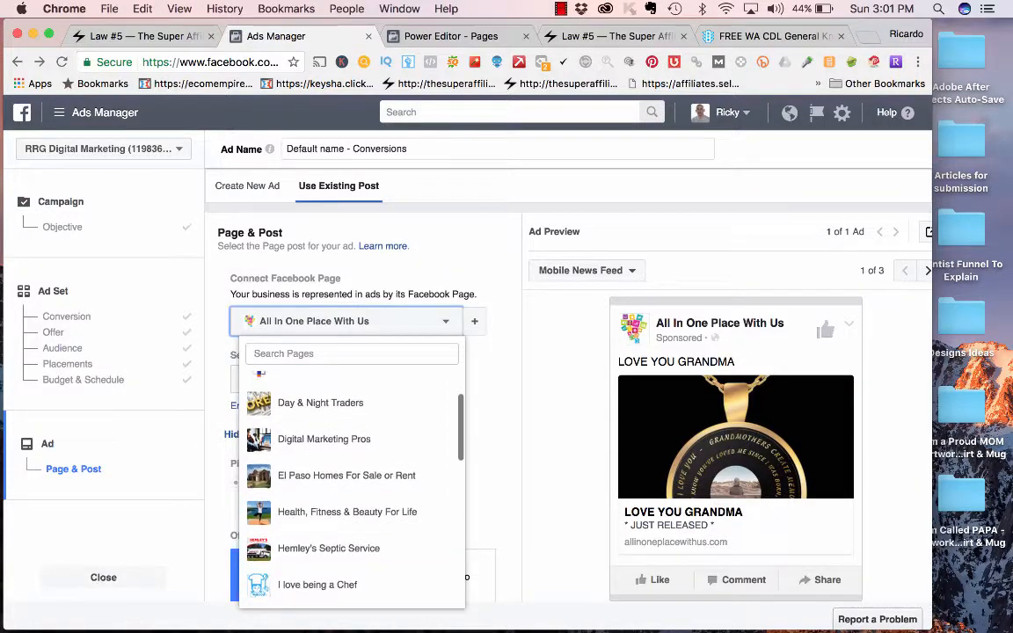
scroll(352, 422, down, 5)
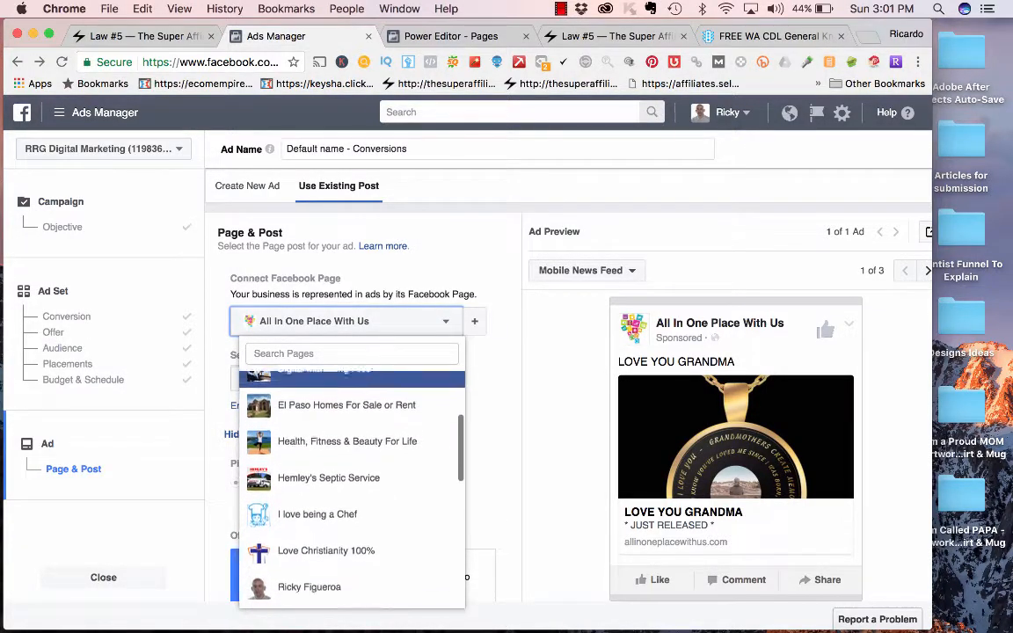
scroll(352, 439, down, 5)
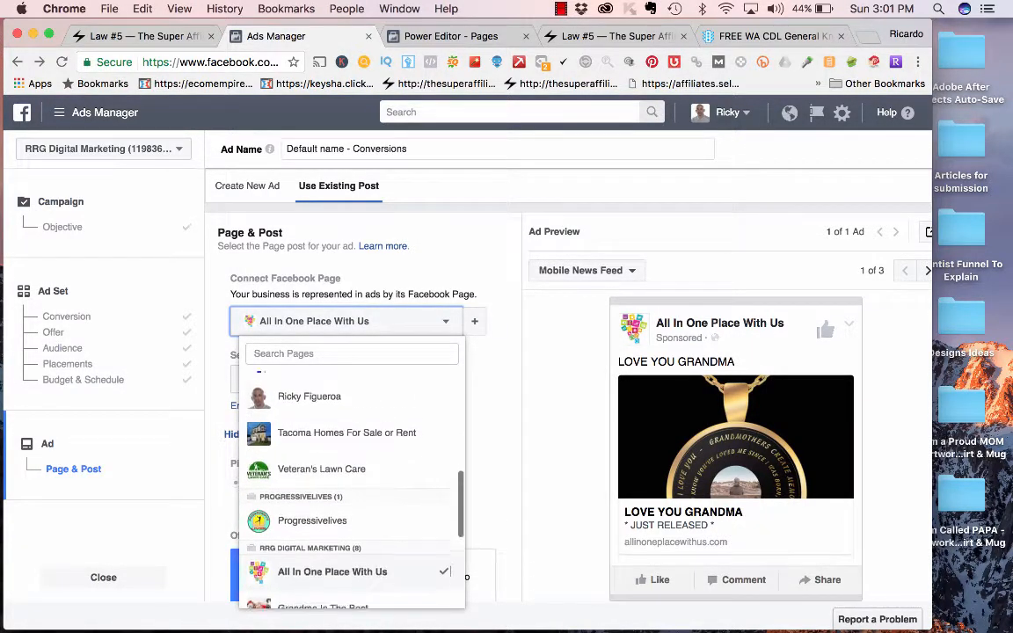
scroll(326, 450, down, 1)
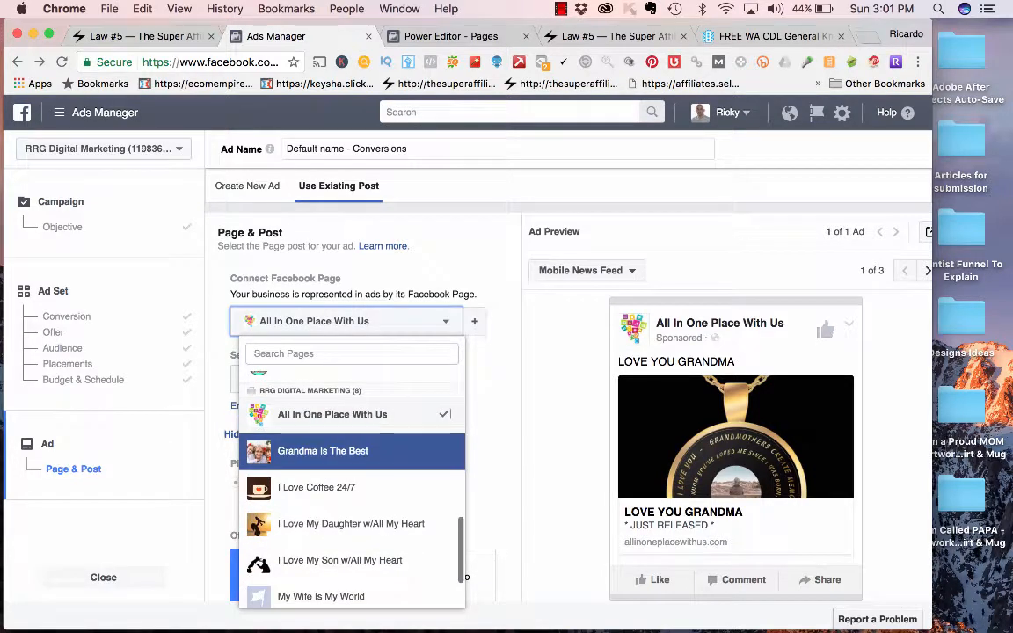
click(325, 450)
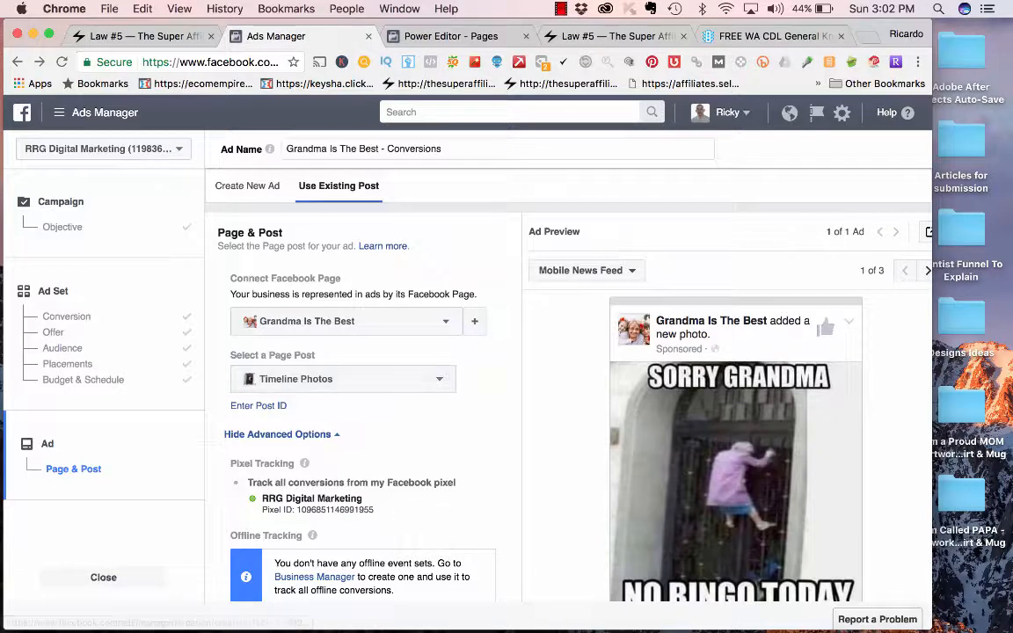
Step: Browse the existing page posts available for the ad, and close the list without changing the selection
drag(230, 356, 316, 355)
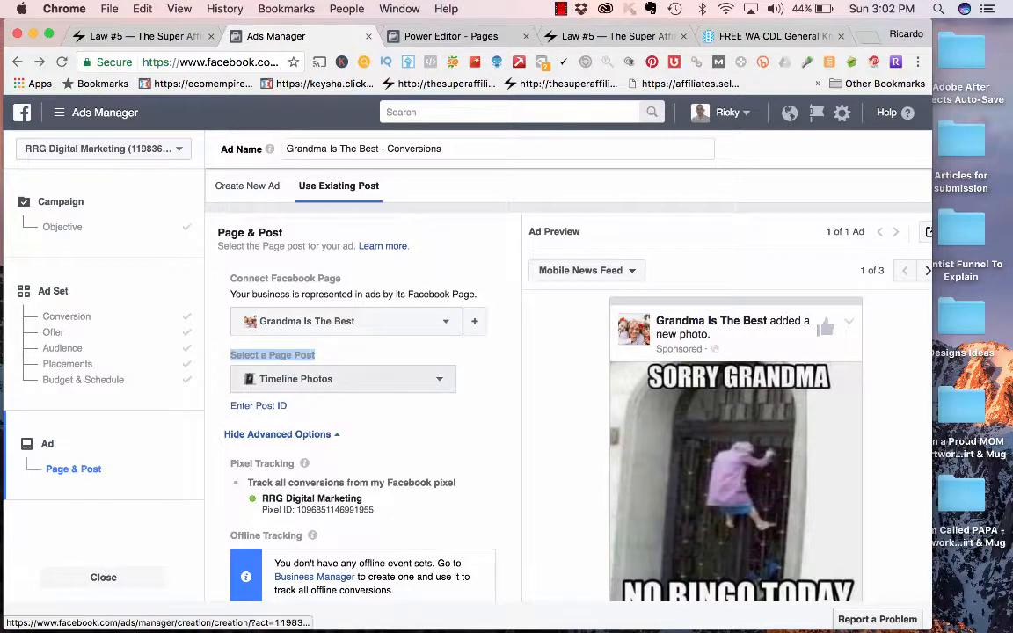
scroll(352, 352, down, 2)
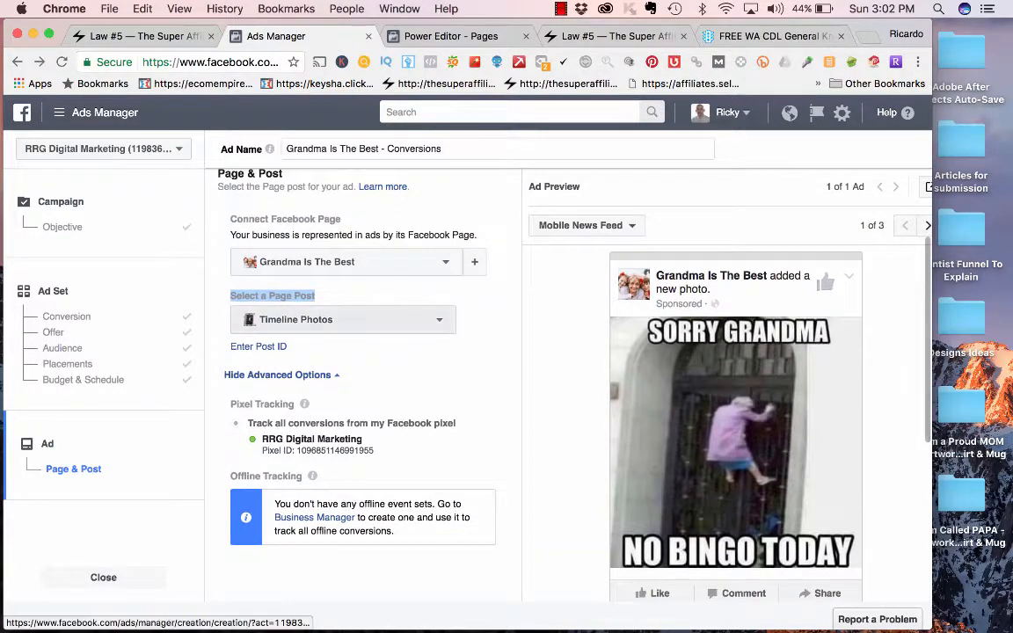
click(343, 319)
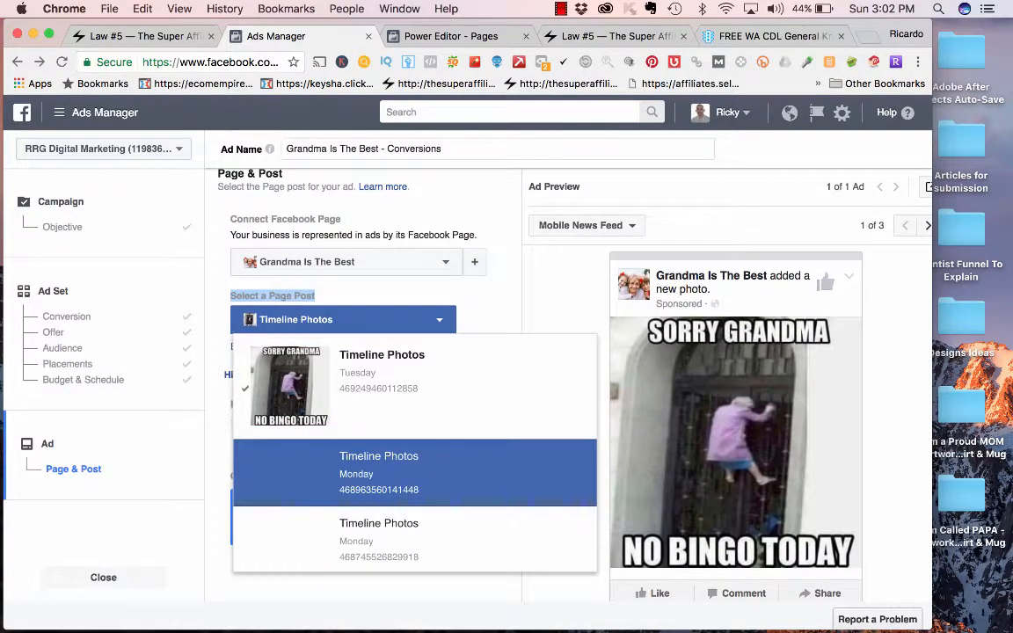
scroll(413, 452, down, 10)
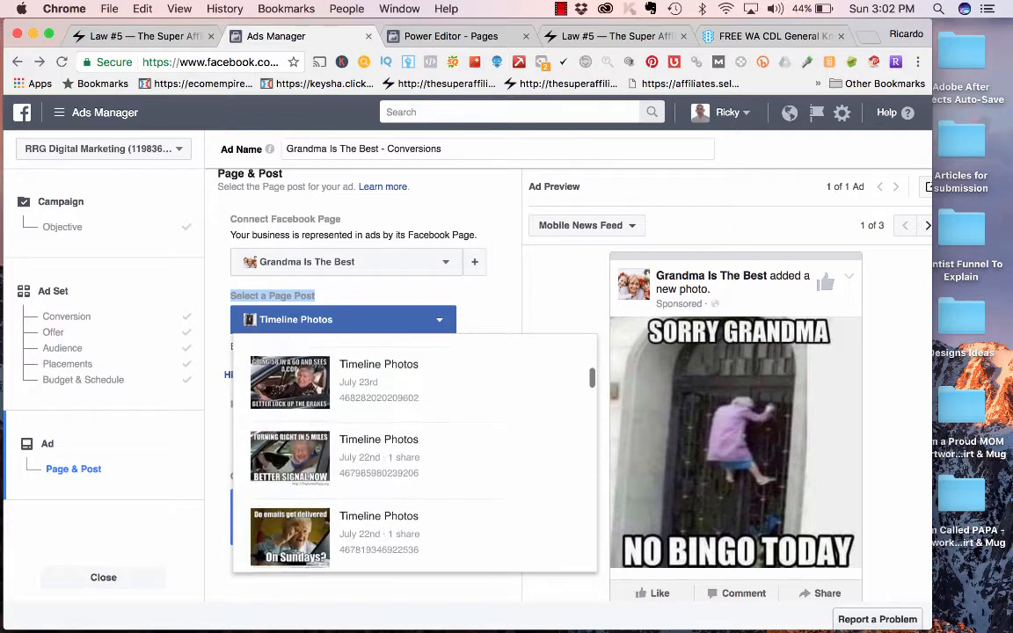
scroll(413, 453, down, 10)
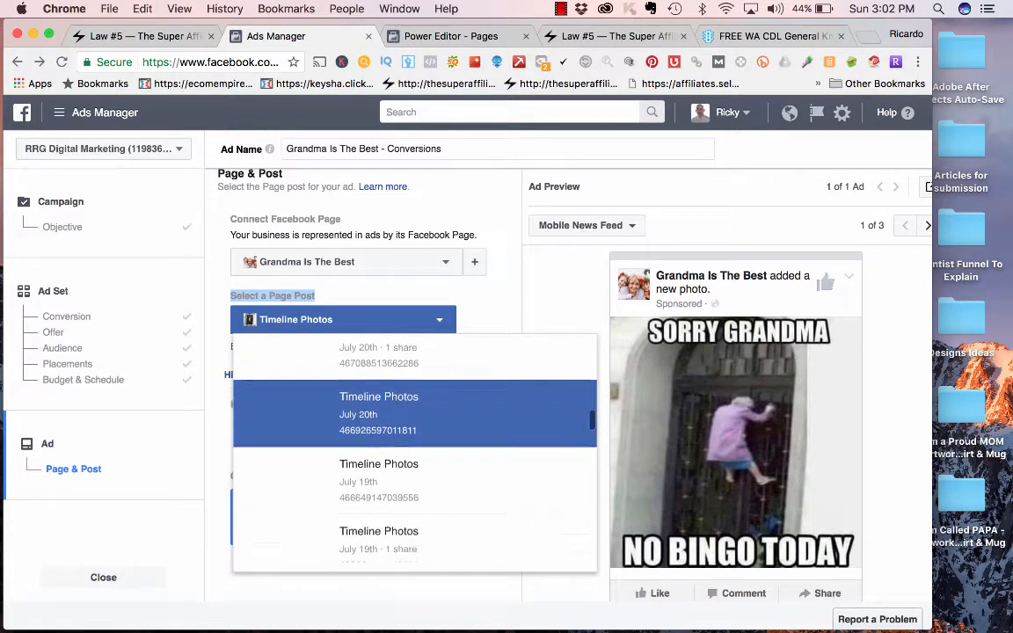
scroll(413, 452, down, 8)
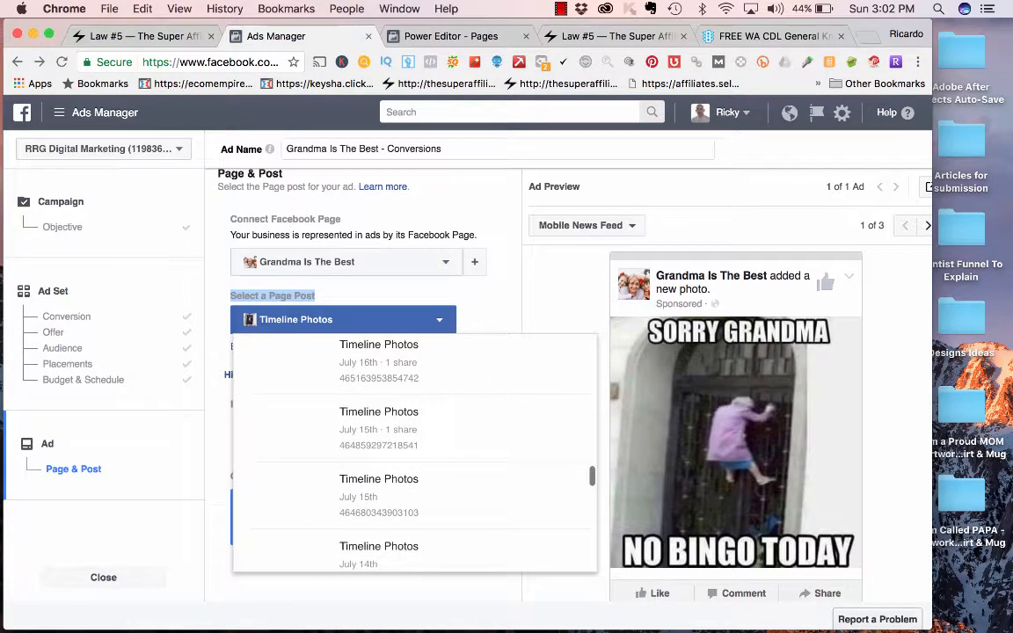
click(509, 299)
Step: Switch to the Power Editor Page Posts browser tab and show the ads posts of the page Grandma Is The Best
click(450, 36)
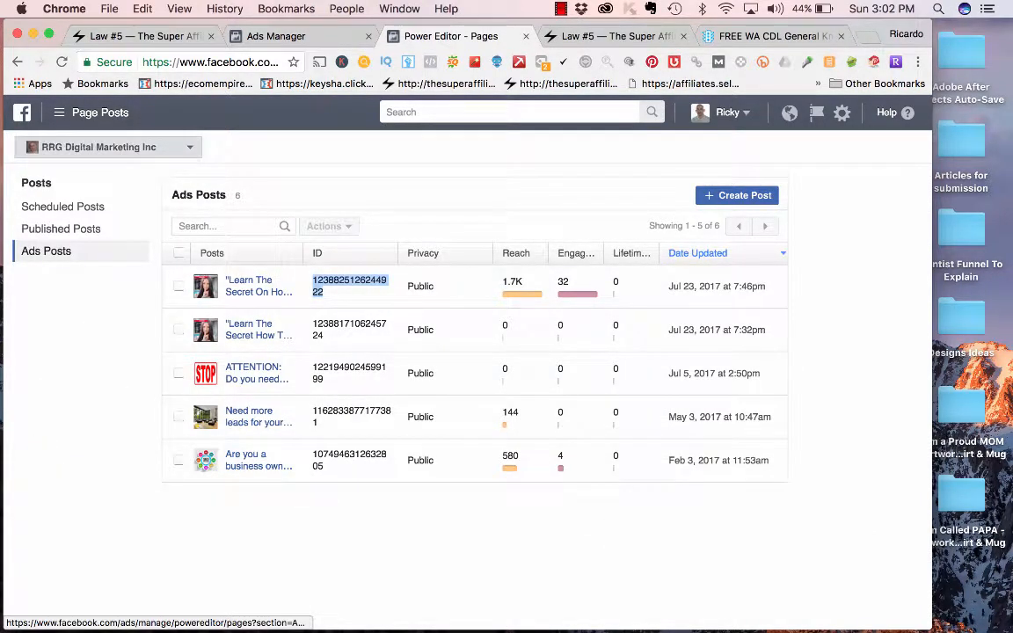
click(106, 147)
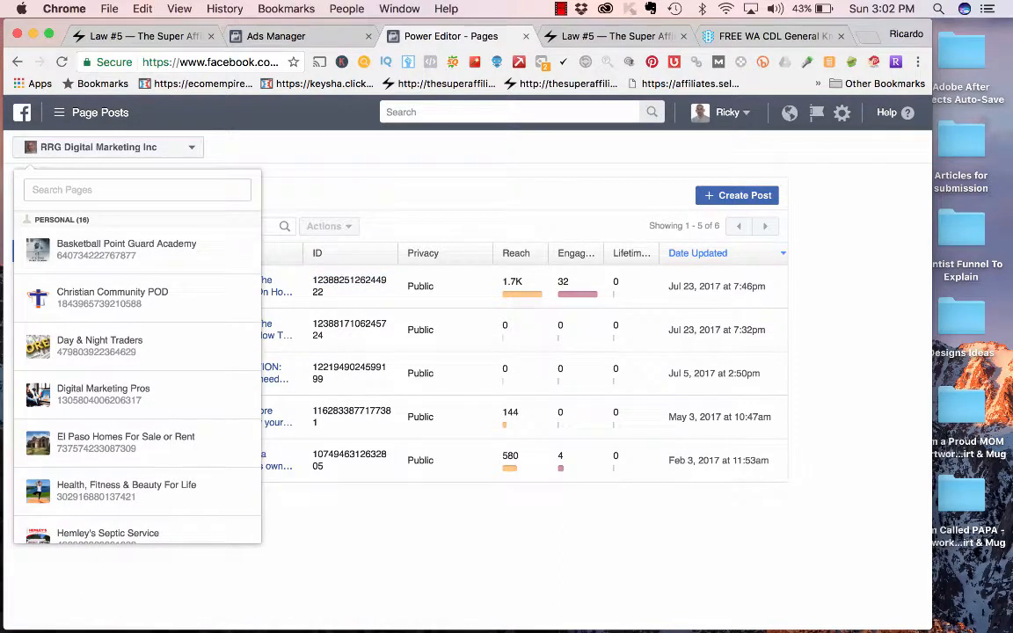
text(gra)
click(98, 247)
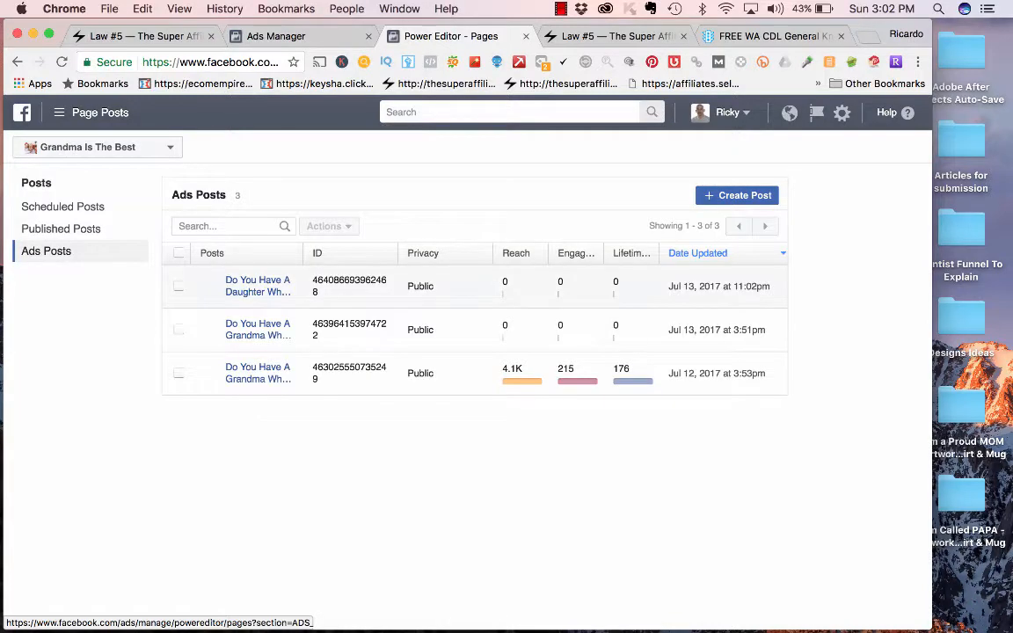
Step: Open the details of the most recently updated "Do You Have A Daughter" ads post and copy its post ID
double_click(349, 281)
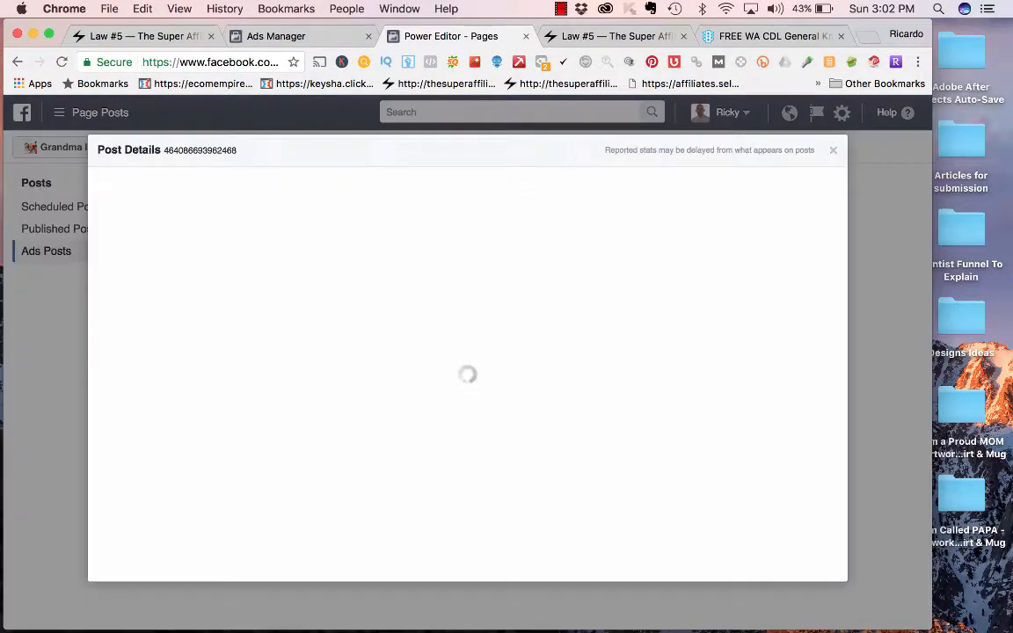
key(super+c)
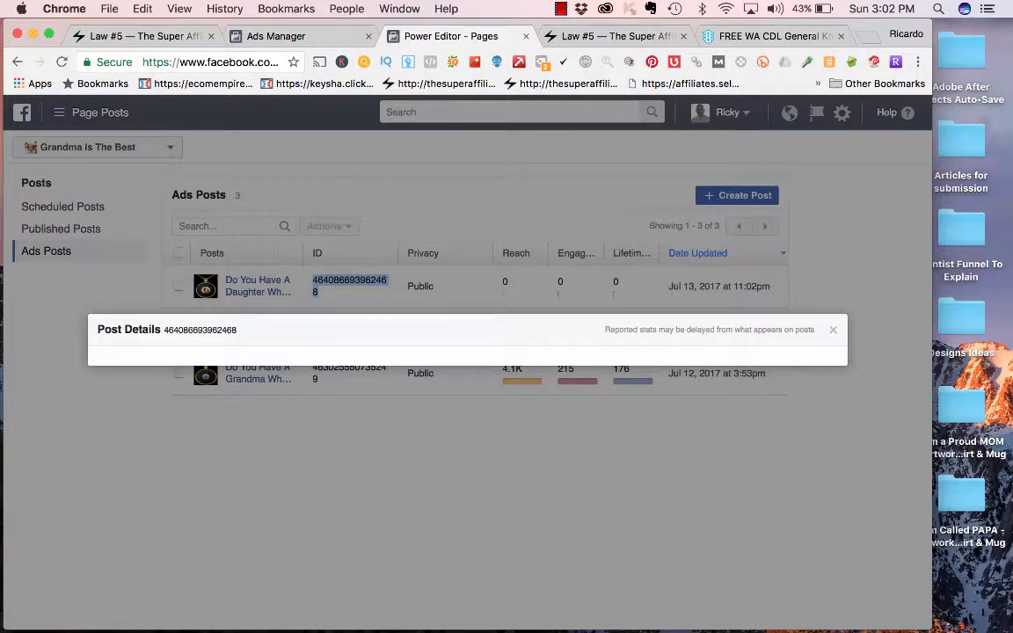
drag(163, 331, 238, 331)
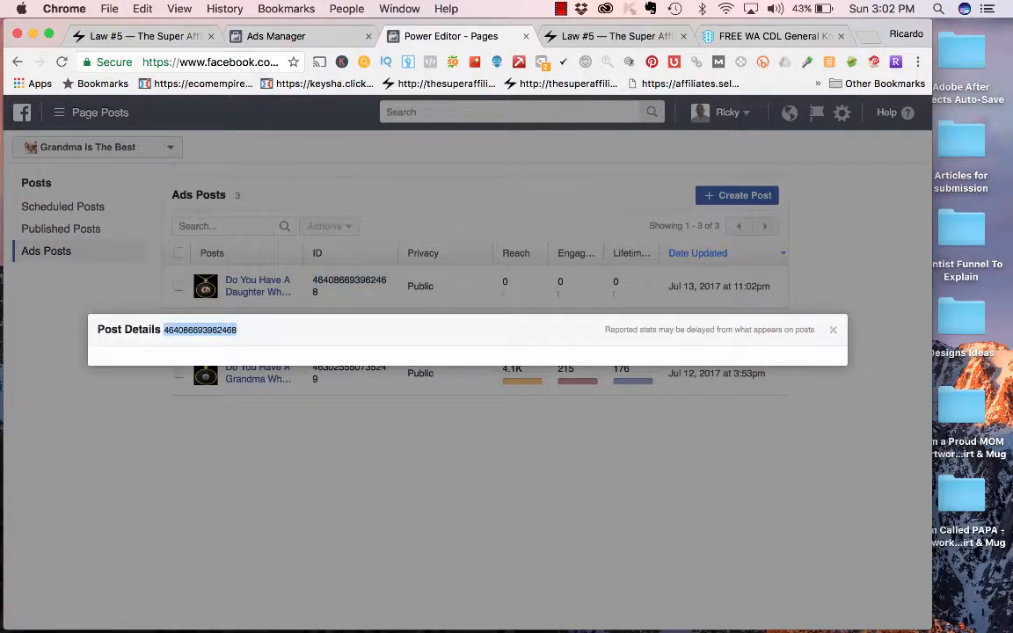
Step: Return to the Ads Manager browser tab and submit the copied post ID as the ad's page post
click(275, 36)
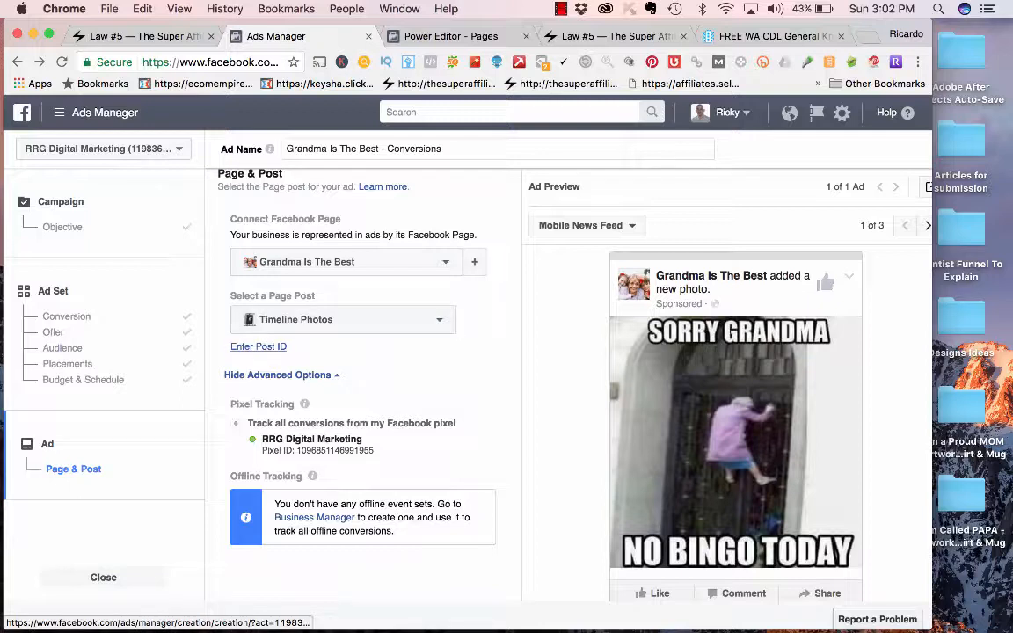
click(258, 346)
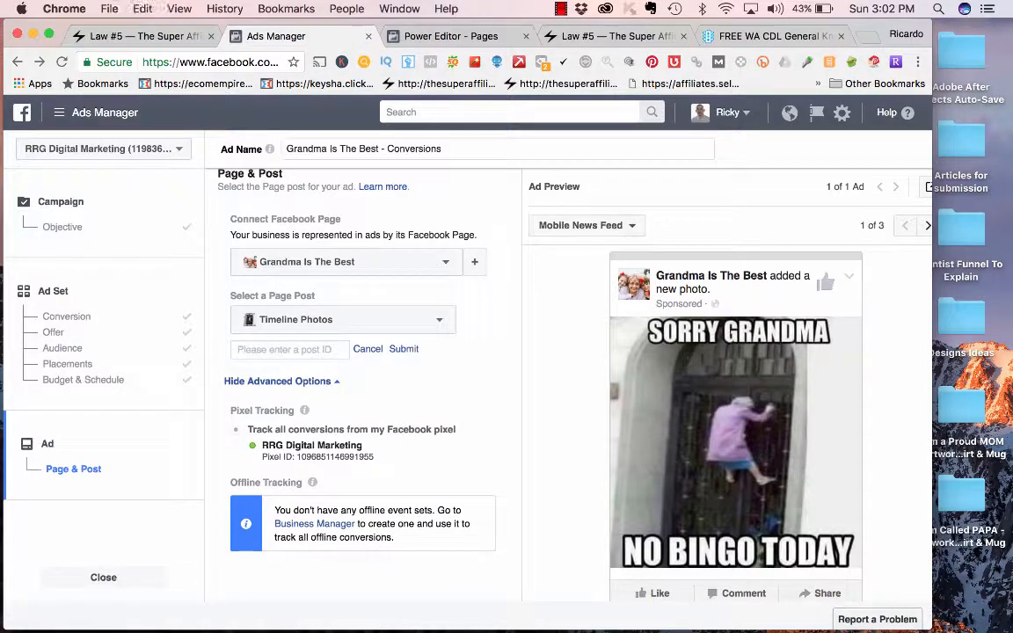
key(super+v)
click(403, 348)
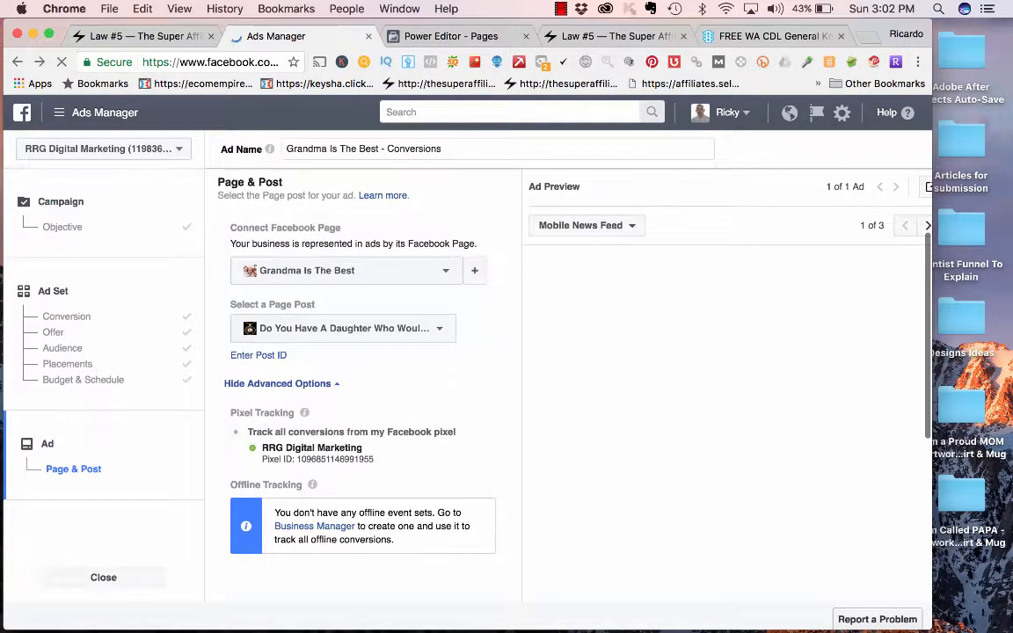
scroll(736, 422, down, 1)
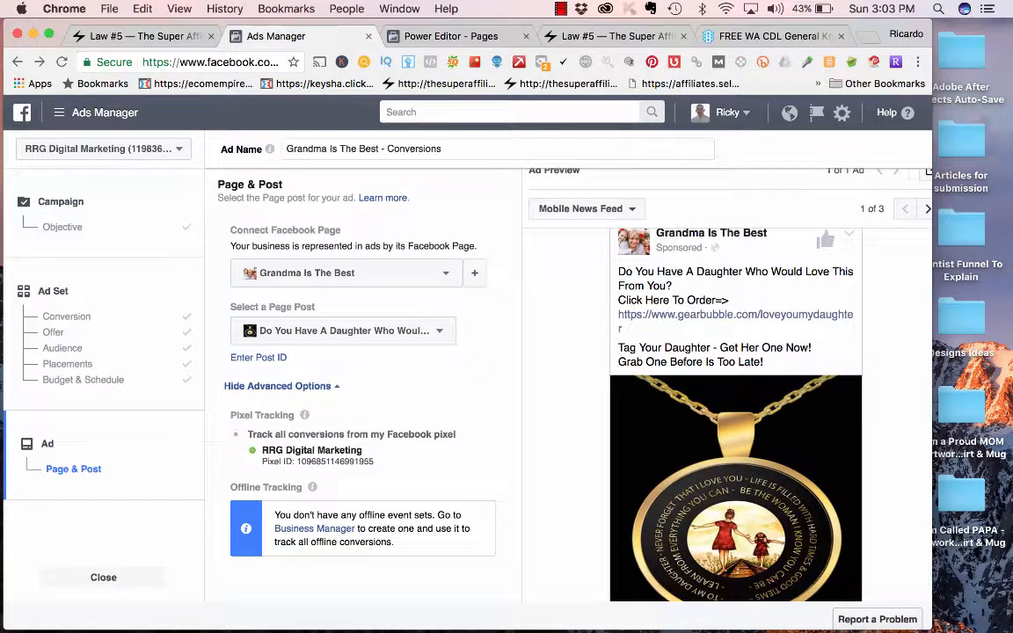
Step: Compare the ad with the source post's details, and examine its preview, pixel tracking and confirmation sections
click(450, 36)
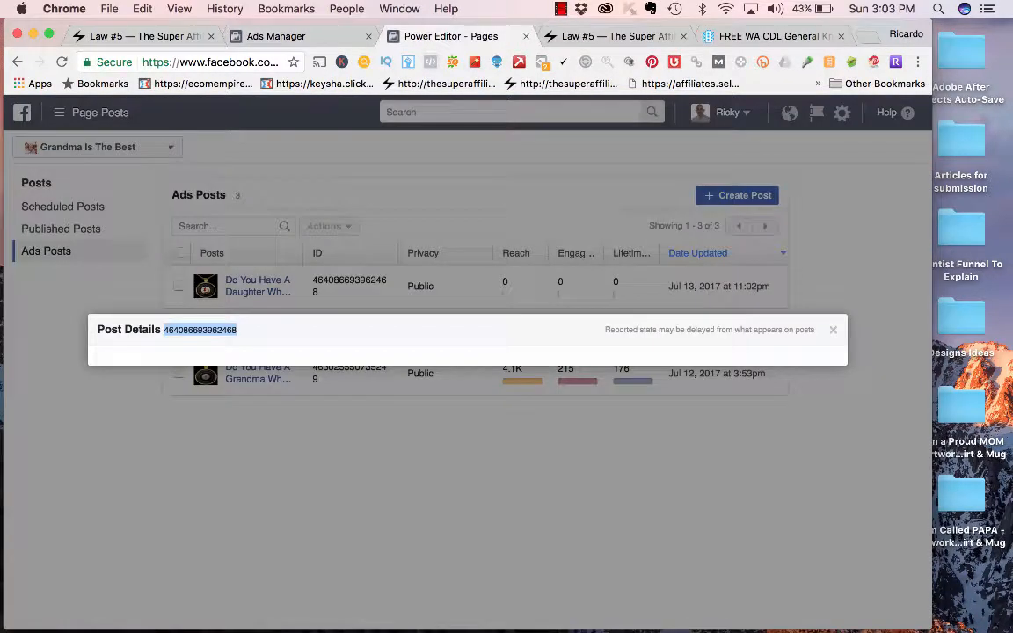
click(276, 36)
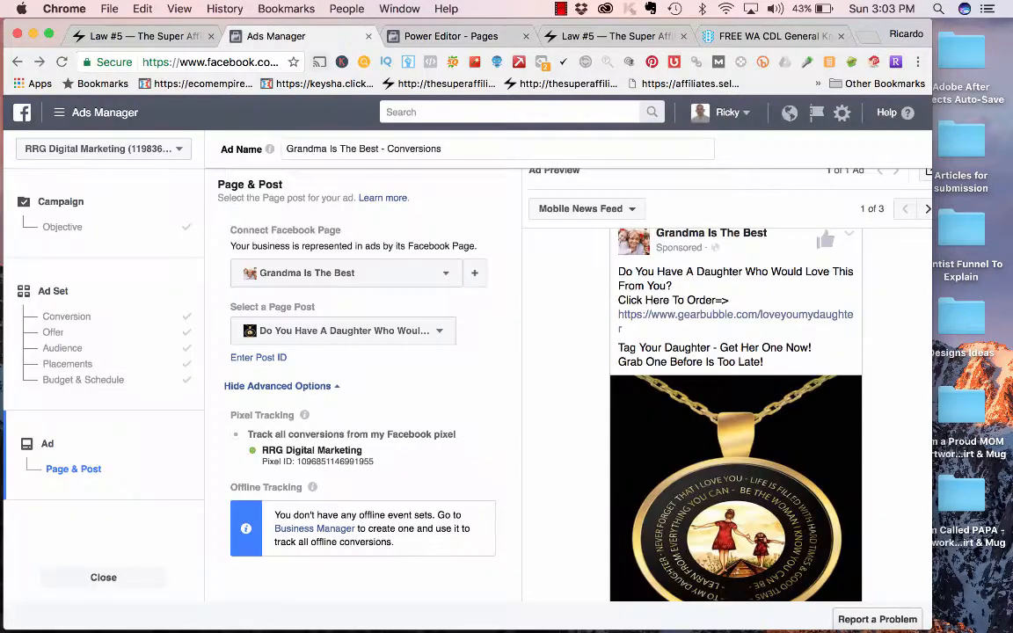
scroll(363, 378, up, 2)
scroll(363, 378, down, 2)
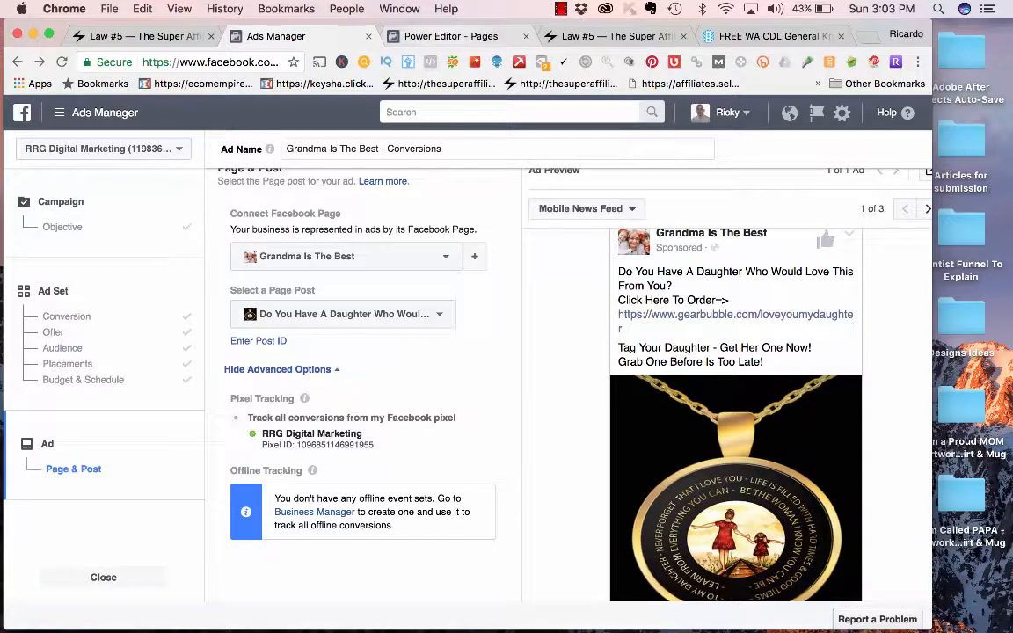
scroll(734, 395, down, 3)
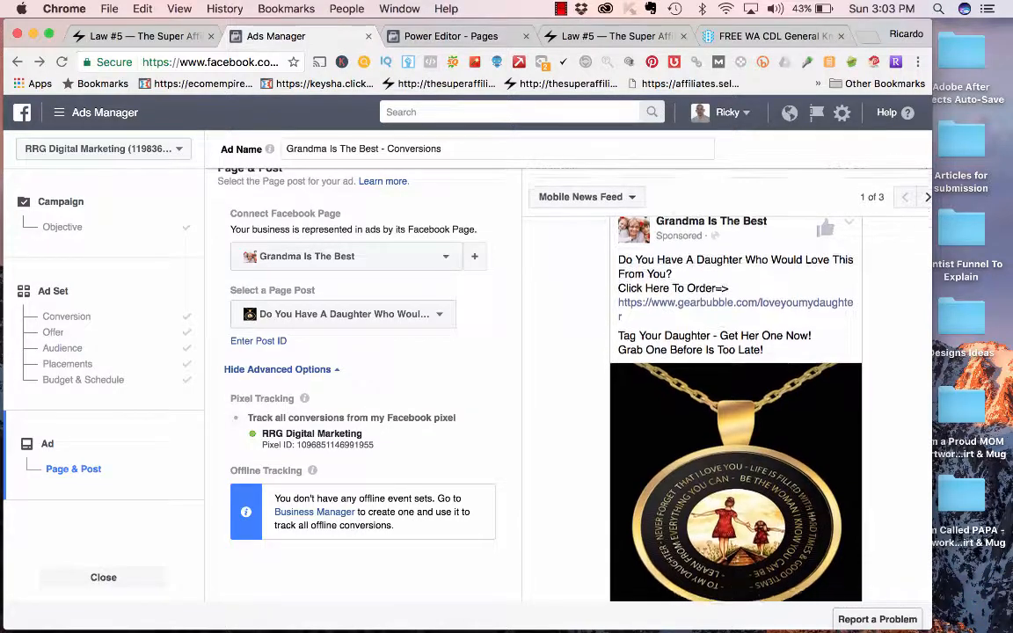
scroll(735, 396, up, 3)
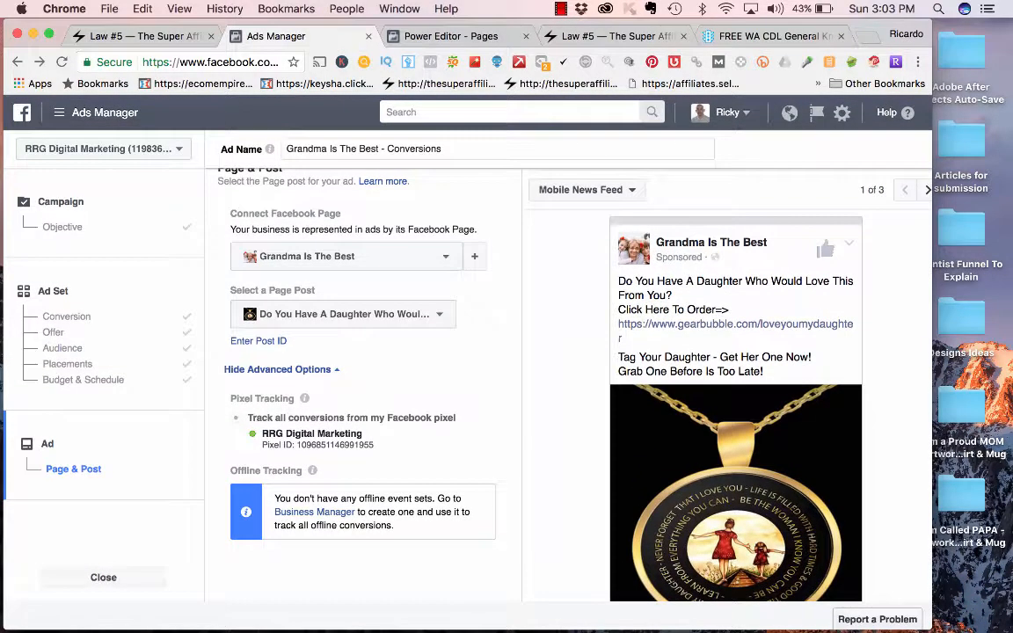
scroll(363, 386, down, 2)
scroll(363, 387, up, 5)
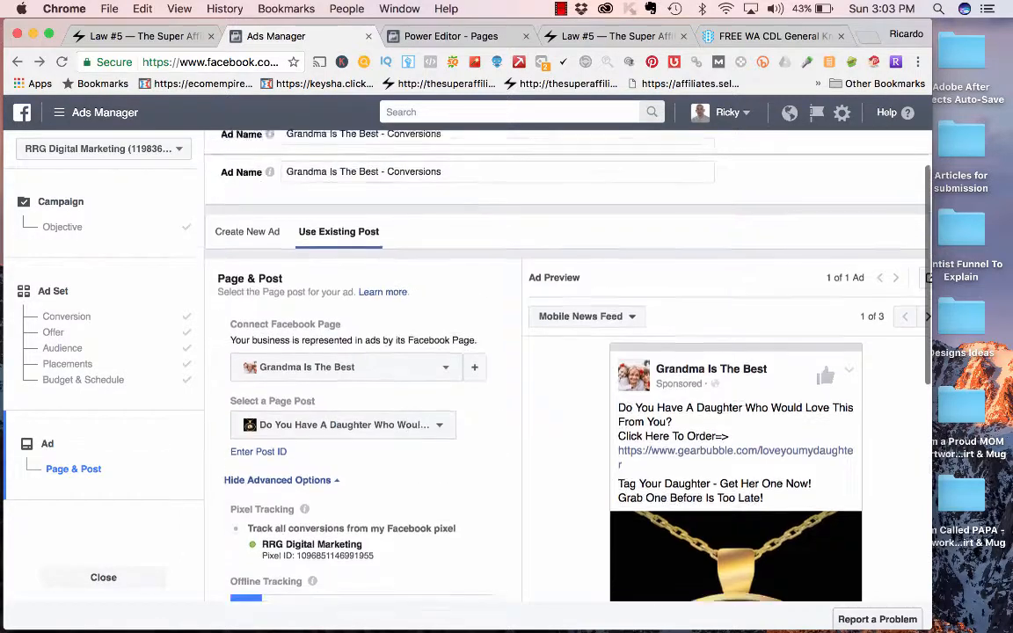
scroll(363, 387, down, 6)
scroll(363, 387, down, 5)
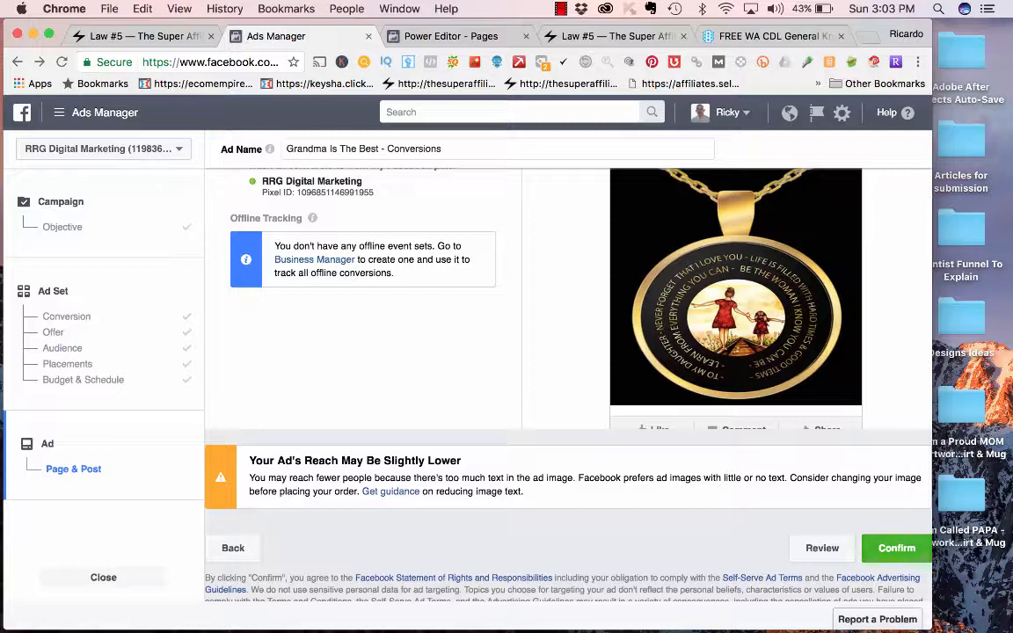
scroll(519, 387, up, 8)
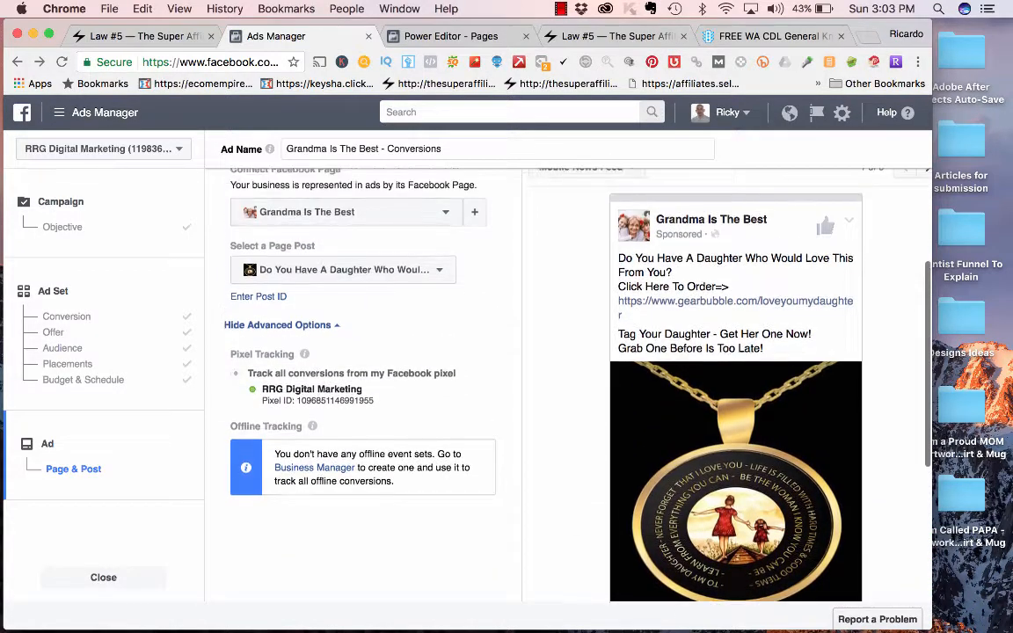
Step: Switch the ad to Create New Ad and review its connected page and the available ad formats
scroll(519, 387, up, 1)
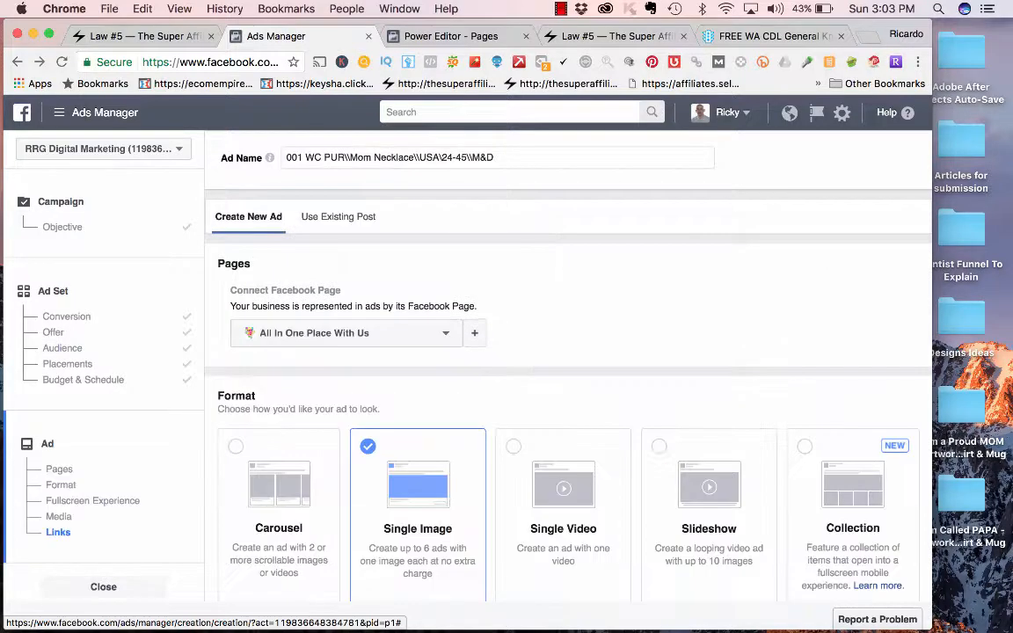
scroll(396, 327, down, 1)
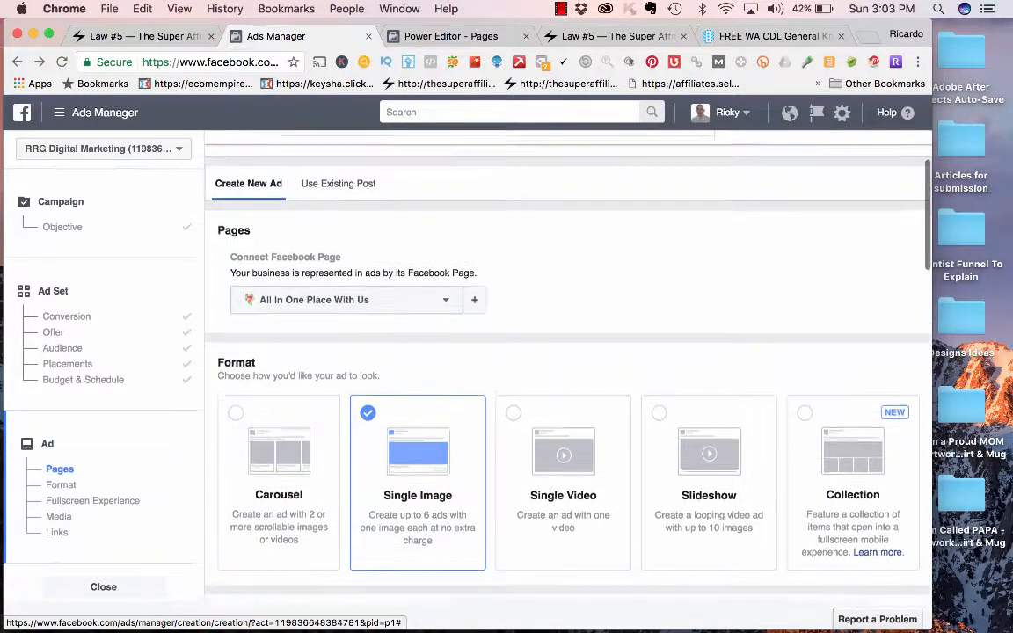
scroll(396, 327, up, 1)
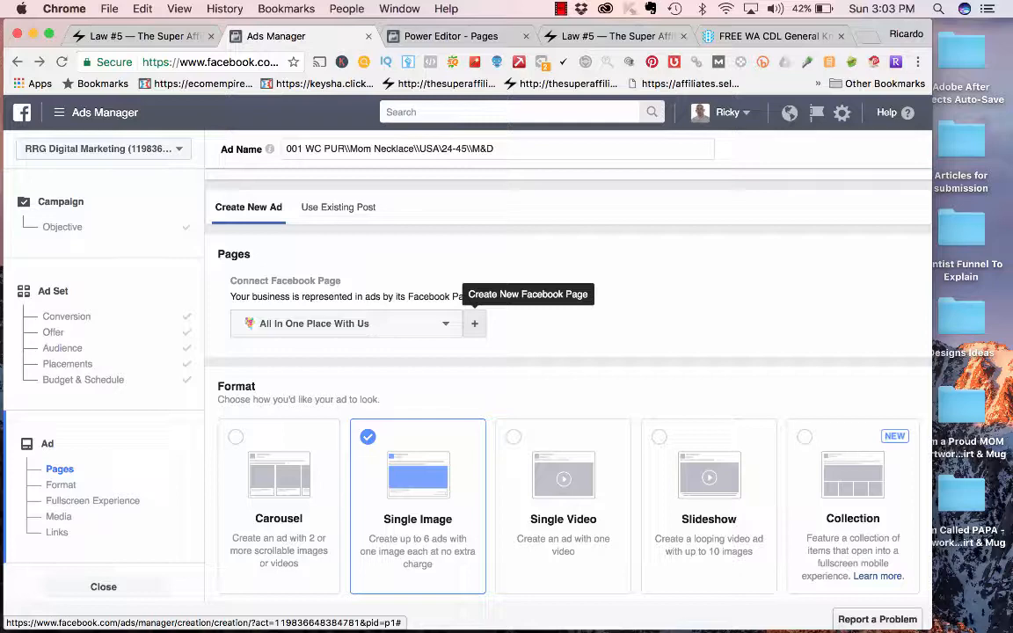
scroll(474, 323, down, 2)
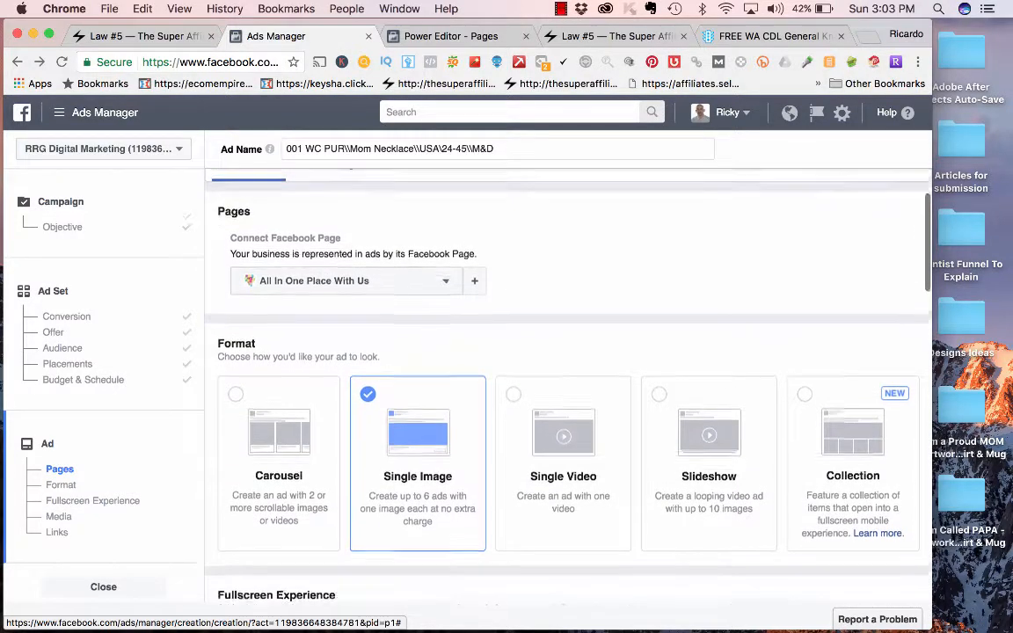
scroll(528, 351, down, 1)
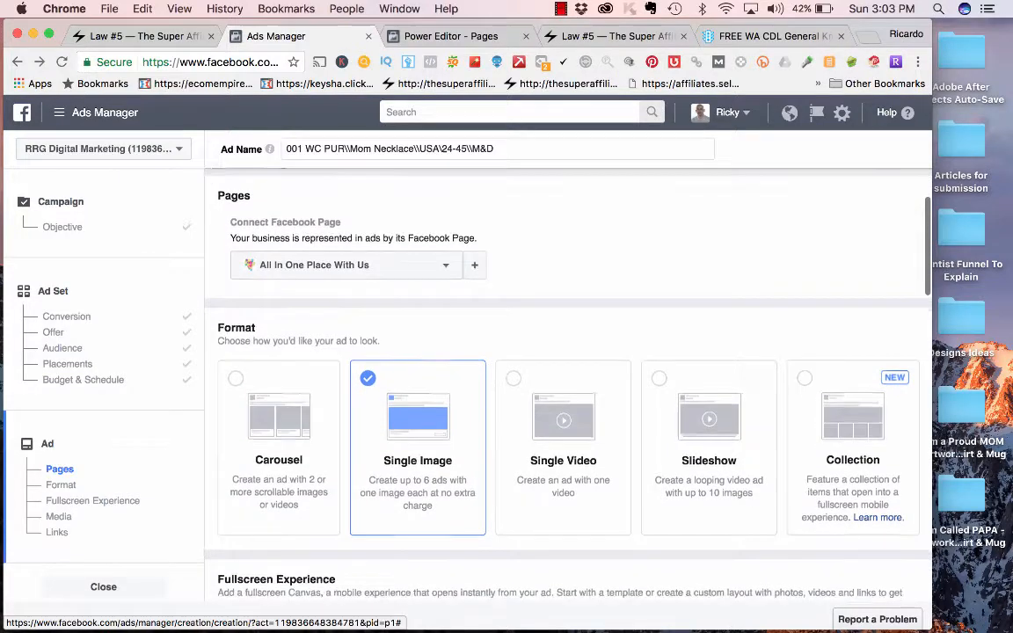
scroll(528, 352, down, 4)
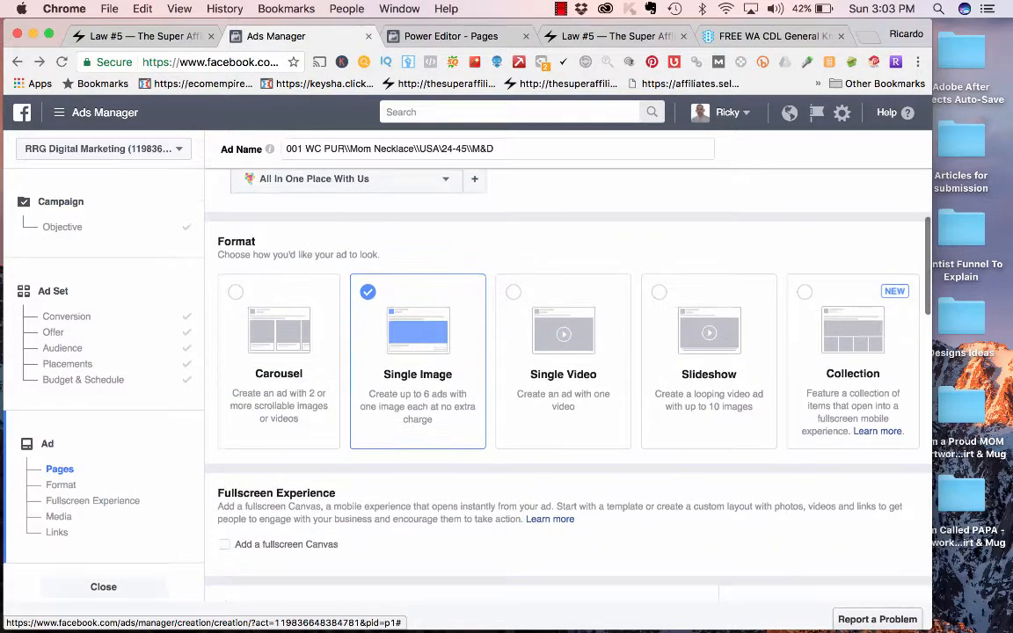
double_click(235, 243)
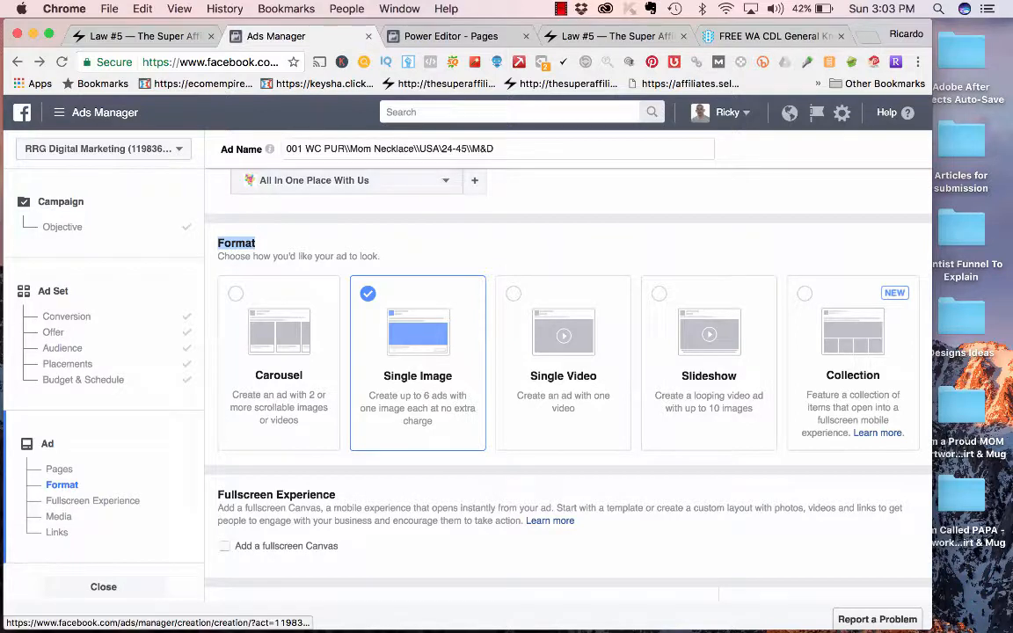
Step: Set the ad format to Slideshow and review the slideshow creation options and recommended specs
scroll(562, 369, up, 1)
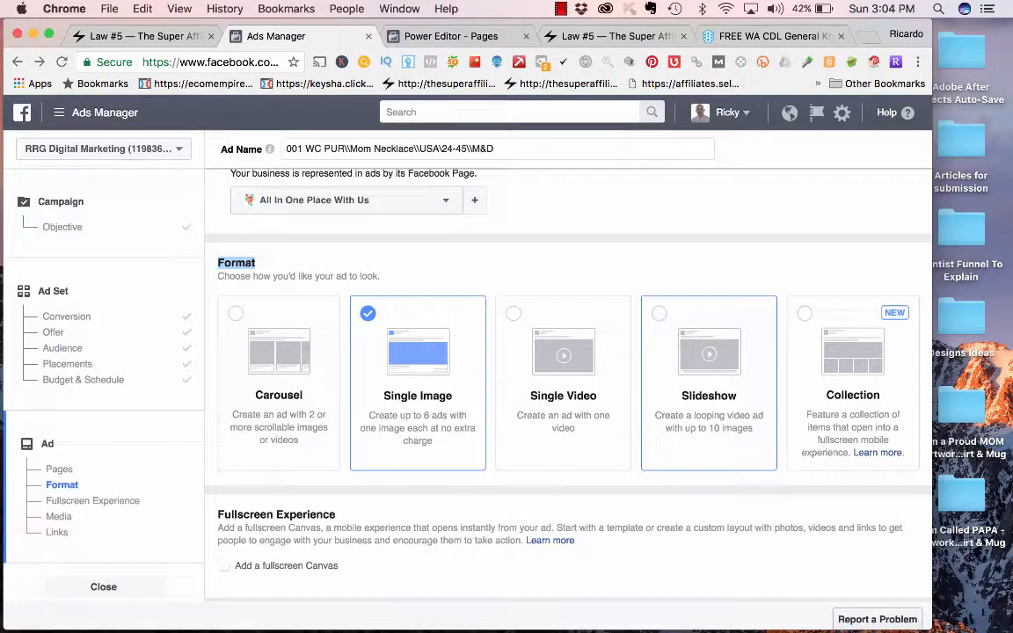
click(708, 383)
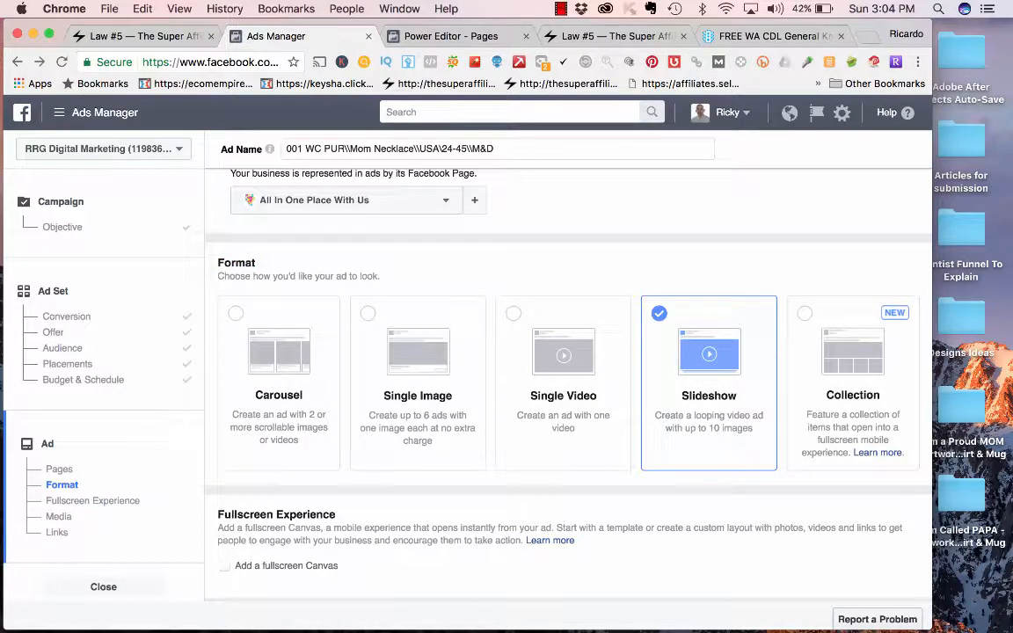
scroll(567, 383, down, 5)
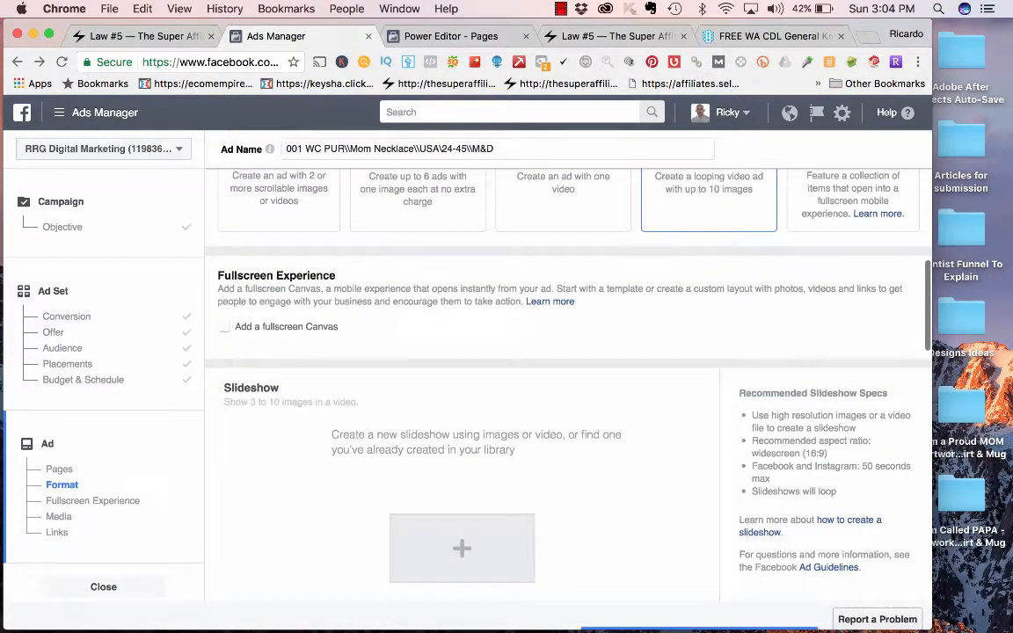
scroll(461, 548, down, 3)
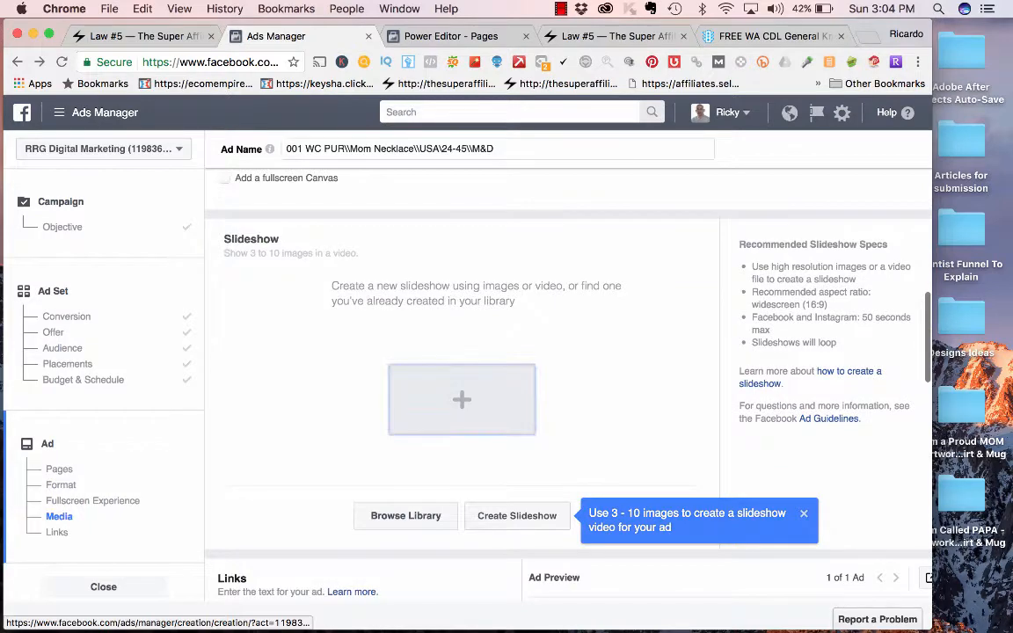
scroll(509, 378, up, 1)
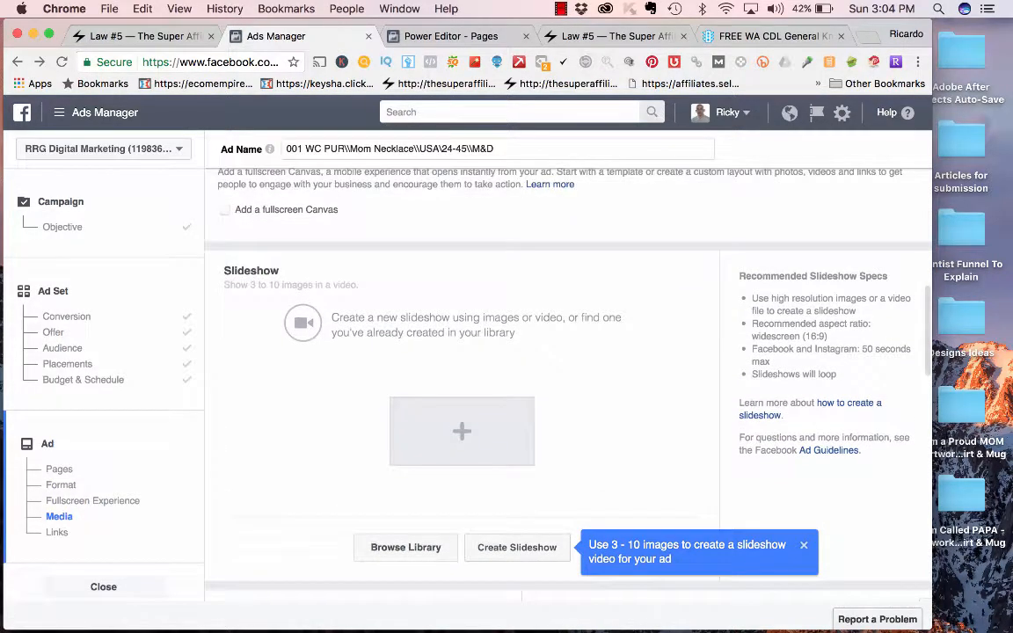
scroll(510, 378, up, 3)
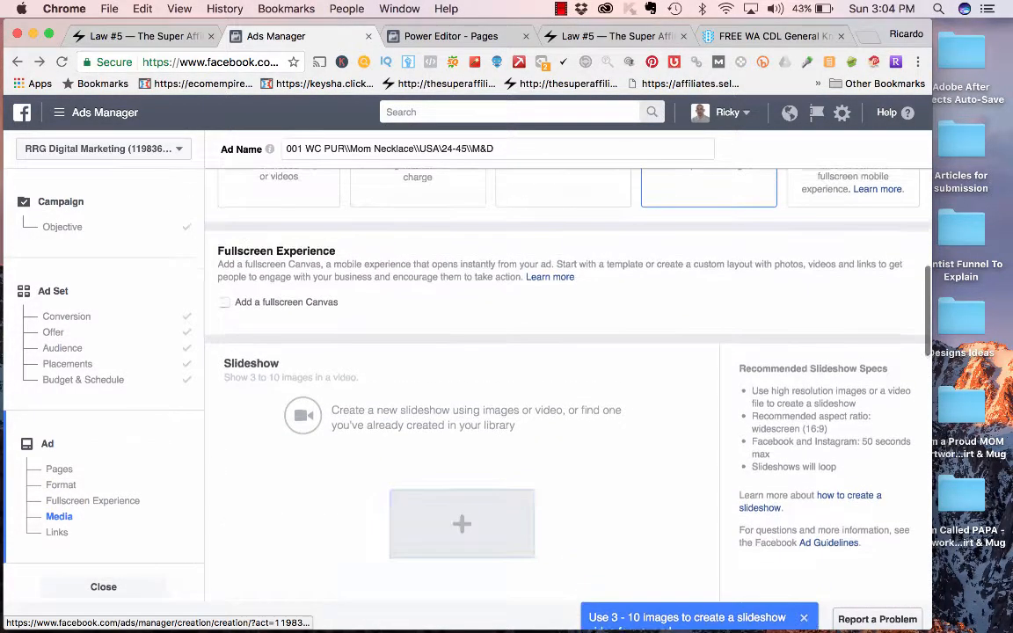
scroll(509, 378, up, 6)
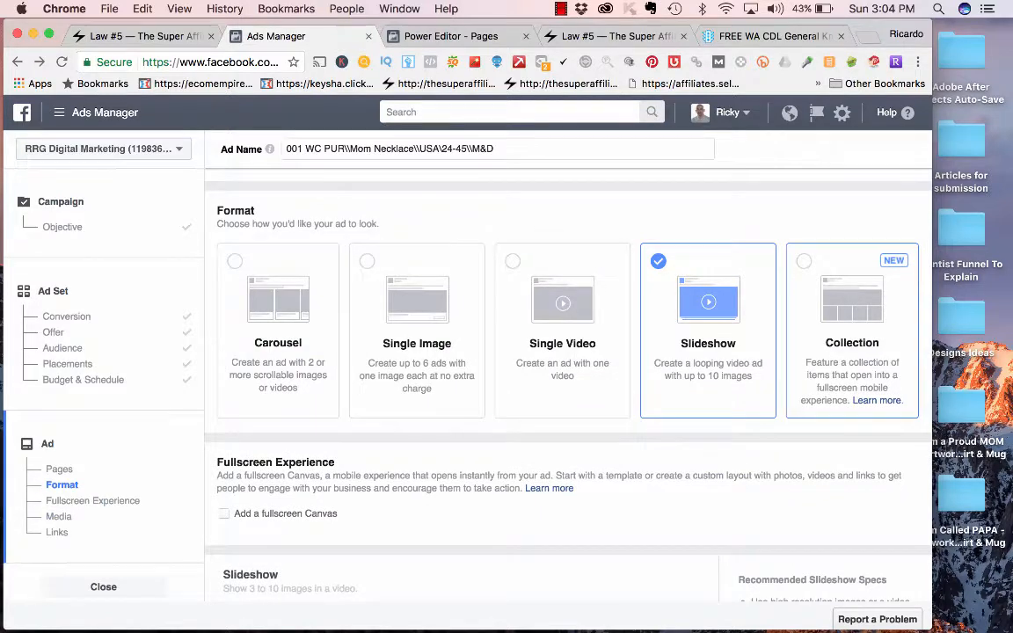
scroll(509, 378, down, 2)
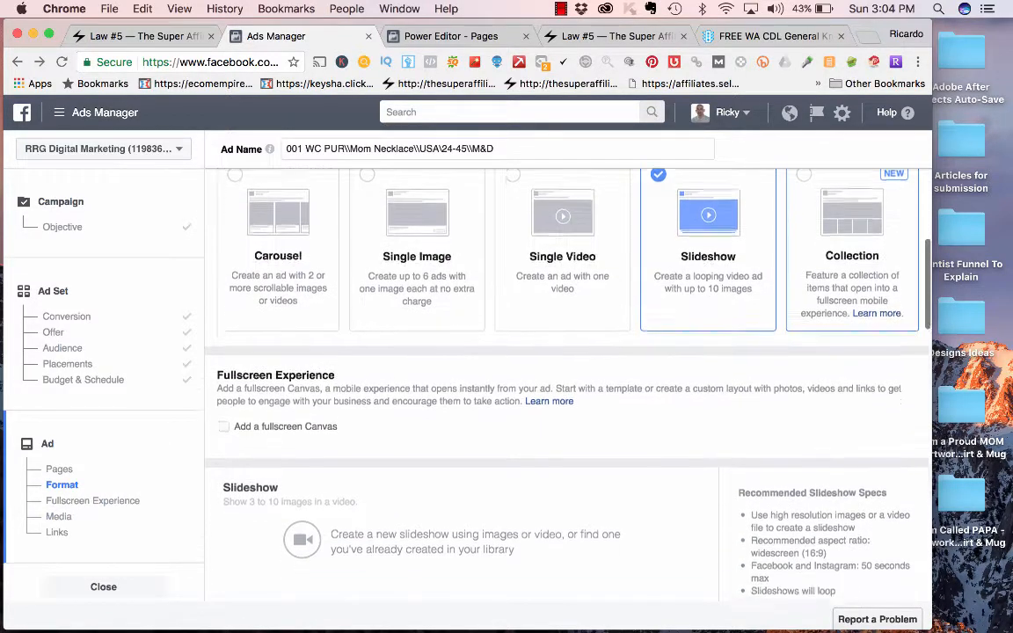
scroll(510, 378, up, 2)
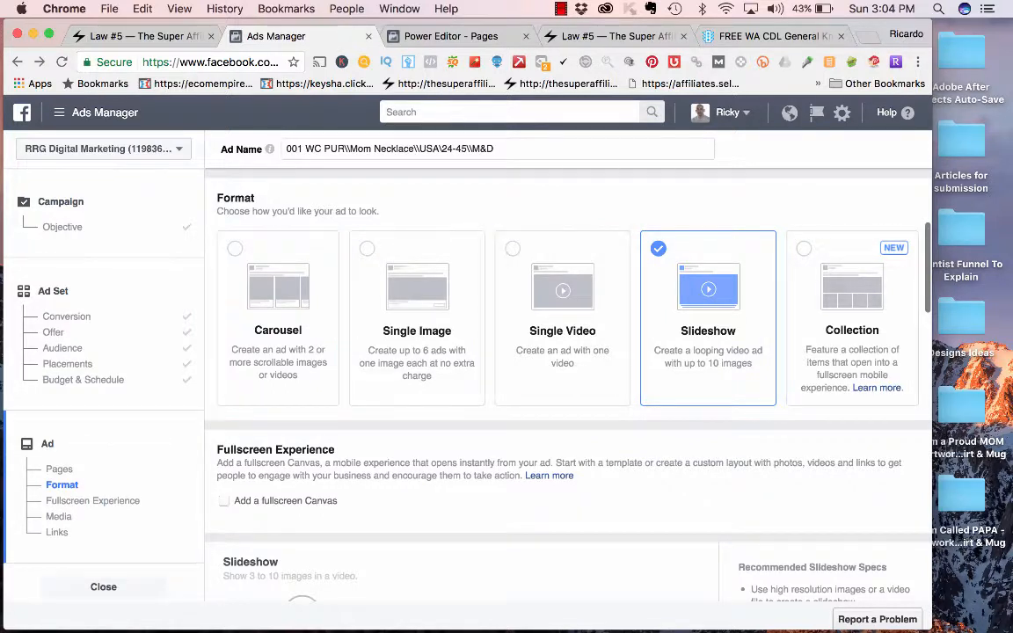
scroll(563, 352, up, 3)
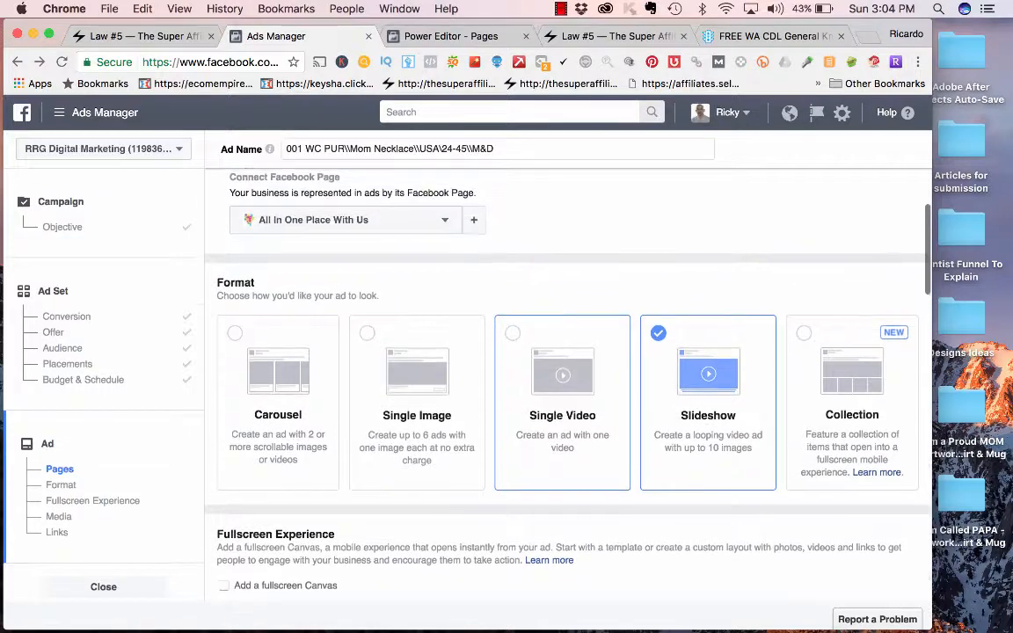
Step: Review the Fullscreen Experience section and its option to add a fullscreen Canvas to the ad
scroll(562, 352, down, 2)
scroll(563, 351, down, 3)
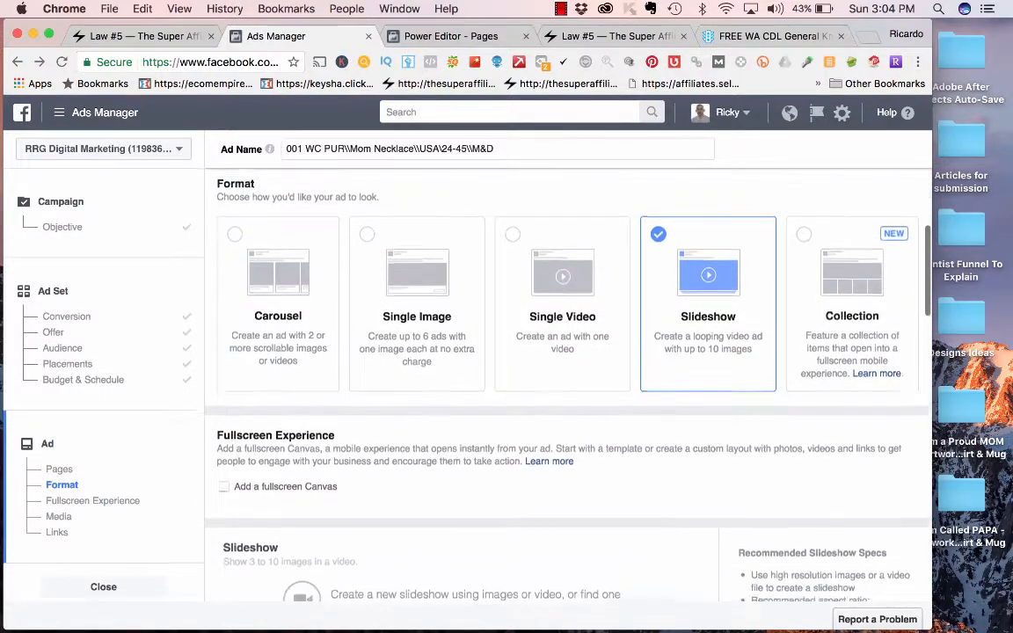
scroll(563, 352, down, 2)
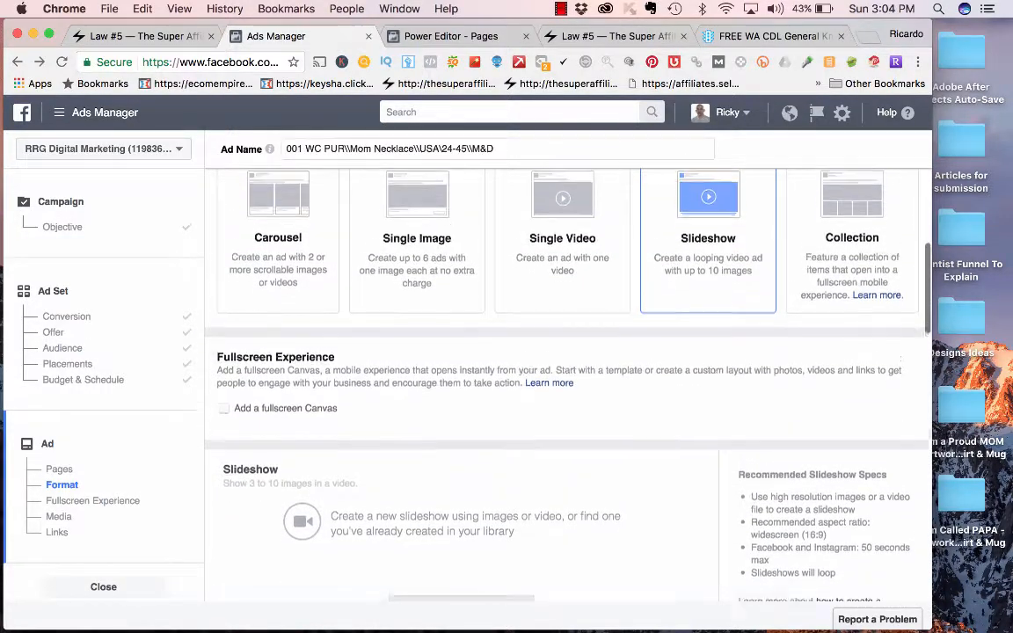
scroll(563, 351, down, 2)
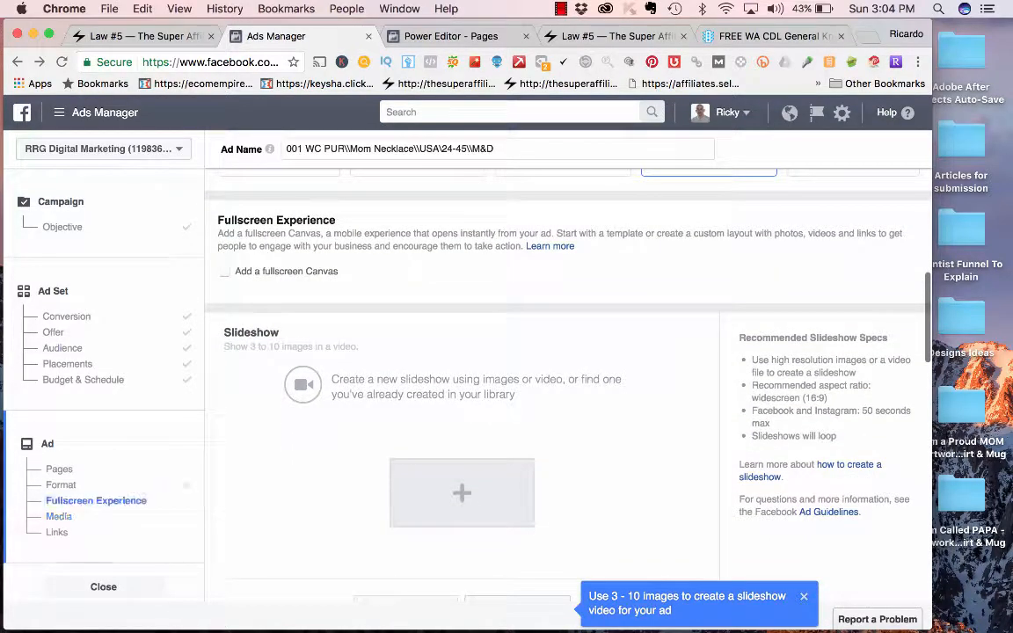
drag(218, 219, 344, 273)
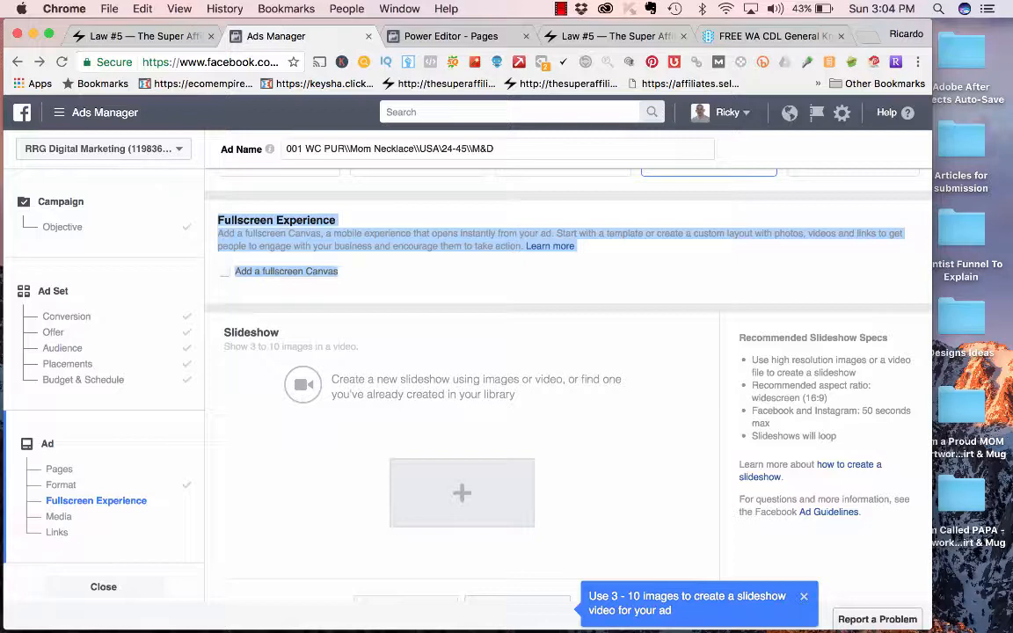
click(386, 274)
scroll(563, 369, up, 1)
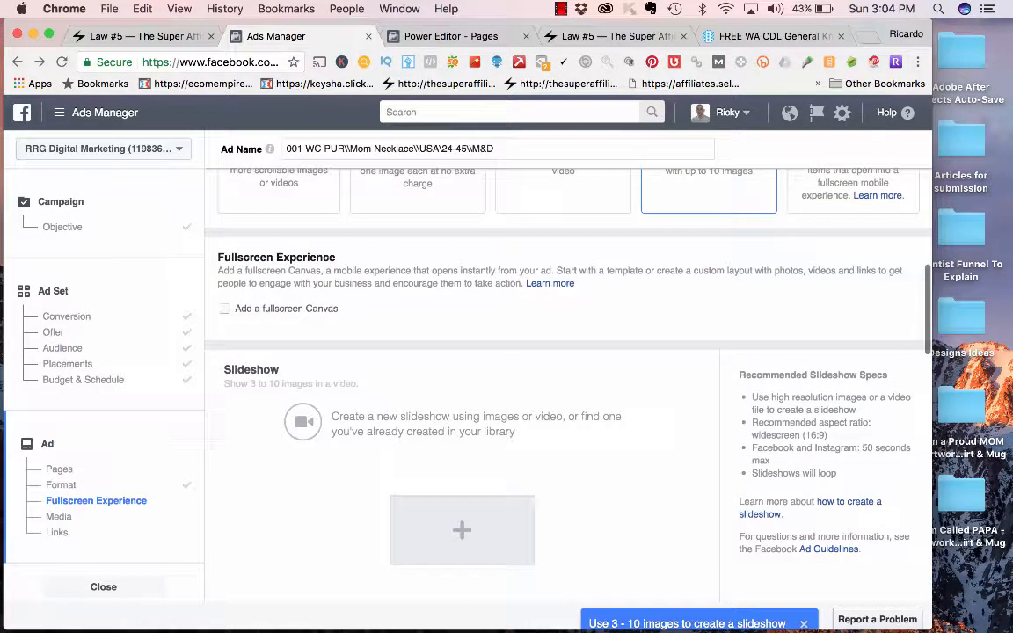
Step: Start a new slideshow for the ad and set its image duration to 2 seconds
scroll(562, 369, down, 5)
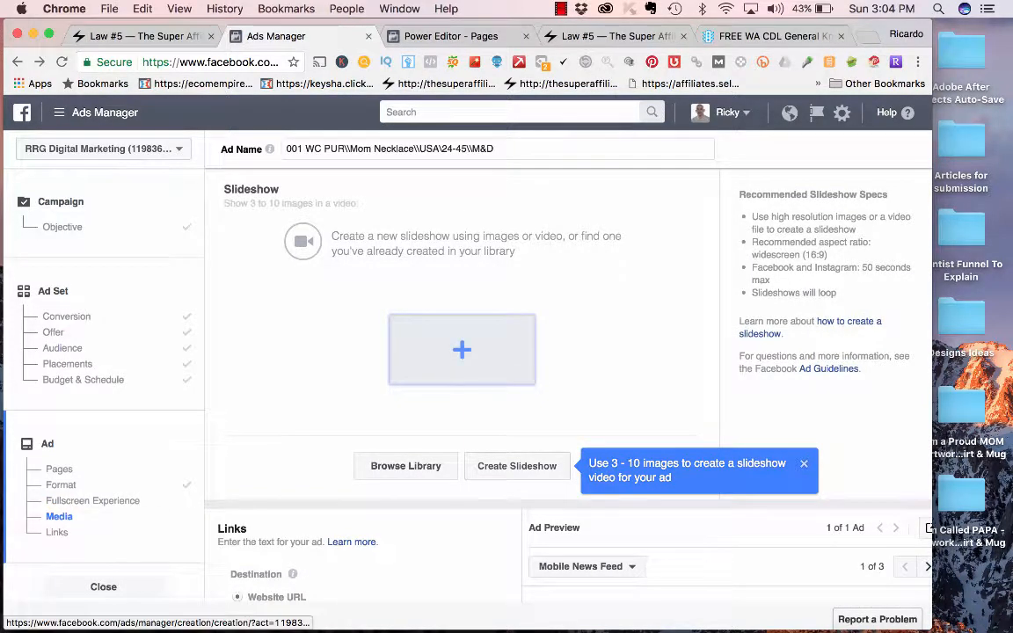
click(462, 350)
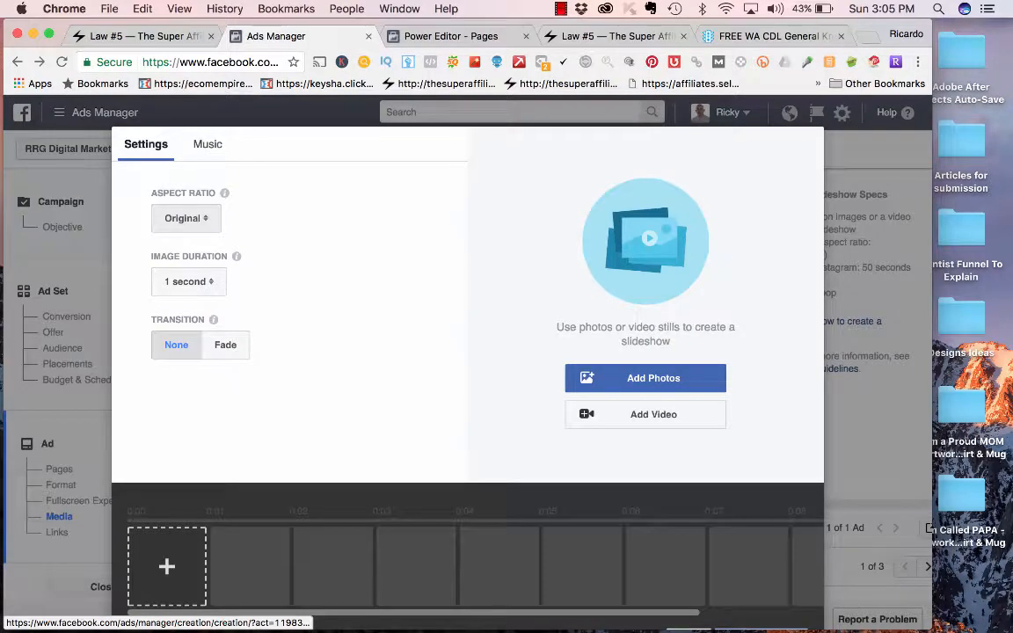
click(188, 281)
click(185, 272)
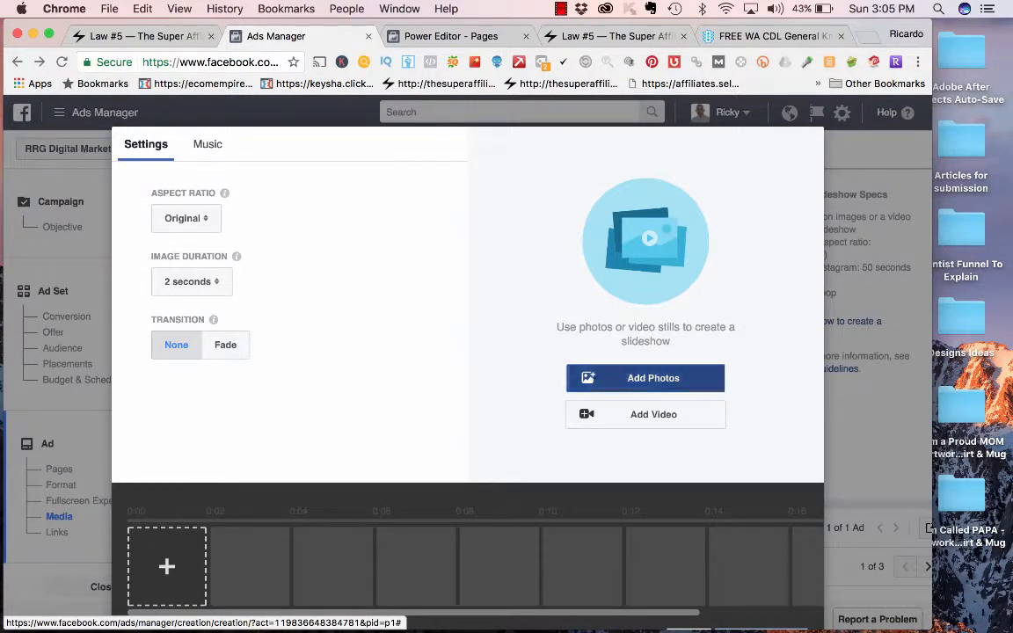
Step: Add five Image Library photos to the slideshow: a black mug, the man with money, the grey T-shirt, the shushing woman and the baseball players
click(645, 378)
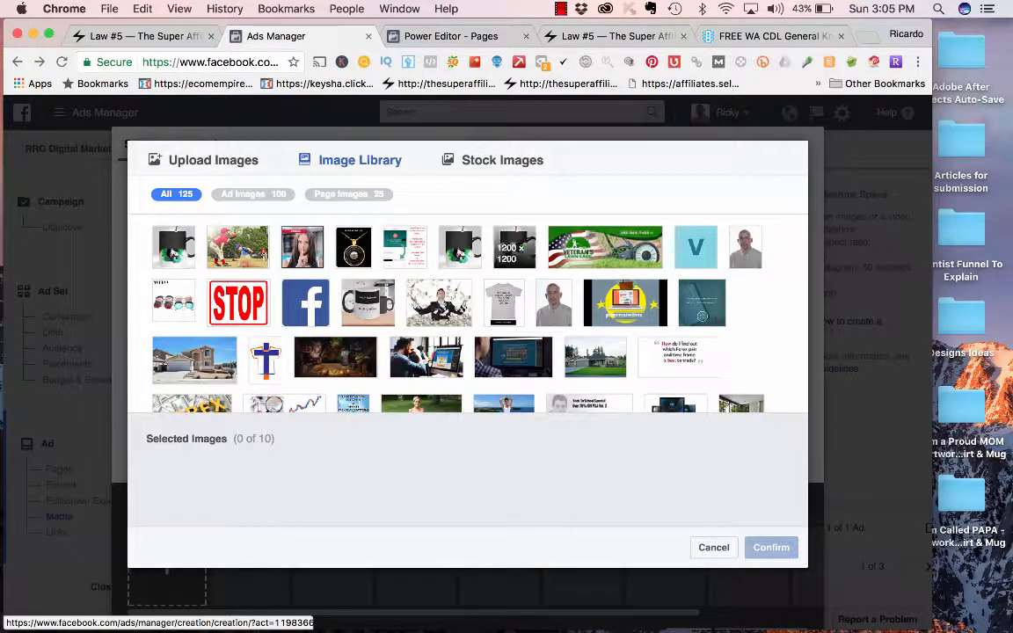
scroll(589, 290, down, 2)
scroll(595, 294, up, 2)
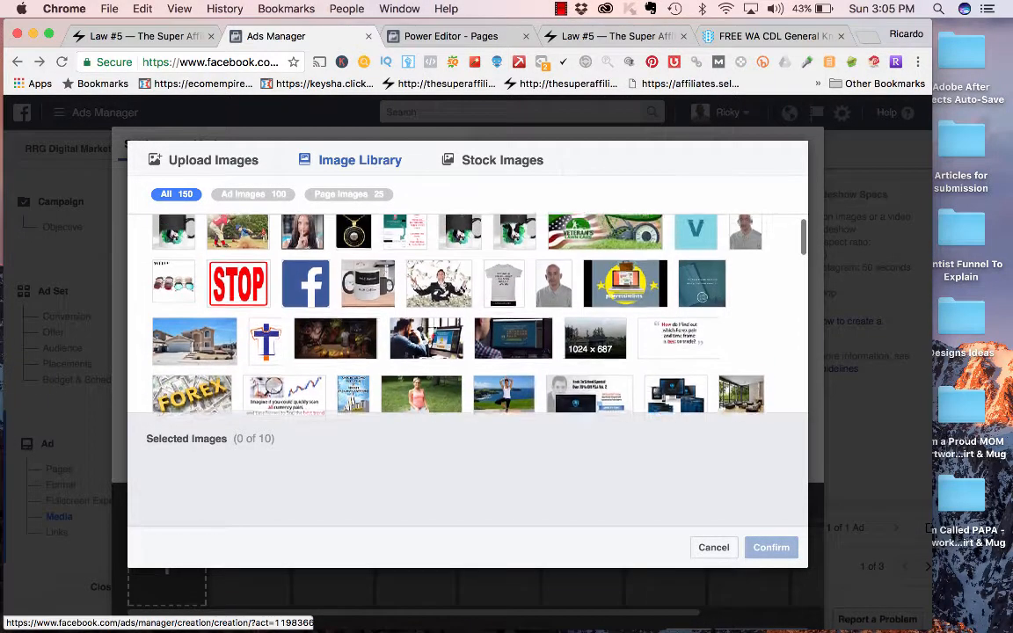
click(459, 247)
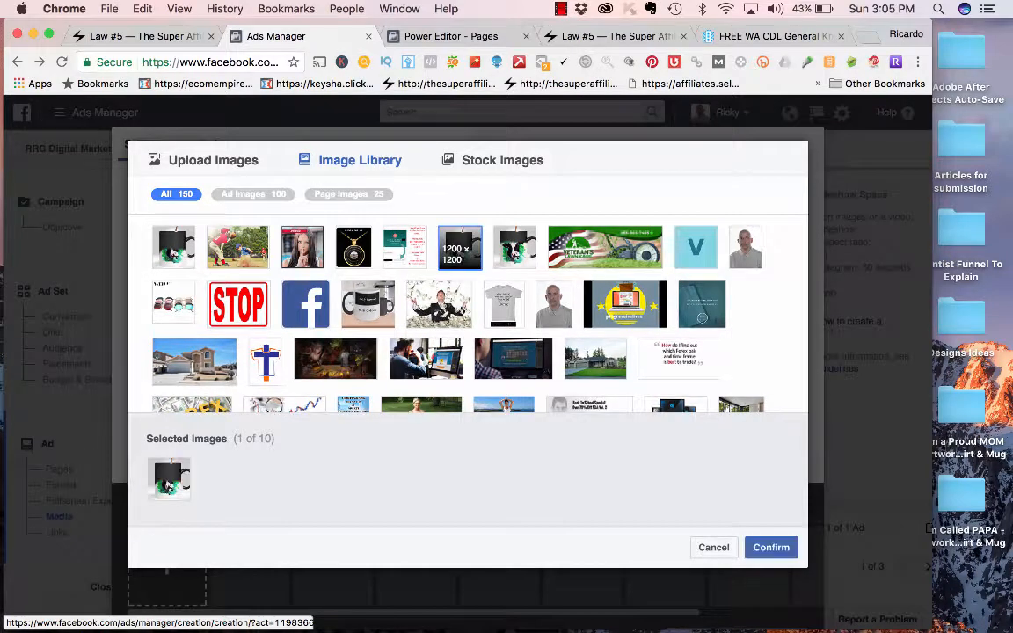
click(437, 303)
click(504, 304)
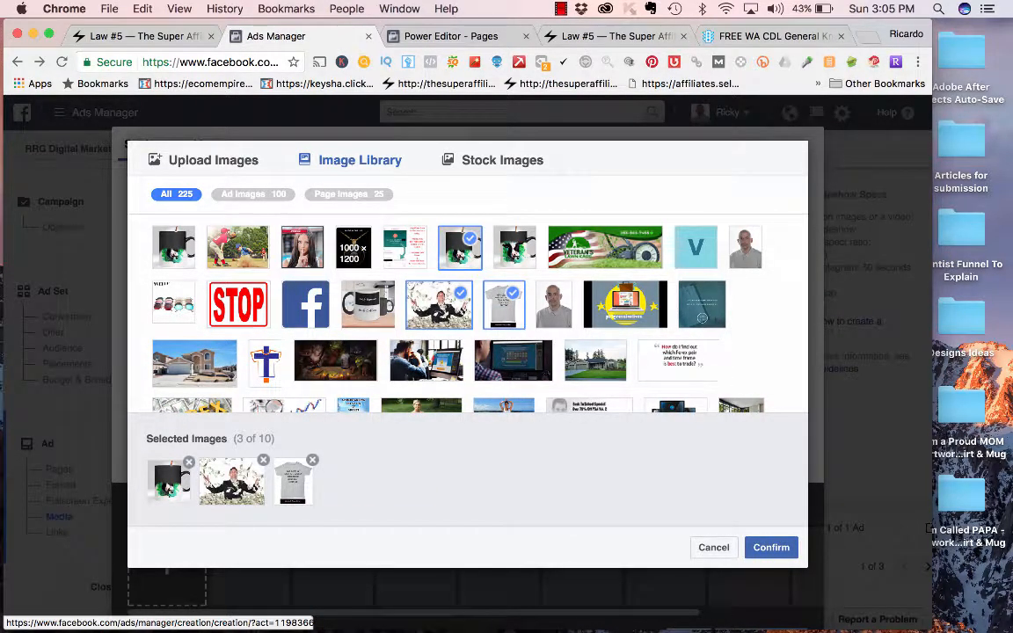
click(302, 247)
click(238, 247)
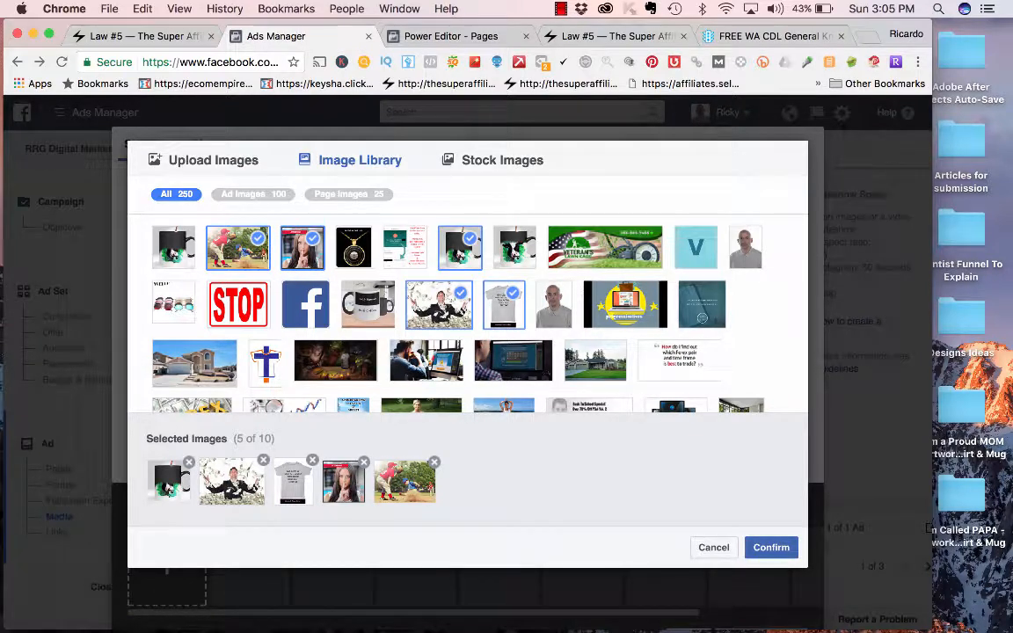
click(771, 547)
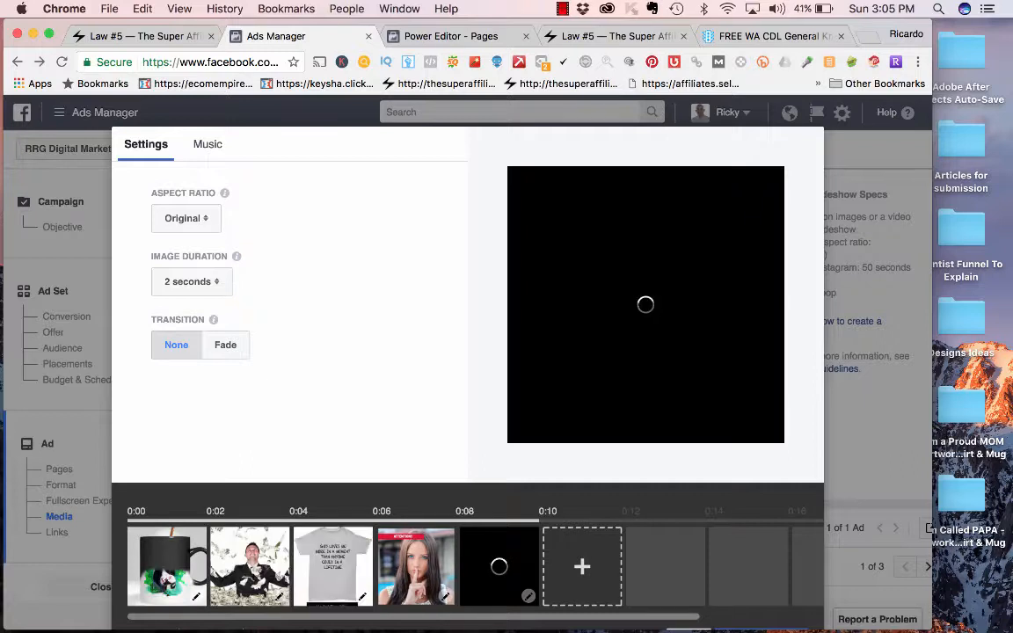
Step: Reorder the slideshow images so the shushing woman comes directly before the grey T-shirt
scroll(416, 536, down, 3)
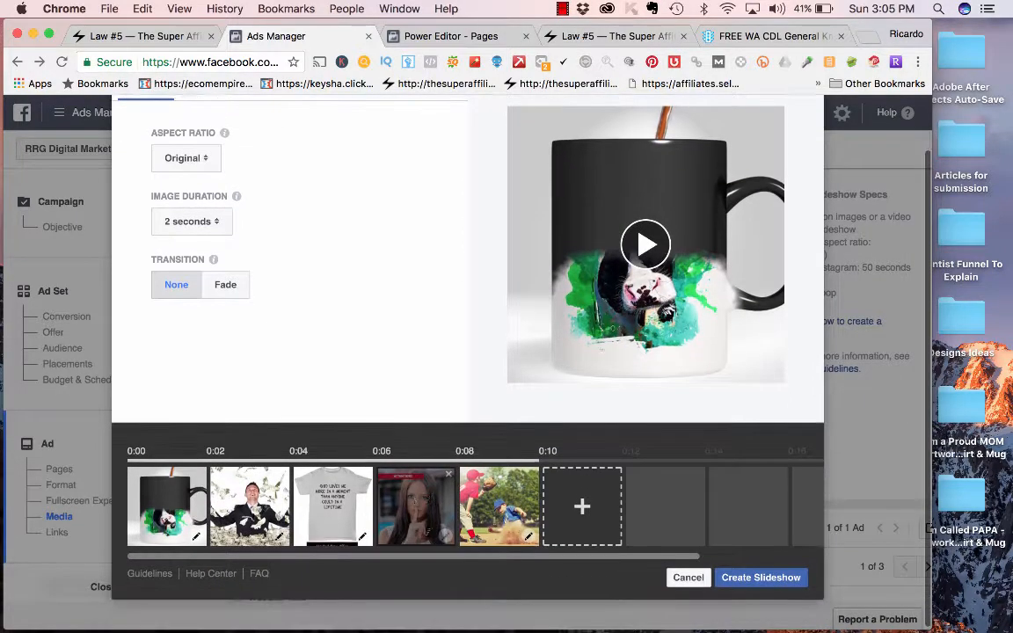
drag(416, 526, 334, 515)
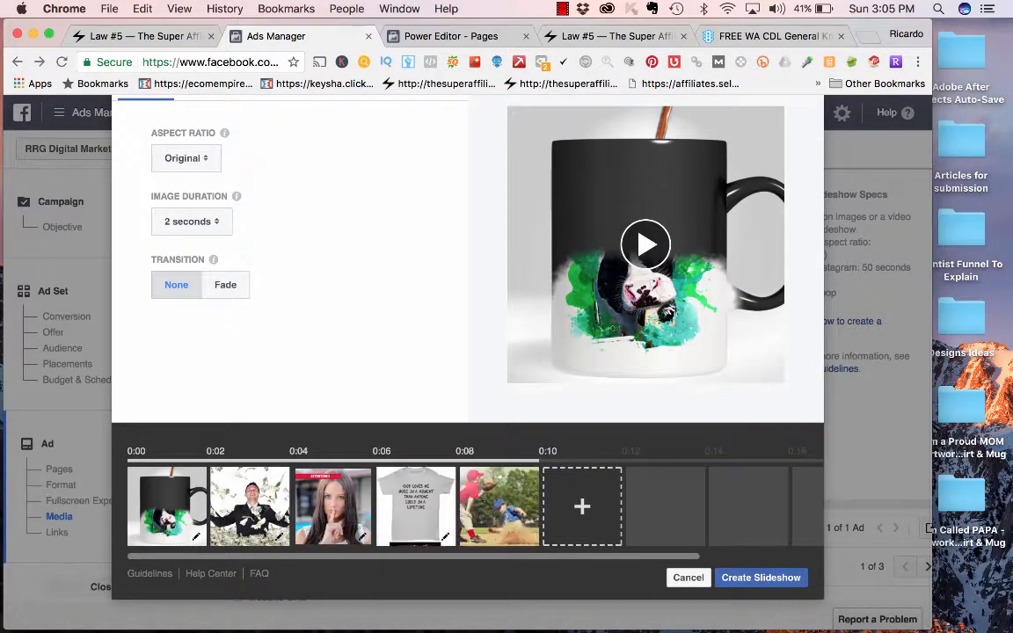
mouse_move(499, 507)
mouse_down()
mouse_move(429, 538)
mouse_move(416, 514)
mouse_move(519, 531)
mouse_move(499, 507)
mouse_up()
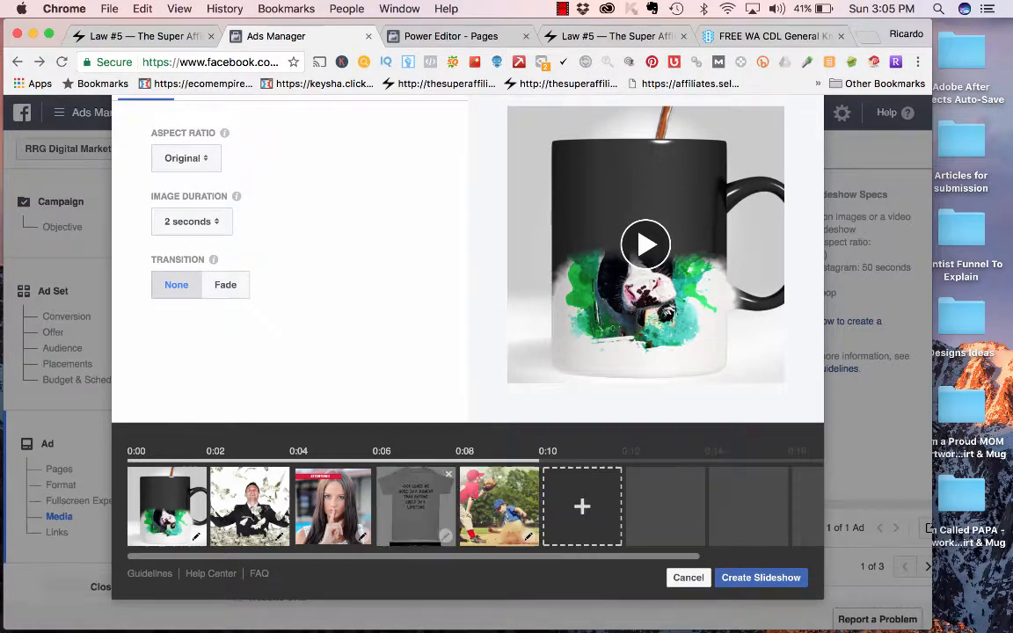
Step: Set the slideshow's transition to Fade and play the preview, comparing it with the None option
scroll(499, 506, up, 2)
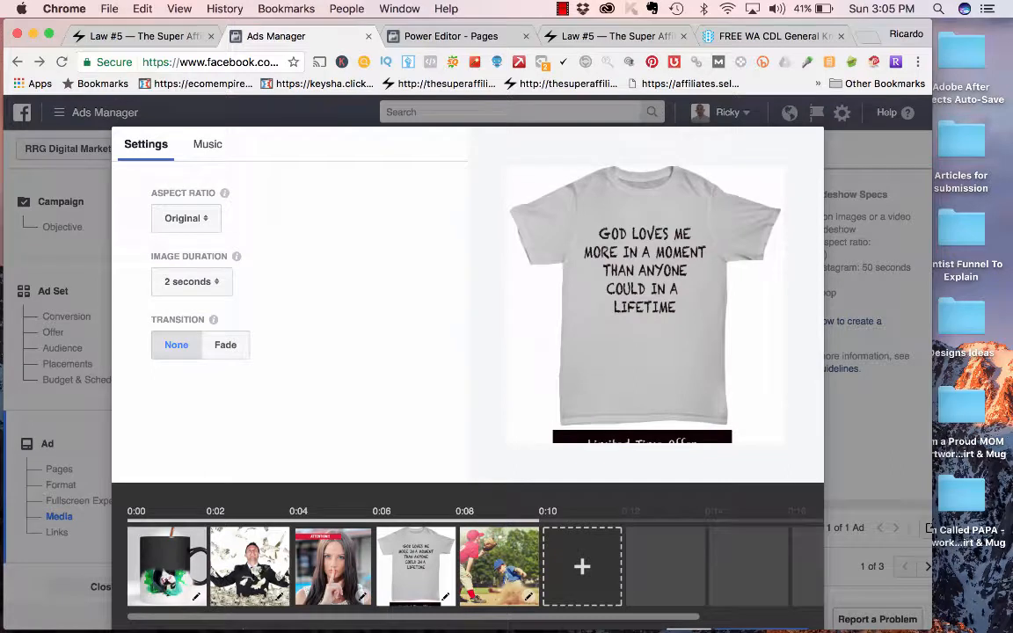
click(225, 344)
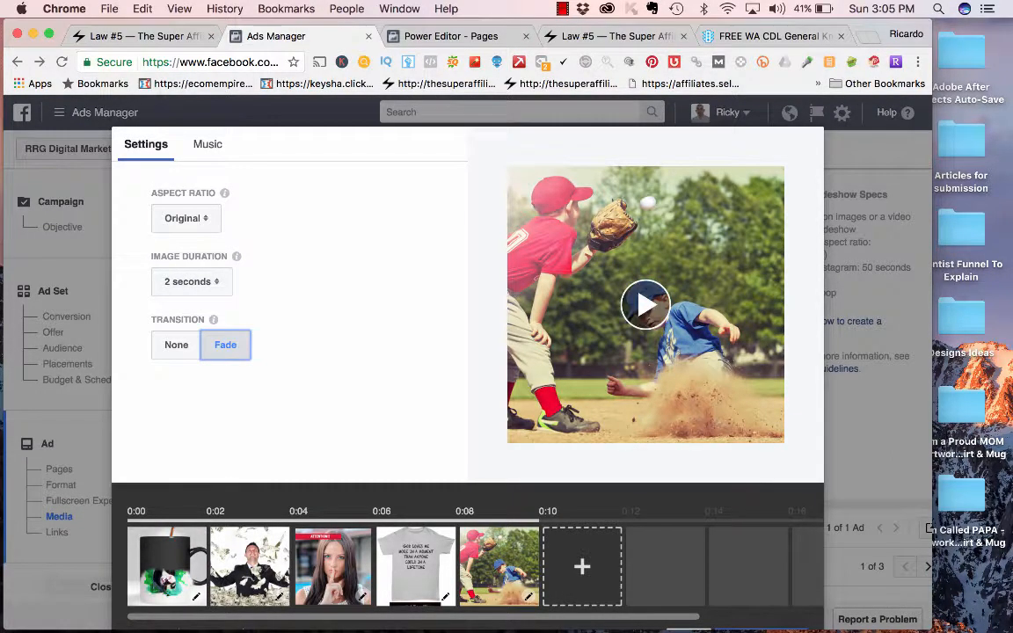
click(645, 304)
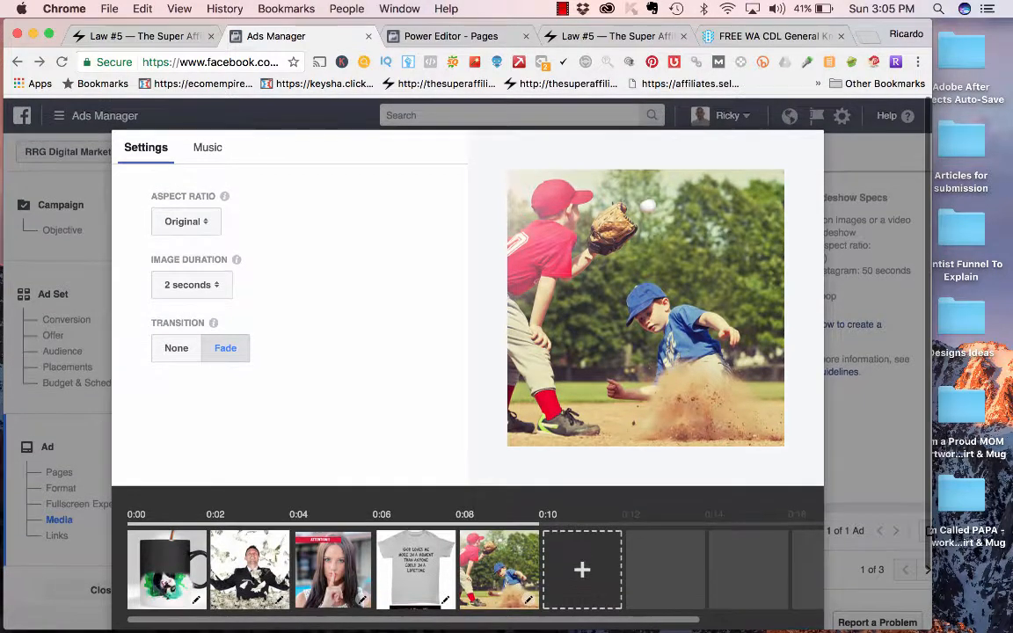
click(176, 345)
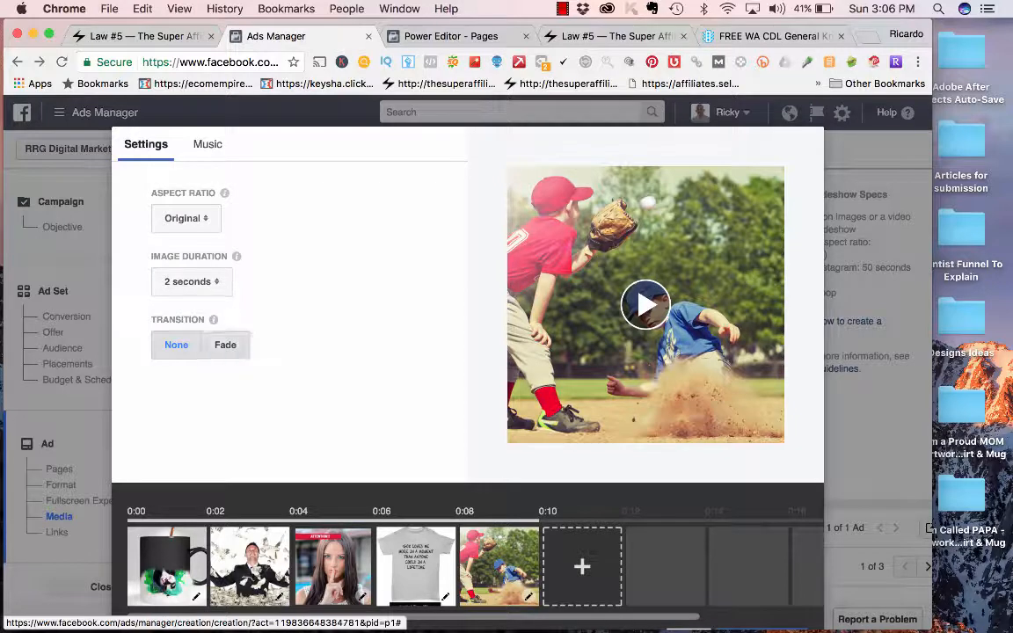
click(225, 344)
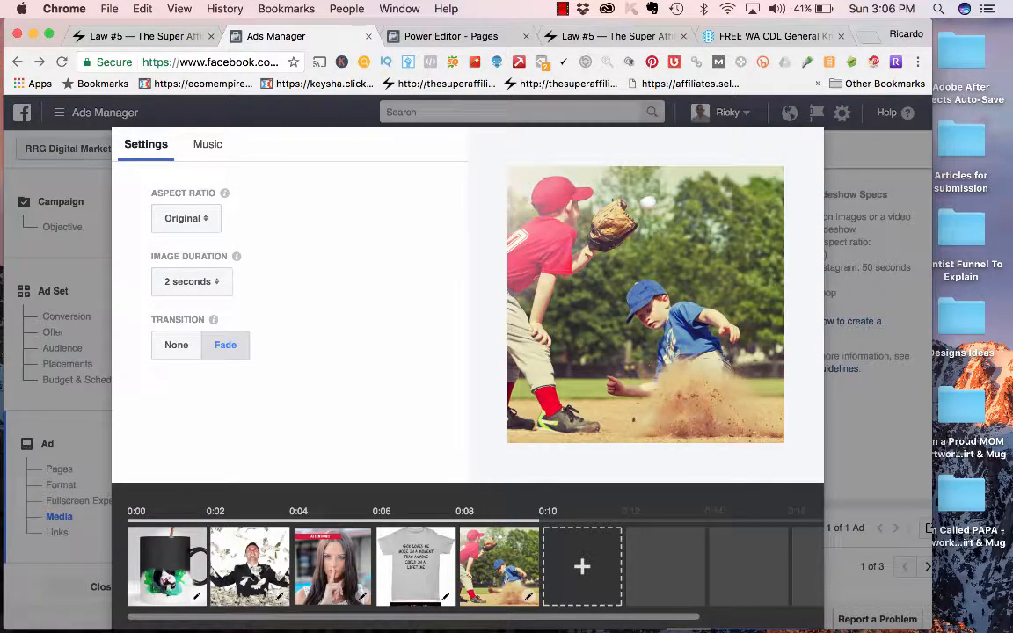
scroll(466, 329, down, 1)
scroll(466, 352, up, 1)
Step: Try an image duration of 3 seconds for the slideshow and set it back to 2 seconds
click(191, 281)
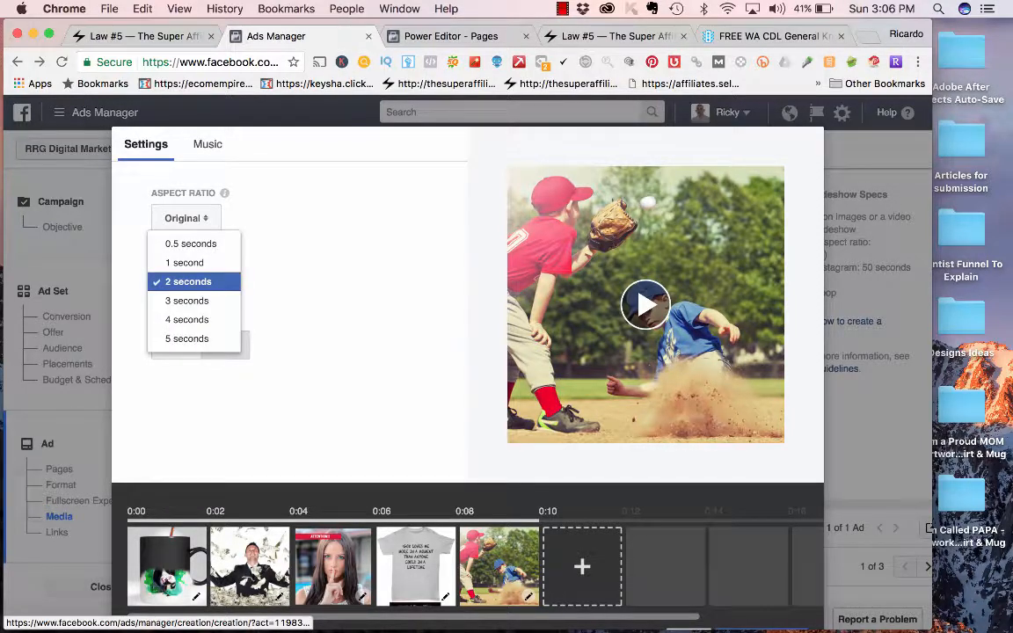
click(187, 301)
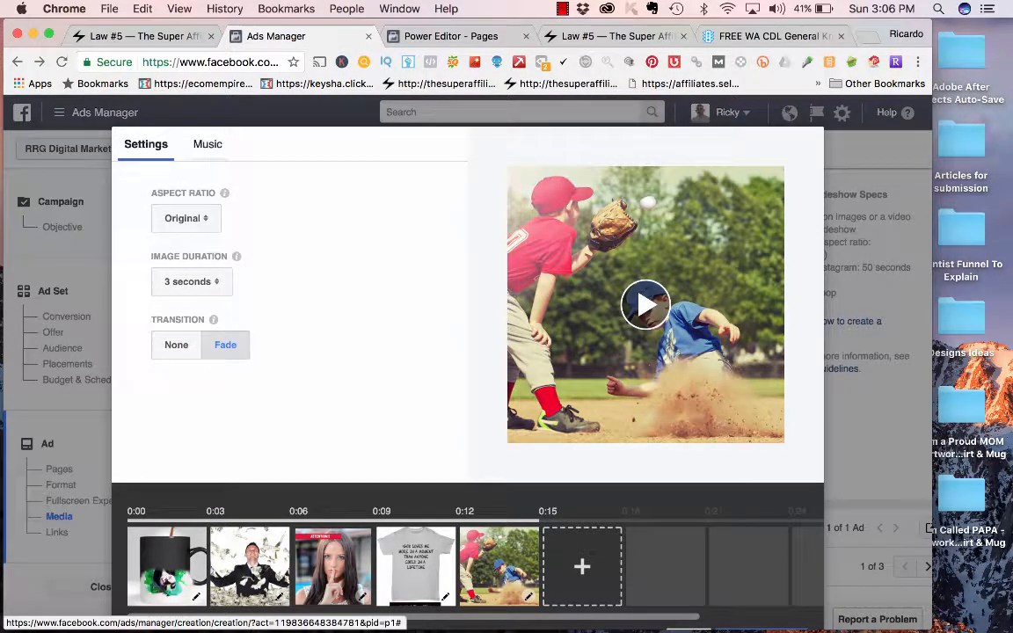
click(191, 282)
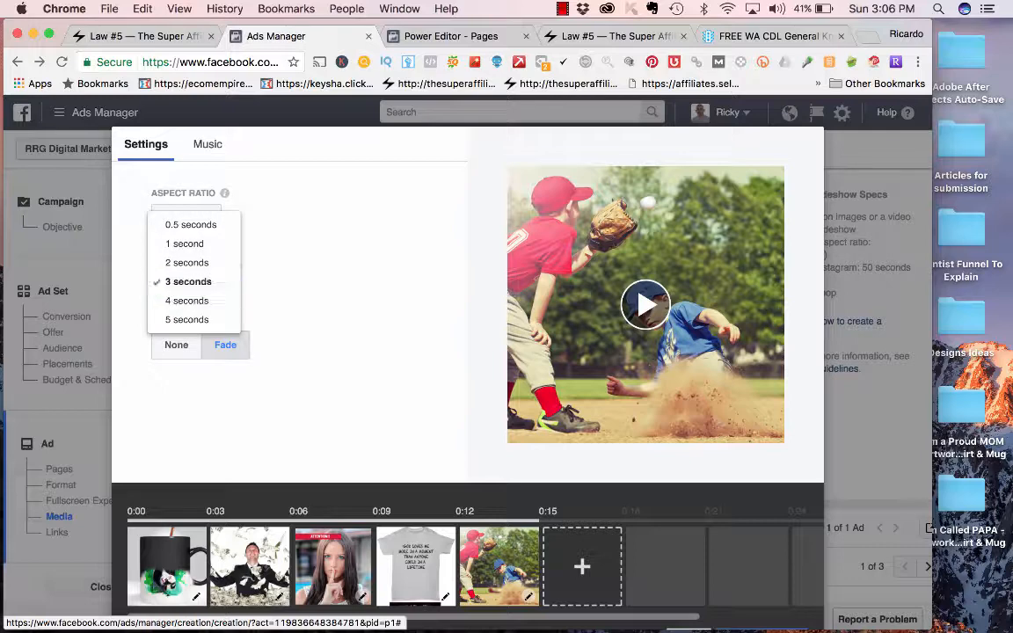
click(187, 263)
Step: Create the slideshow from the arranged images
scroll(466, 352, down, 3)
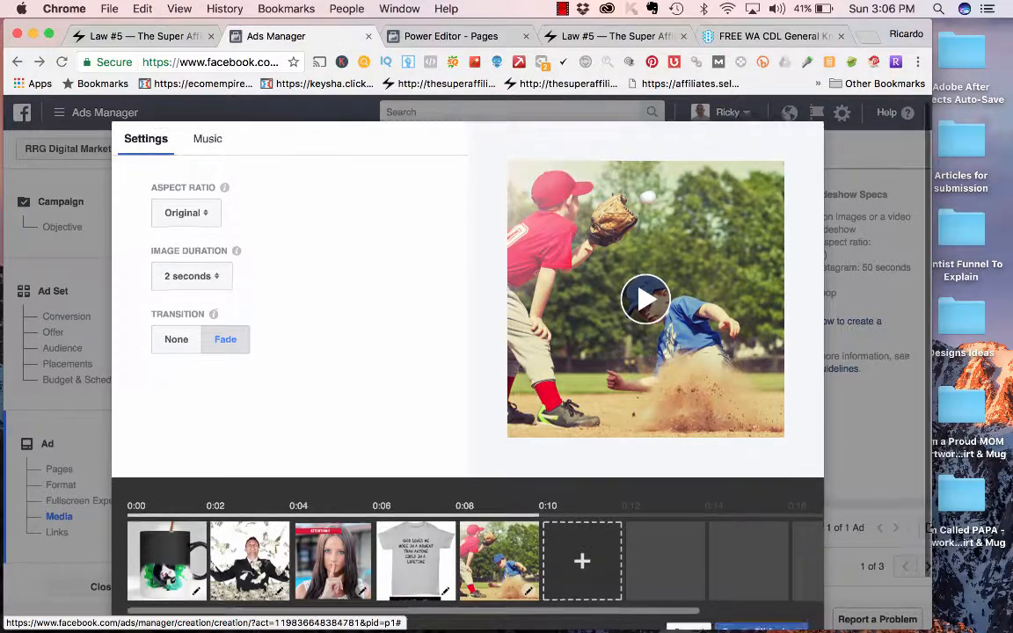
click(764, 577)
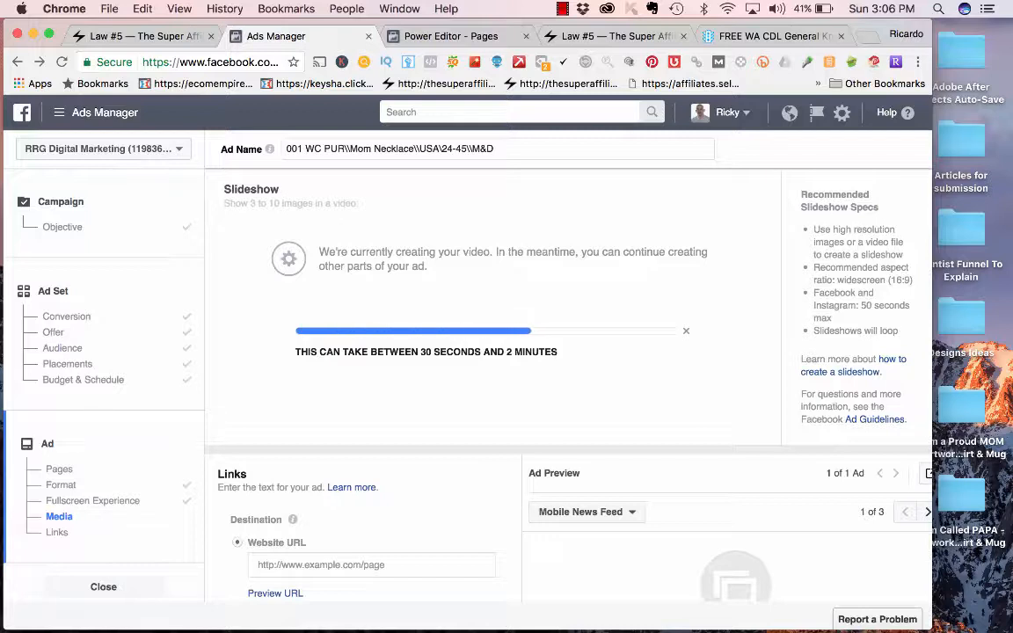
Step: Review the ad's format choices, Fullscreen Experience, slideshow creation progress and Links sections while the video is being generated
scroll(567, 369, up, 5)
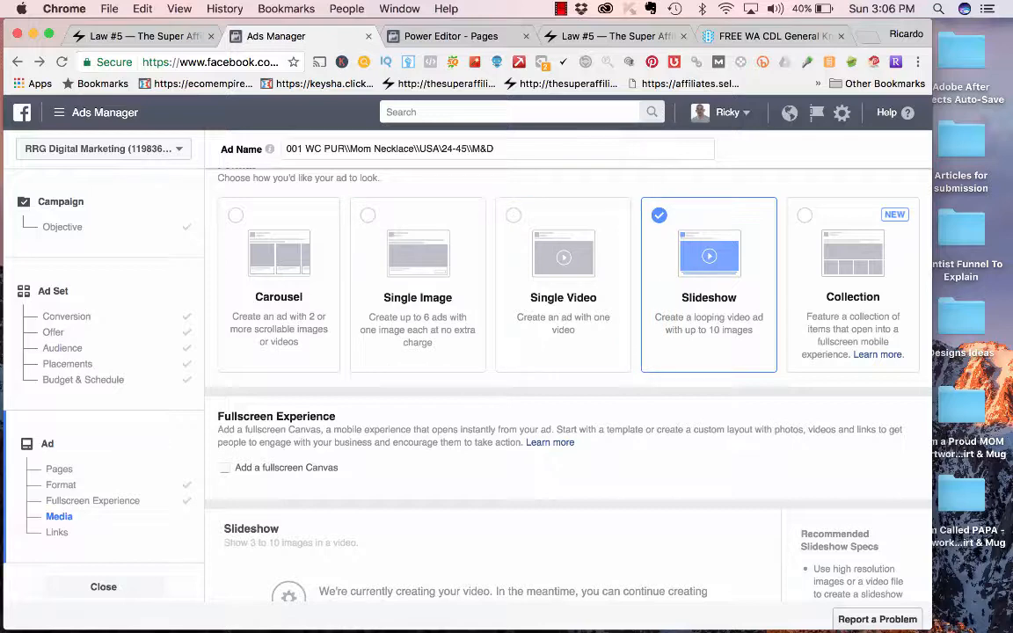
scroll(562, 369, up, 2)
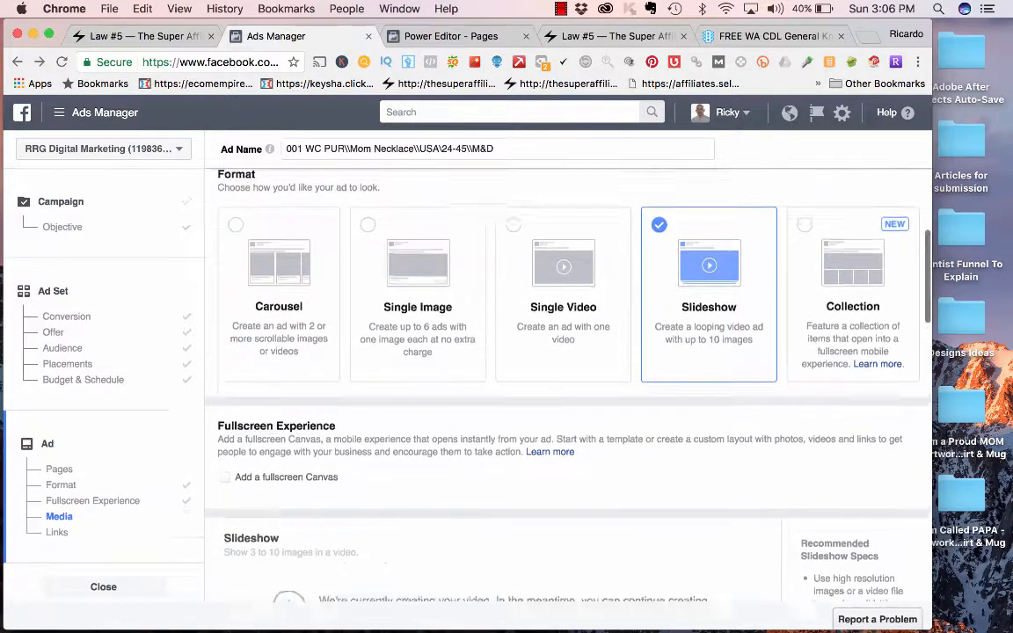
scroll(563, 369, up, 1)
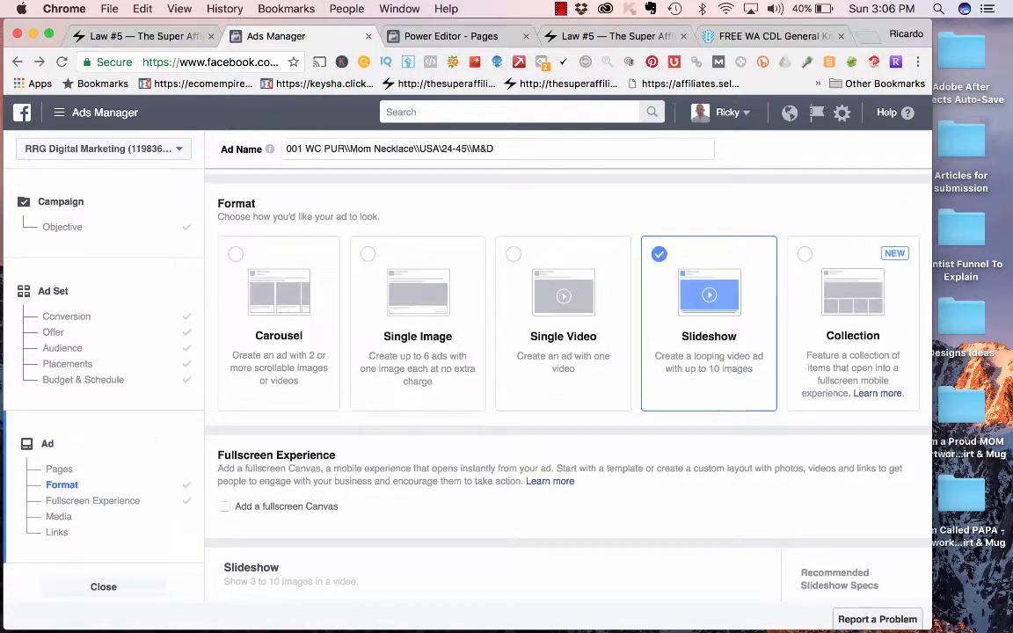
scroll(562, 370, down, 4)
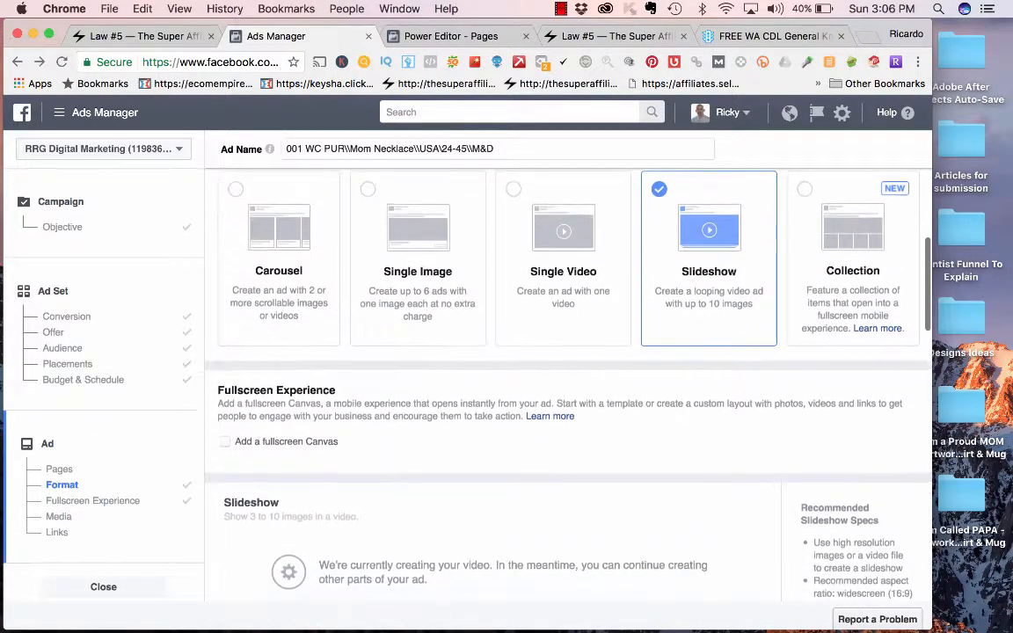
scroll(563, 369, down, 8)
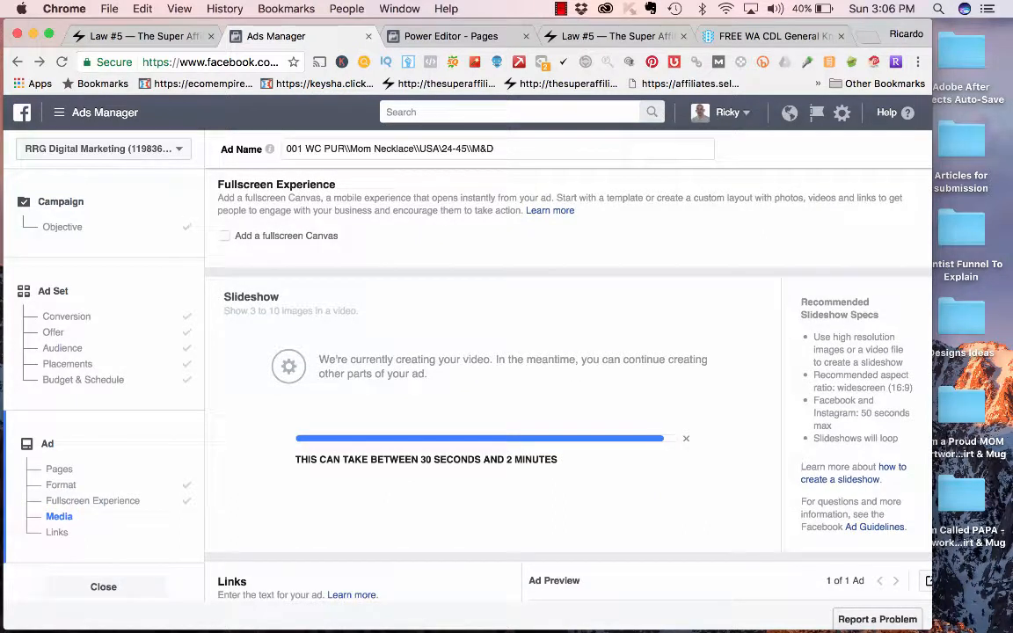
scroll(563, 369, up, 10)
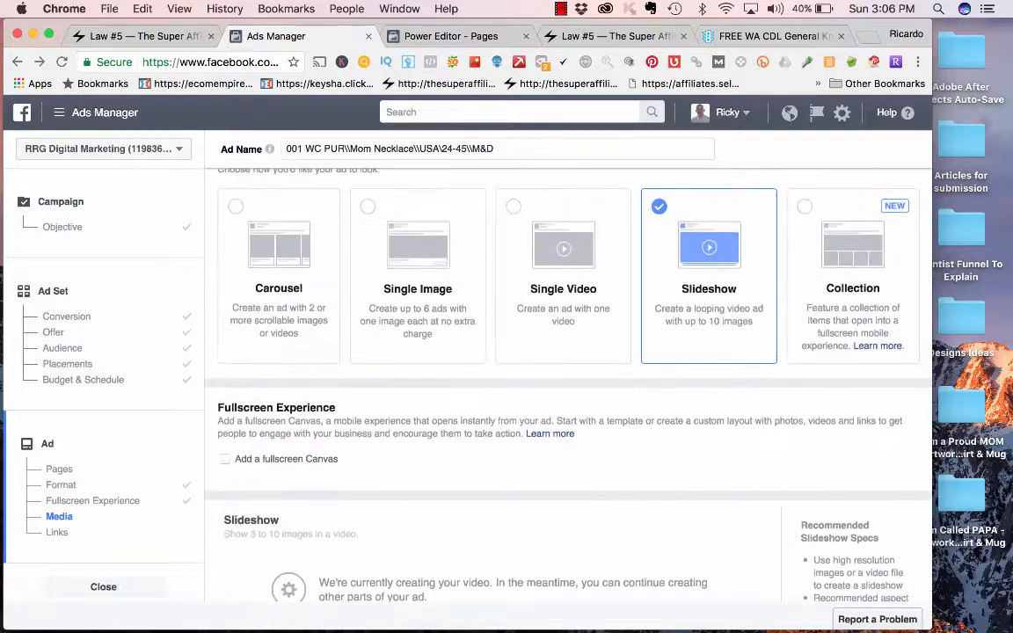
scroll(563, 369, down, 12)
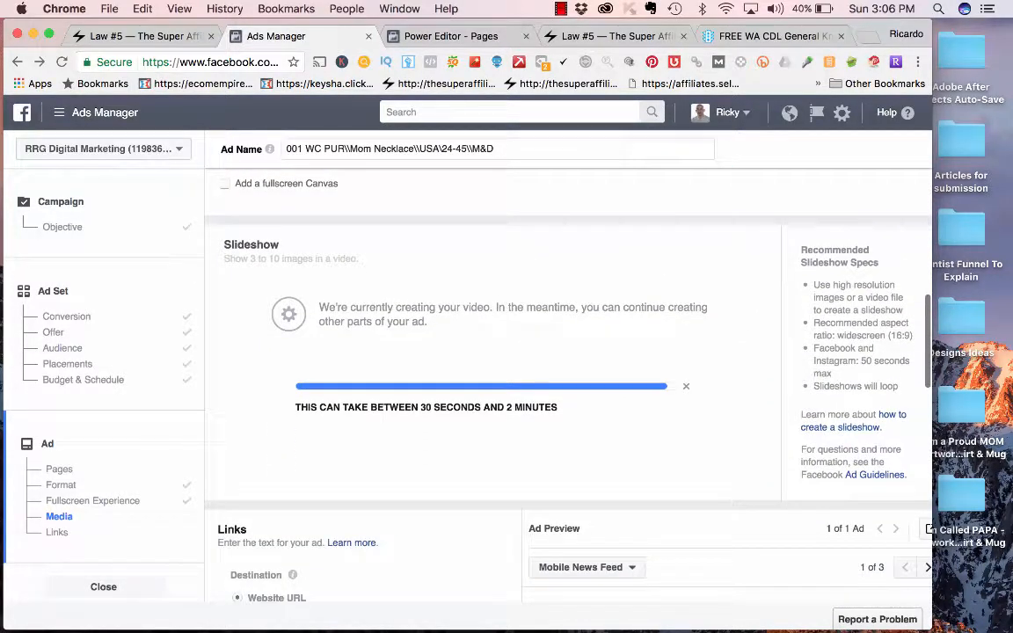
scroll(563, 369, down, 5)
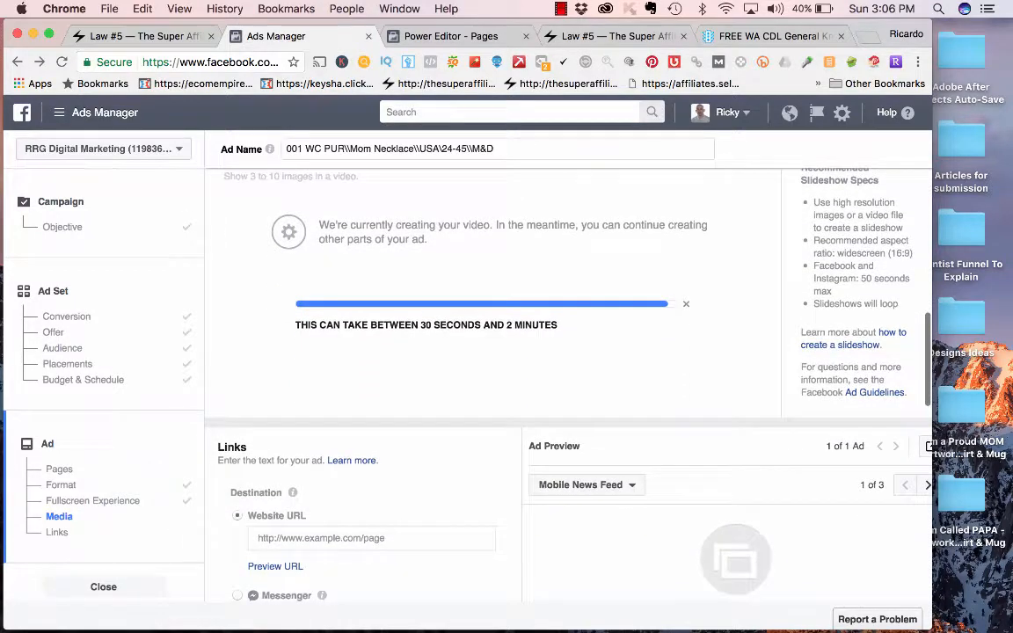
Step: Set the ad's website URL destination to the suggested christiancommunitypod.com product link
scroll(563, 369, down, 3)
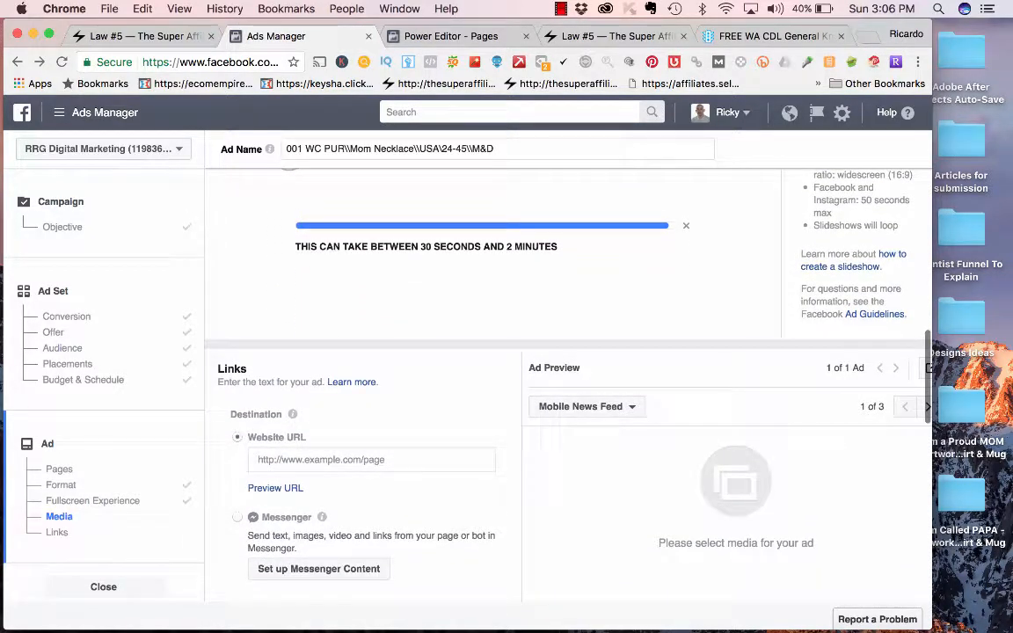
scroll(563, 369, down, 2)
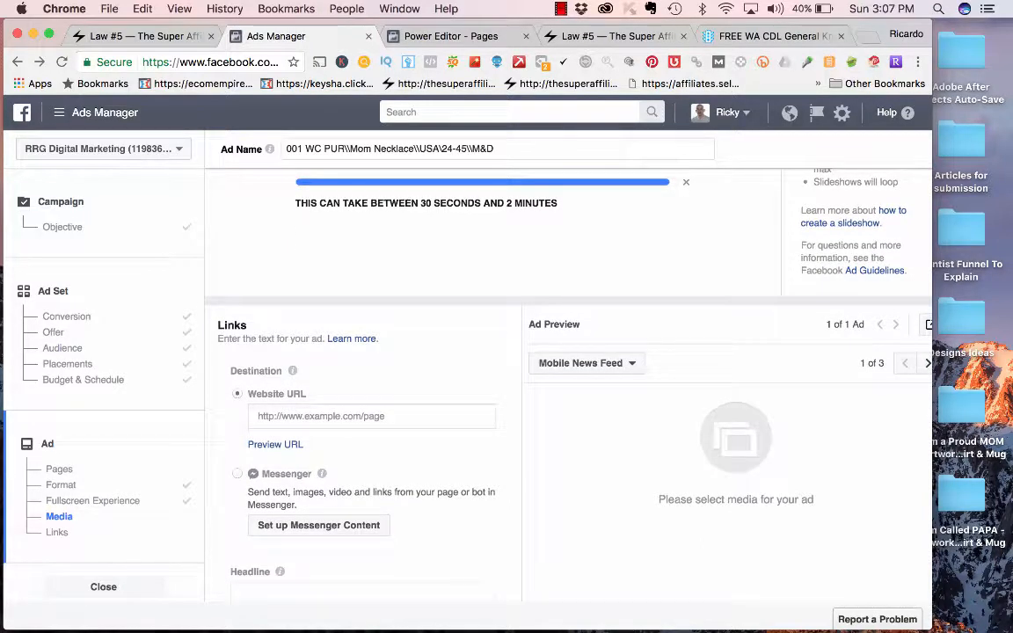
drag(633, 326, 528, 325)
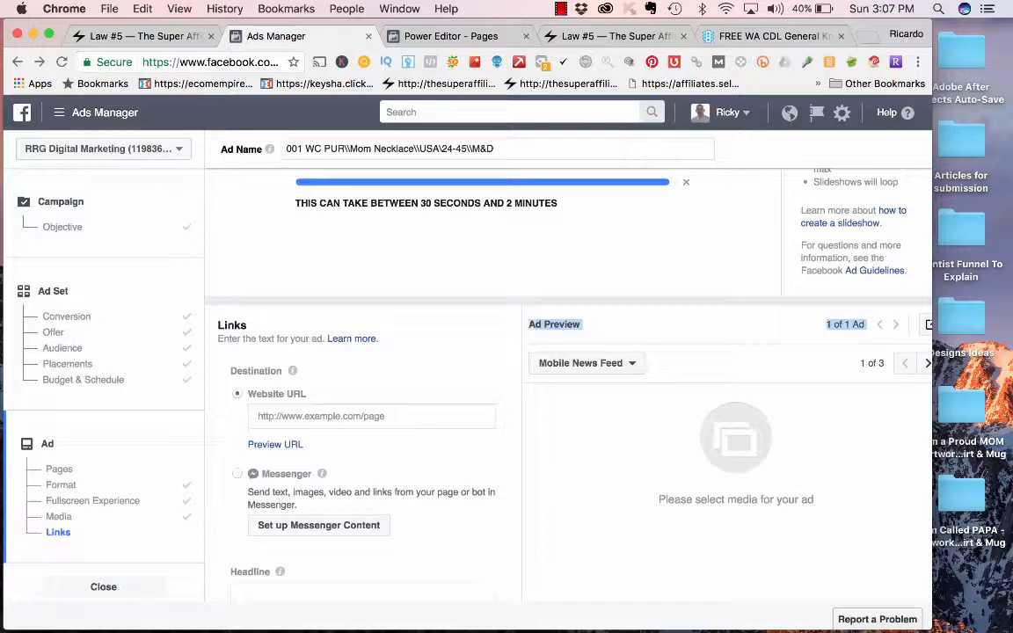
scroll(562, 378, up, 4)
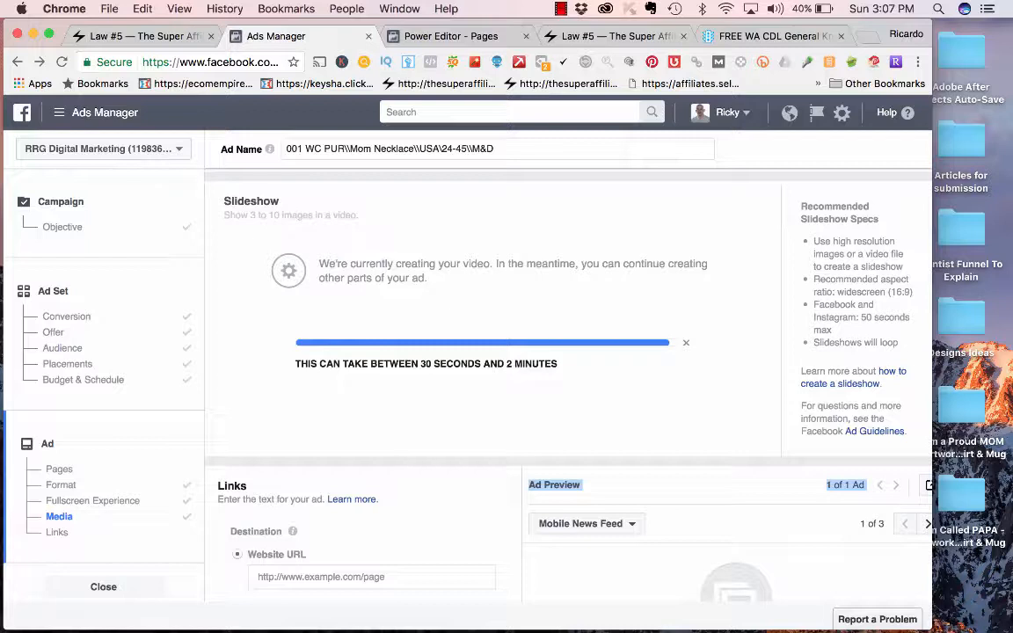
scroll(567, 387, down, 5)
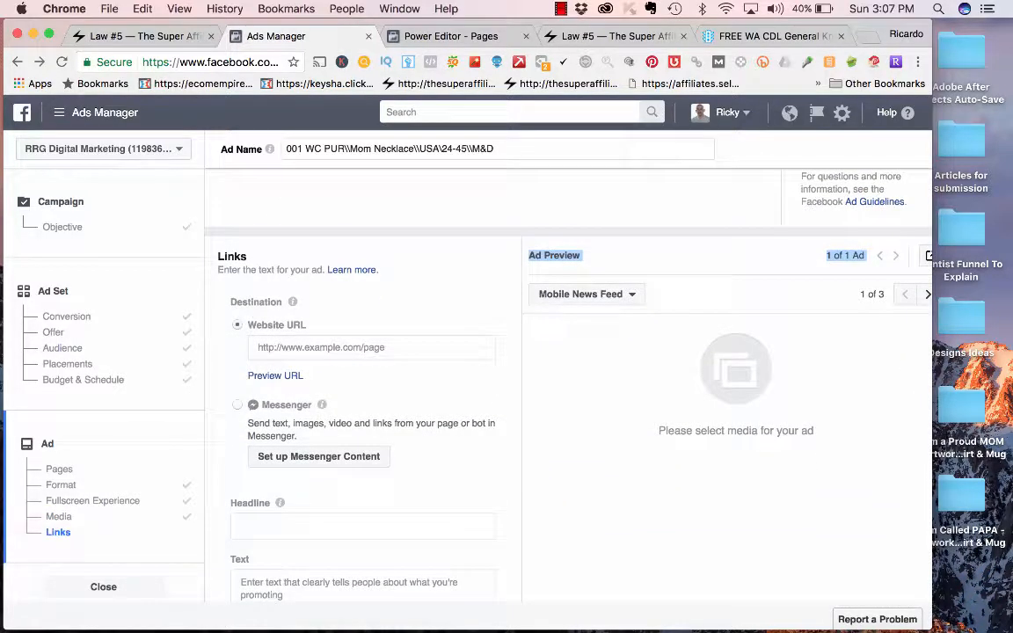
click(371, 347)
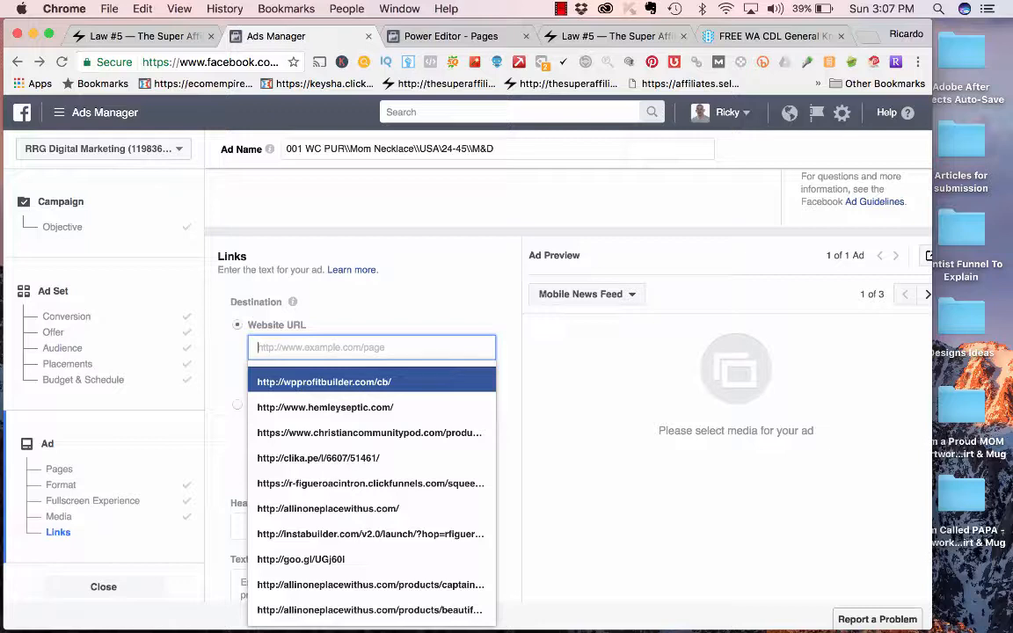
key(Down)
key(Down)
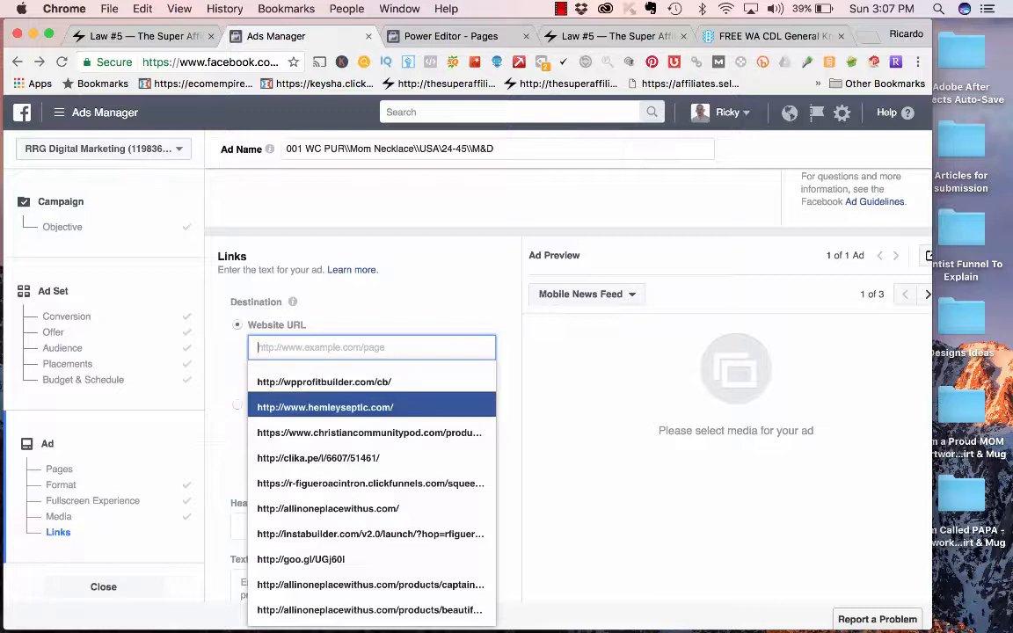
key(Return)
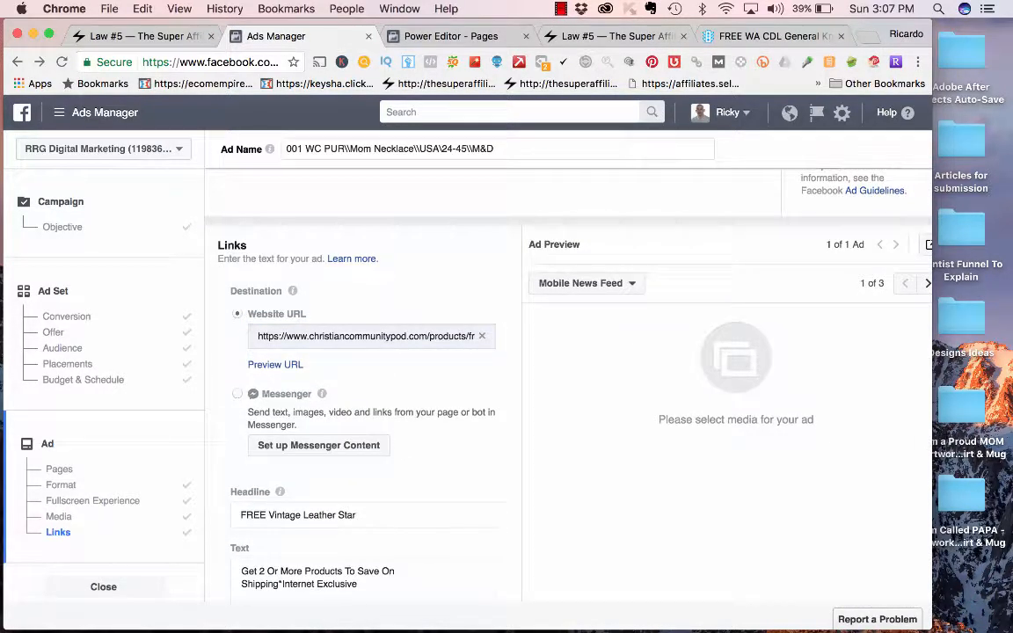
Step: Review the ad's prefilled headline and text, the advanced options and the available call-to-action choices
scroll(568, 369, down, 4)
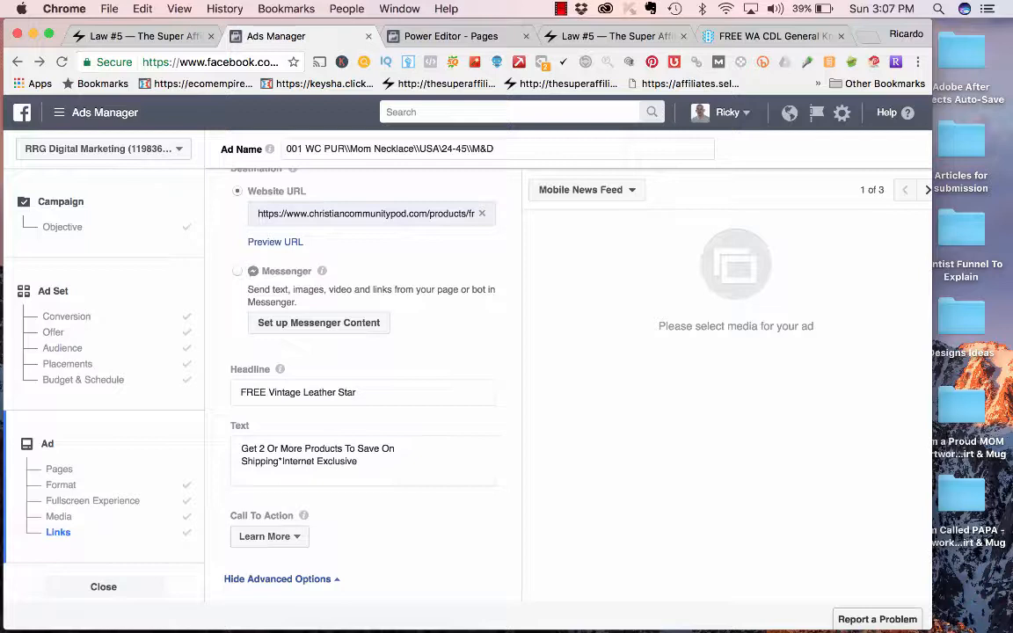
click(358, 393)
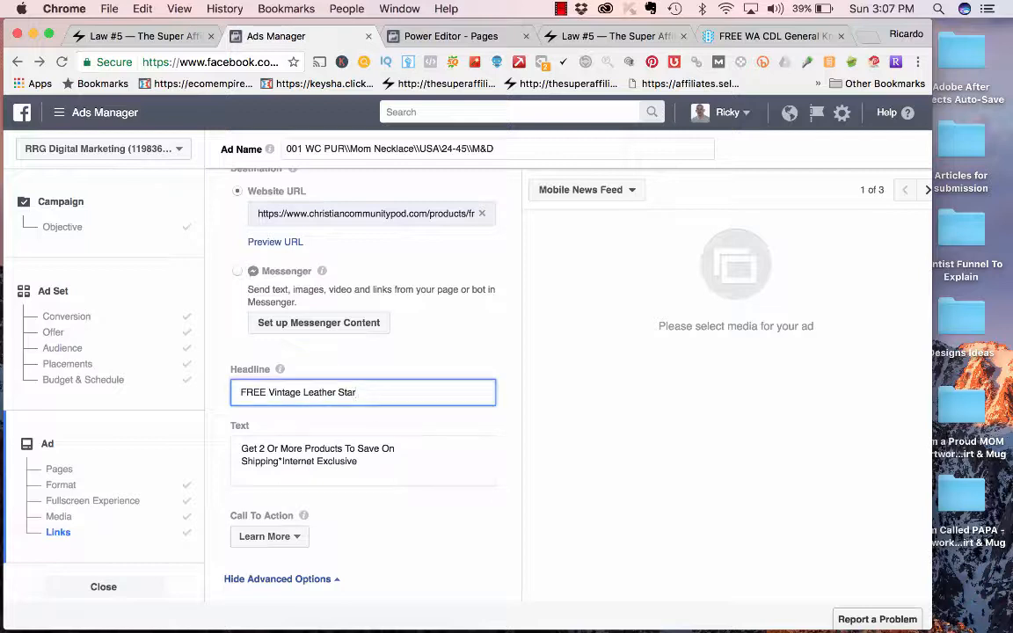
scroll(363, 378, down, 3)
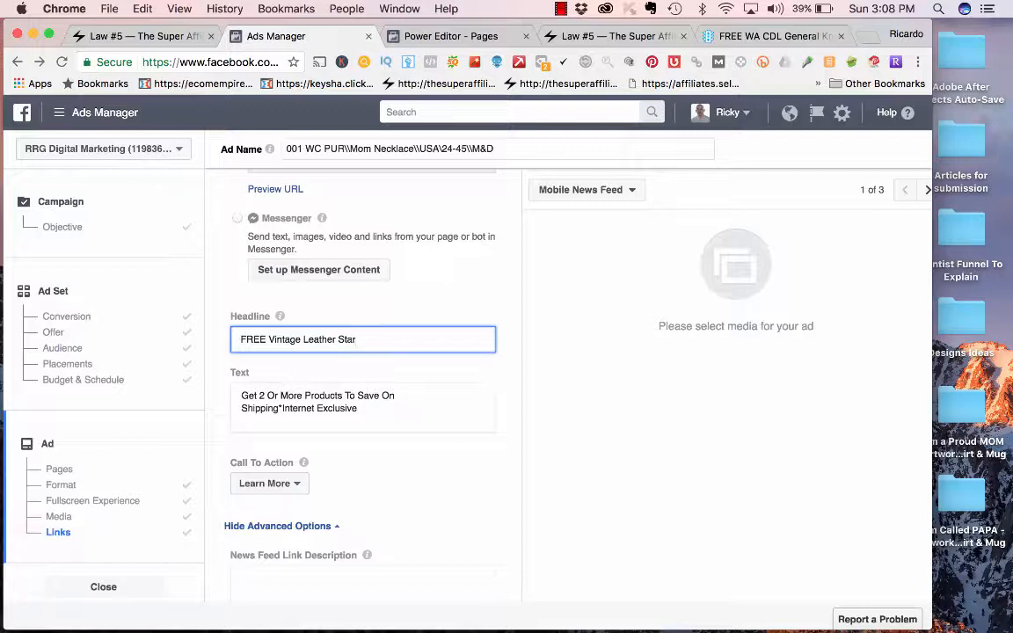
scroll(303, 387, down, 3)
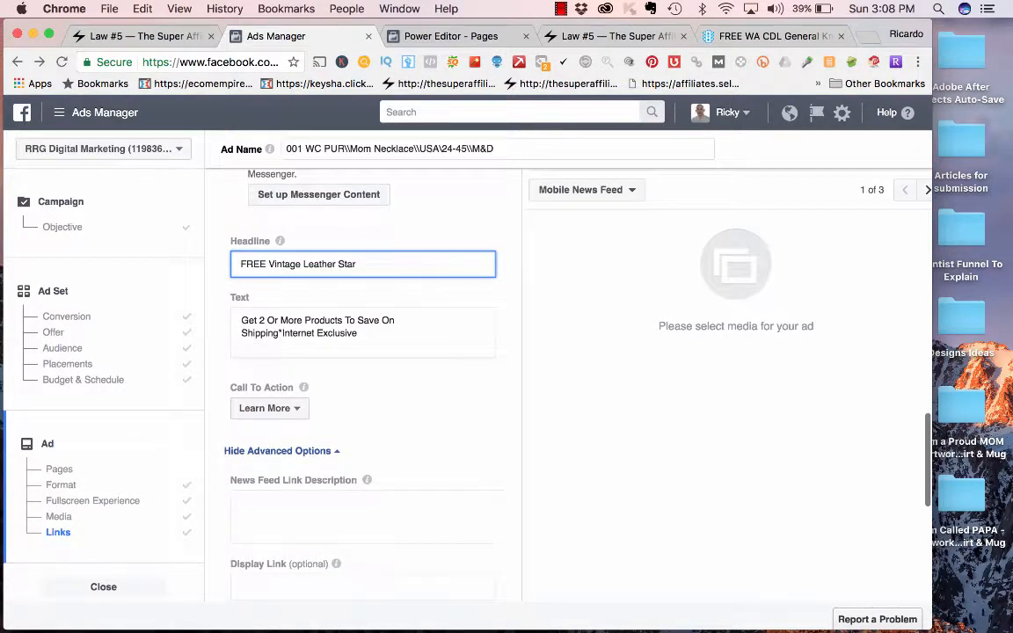
drag(218, 387, 294, 387)
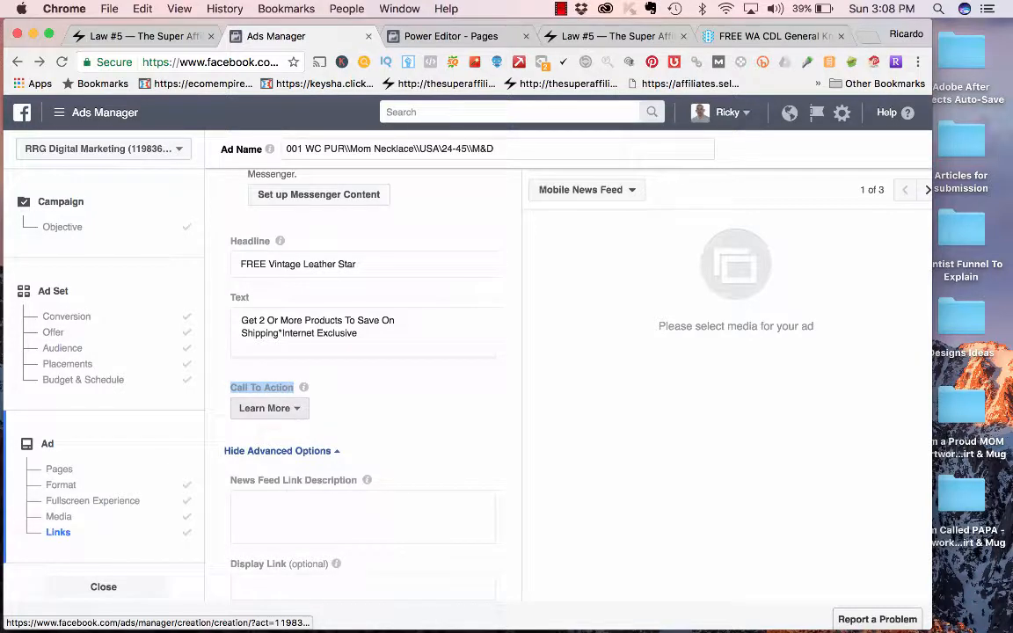
click(264, 408)
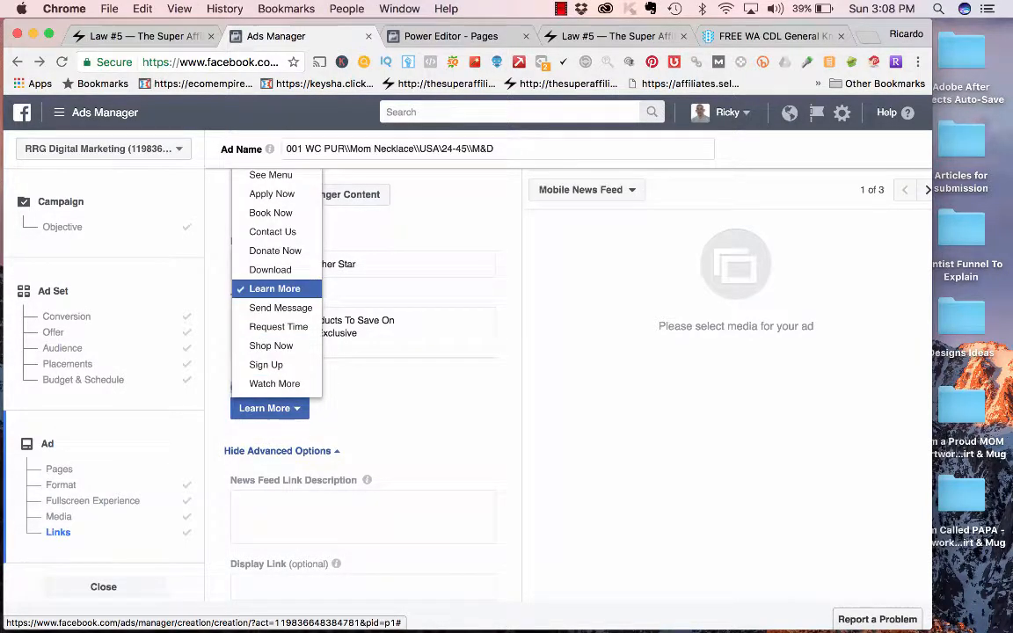
scroll(266, 406, up, 1)
click(268, 443)
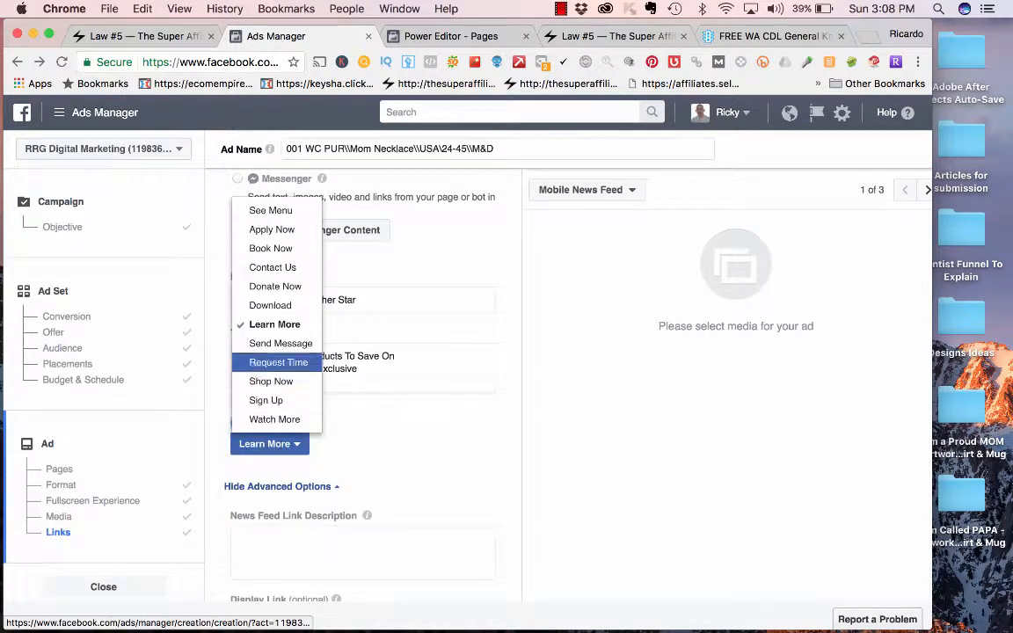
key(Up)
key(Up)
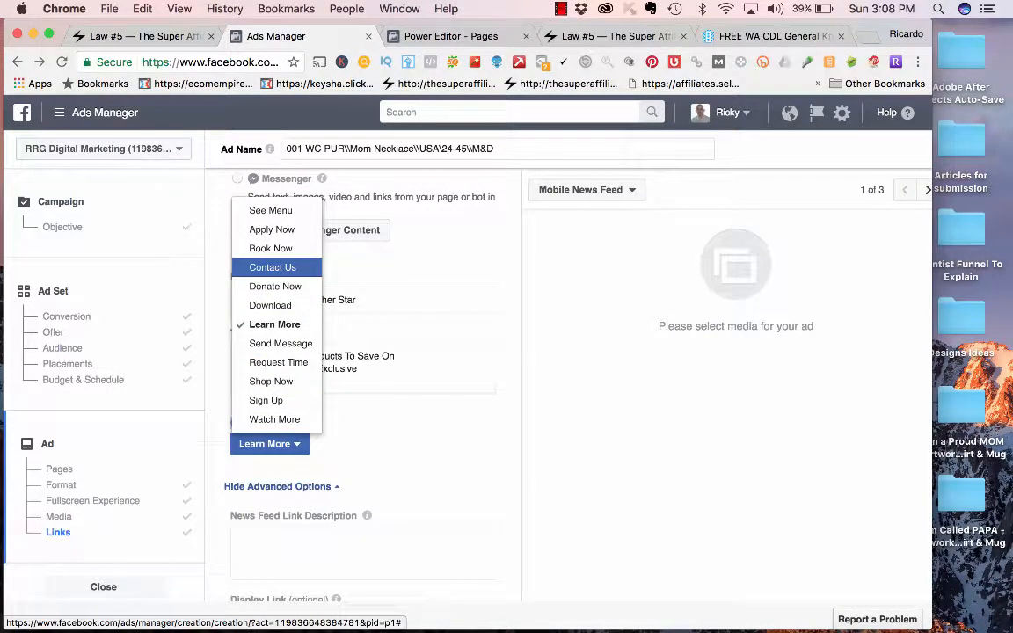
click(270, 249)
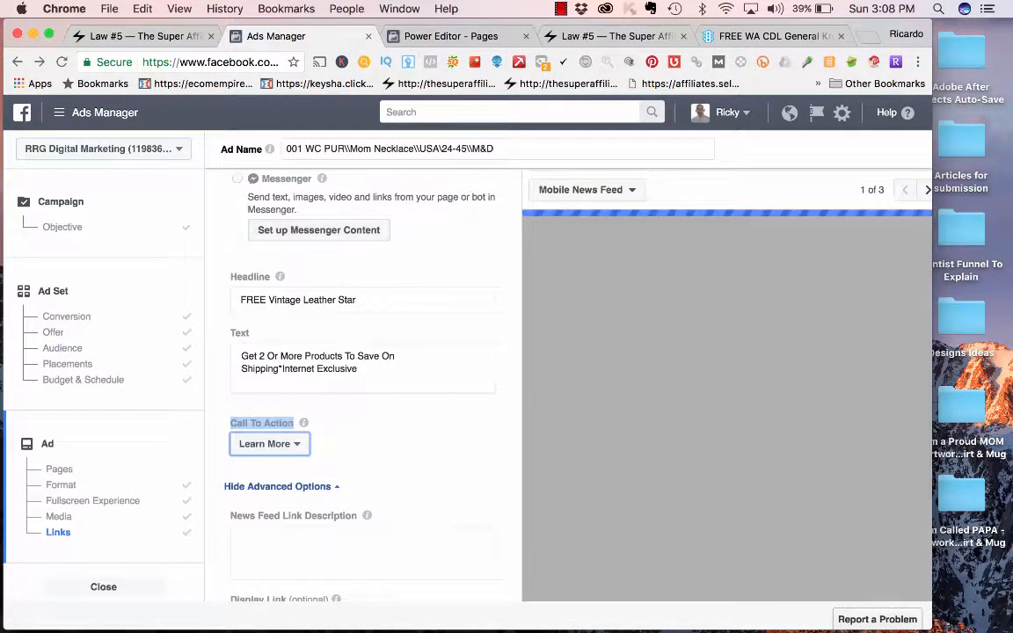
Step: Set the ad's call to action to Shop Now
click(270, 444)
key(Up)
key(Up)
key(Up)
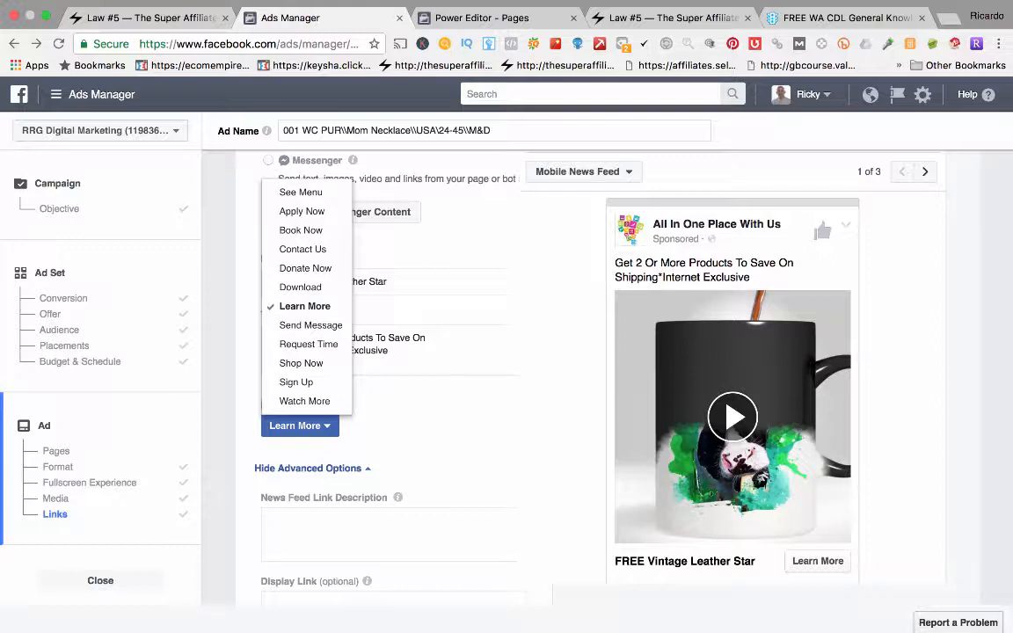
click(300, 363)
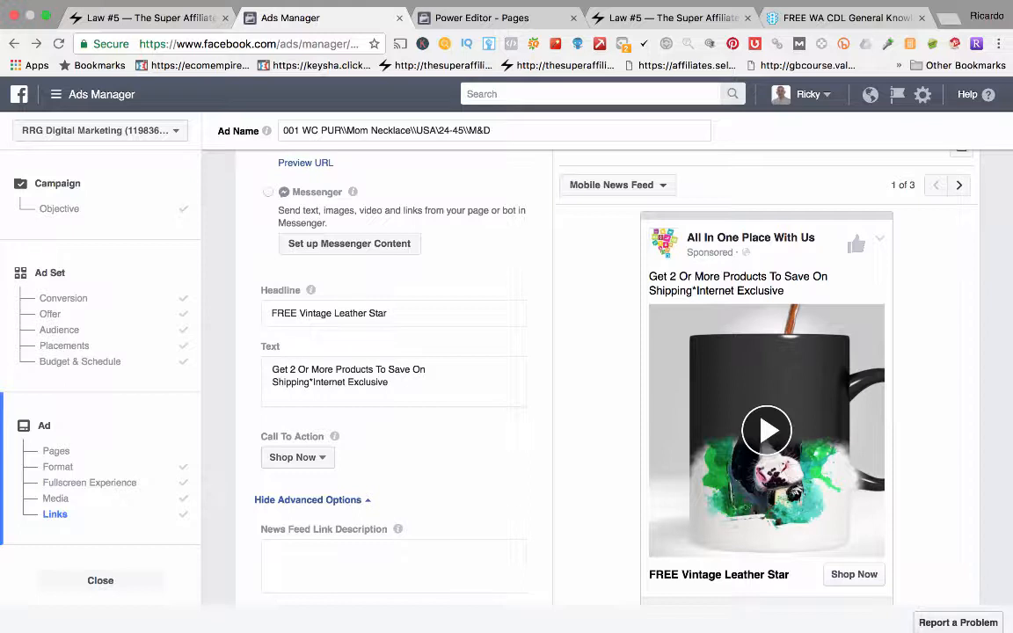
Step: Change the ad headline to "FREE Shipping Worldwide"
click(387, 313)
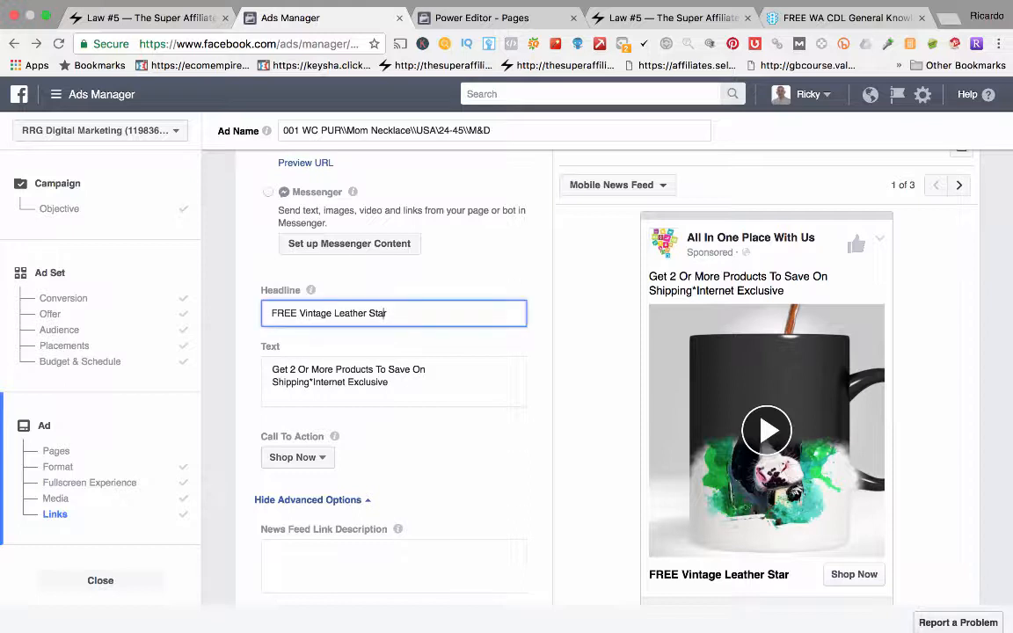
drag(387, 313, 299, 312)
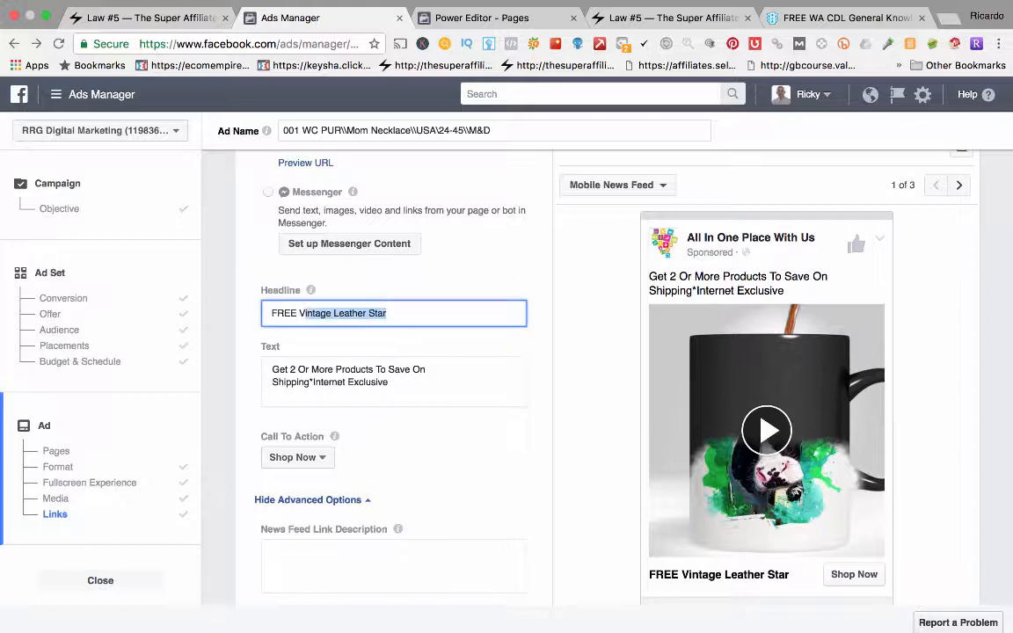
text(V)
text(h)
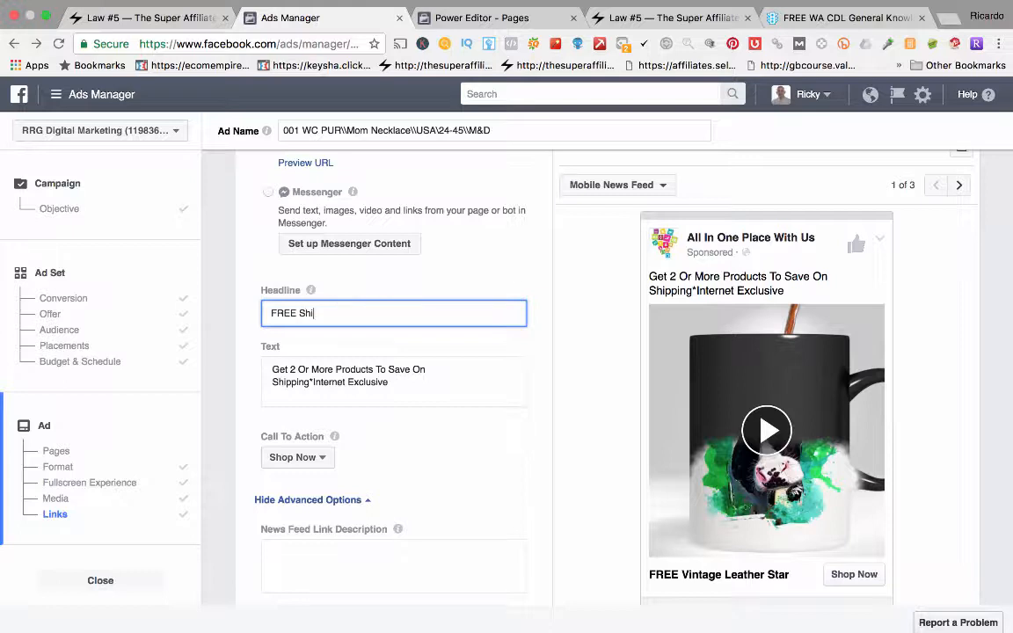
text(pping Worldwide ==>)
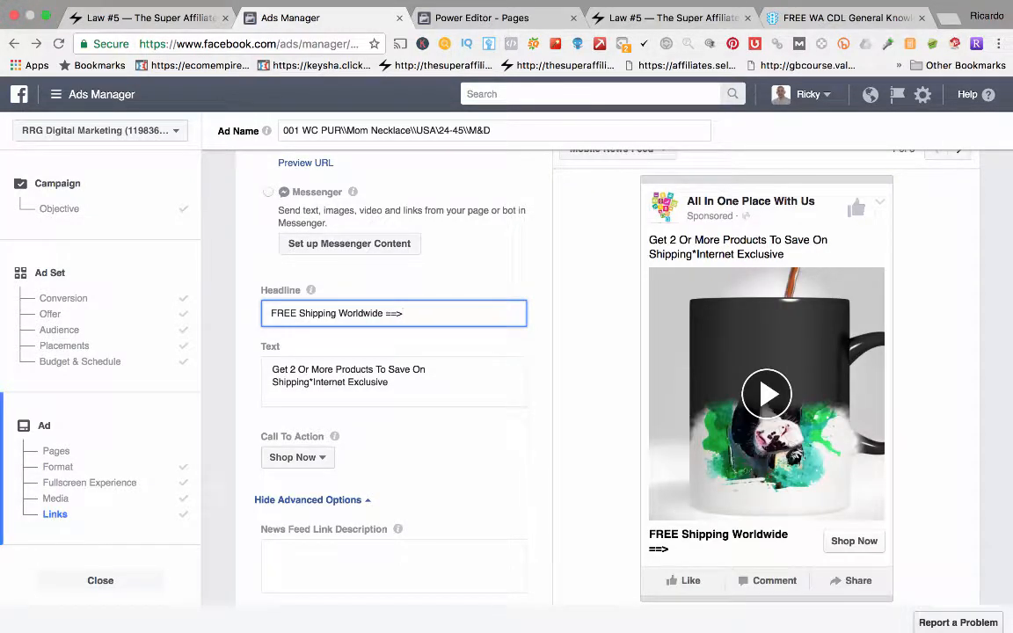
key(shift+End)
key(Delete)
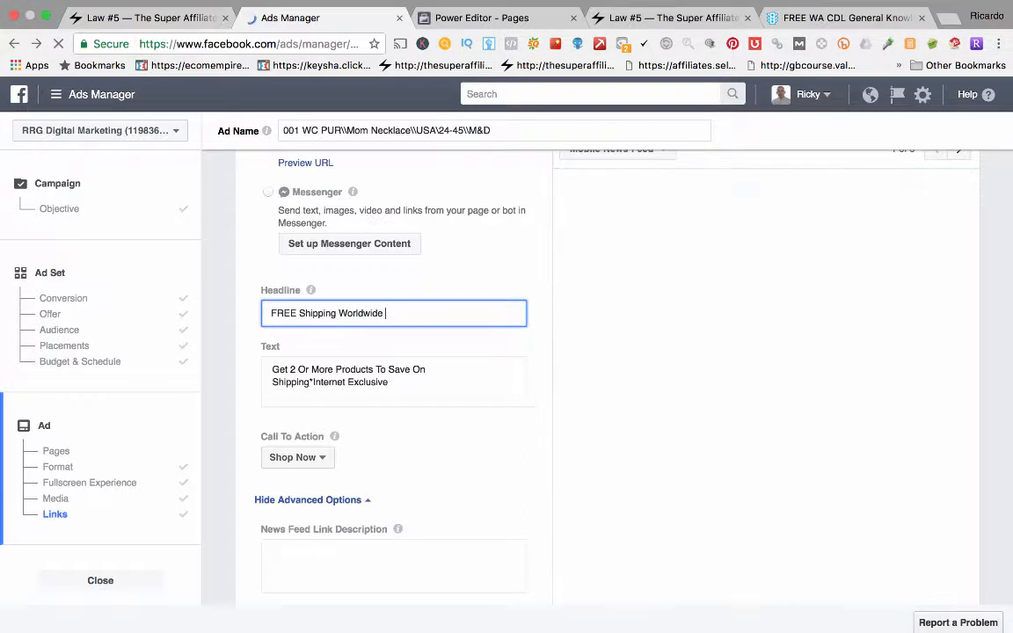
Step: Add a new line reading "Link Here:" at the end of the ad text, keeping the existing wording
key(Tab)
key(super+a)
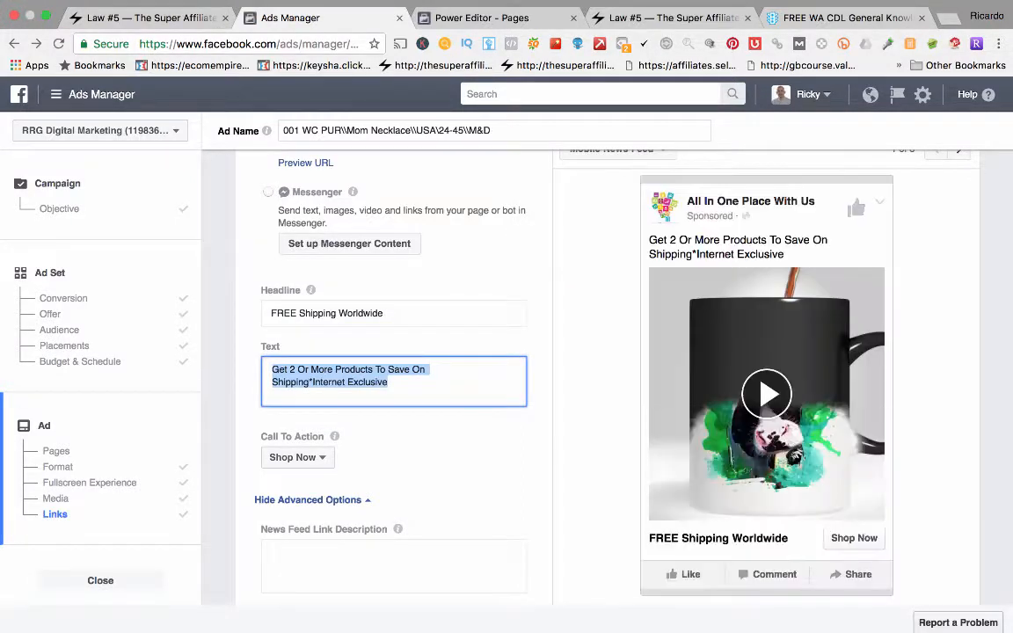
key(Tab)
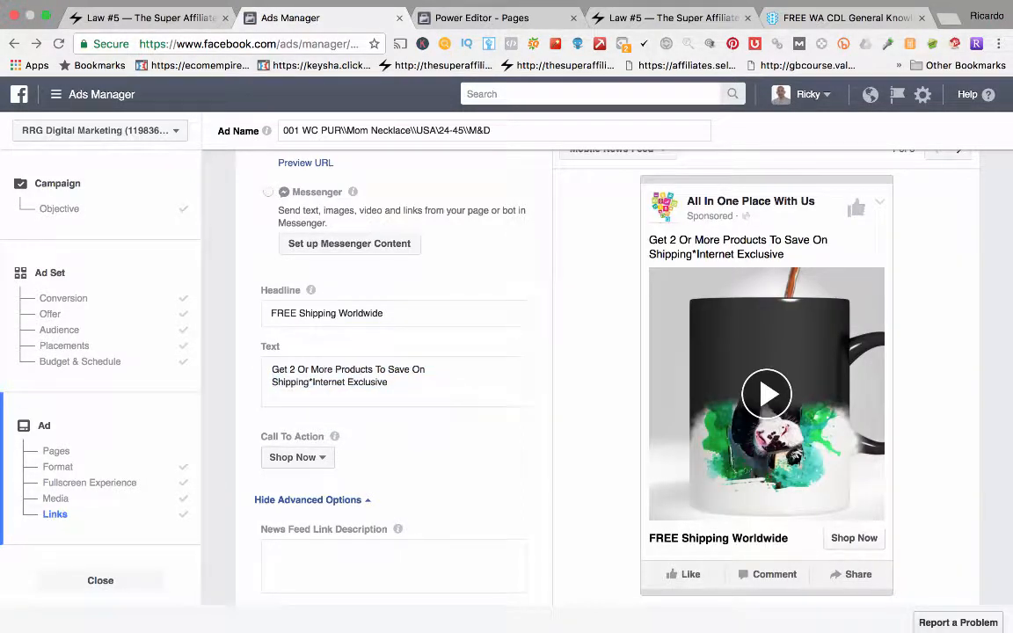
key(shift+Tab)
key(Right)
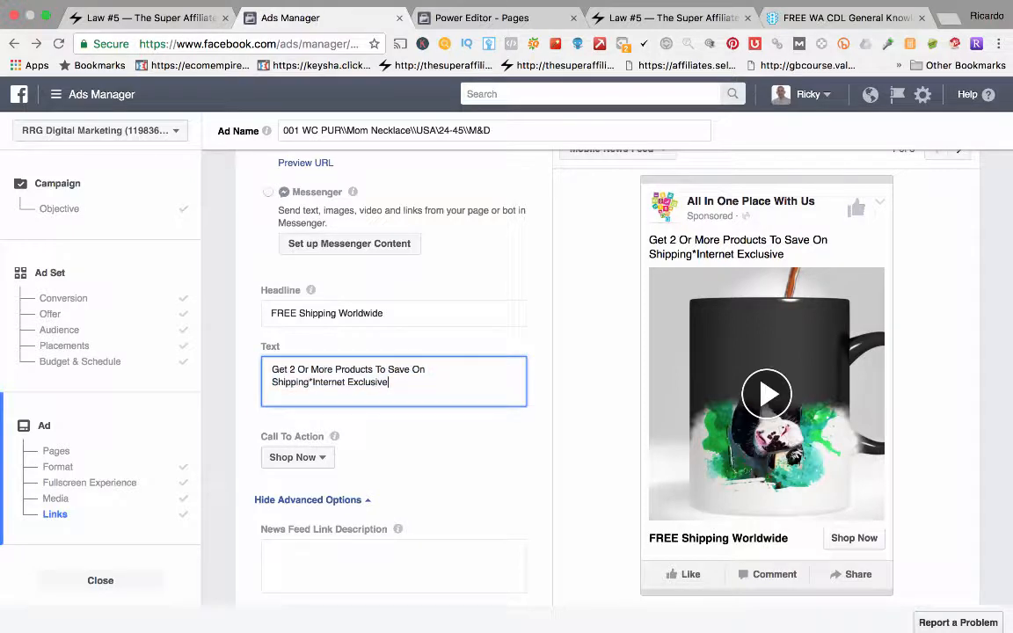
key(Return)
text(Link)
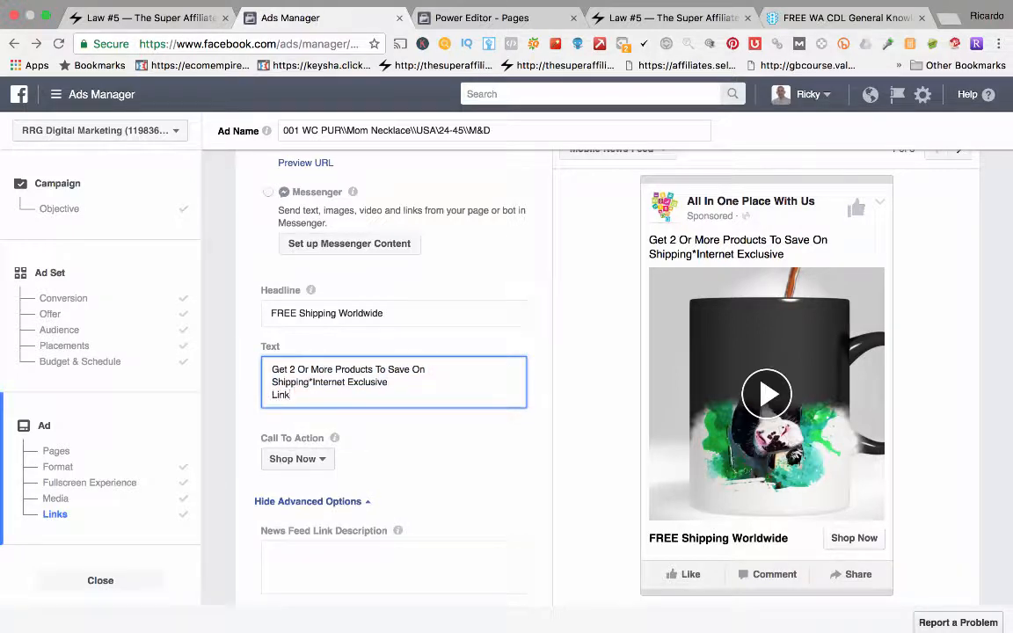
text( Here:)
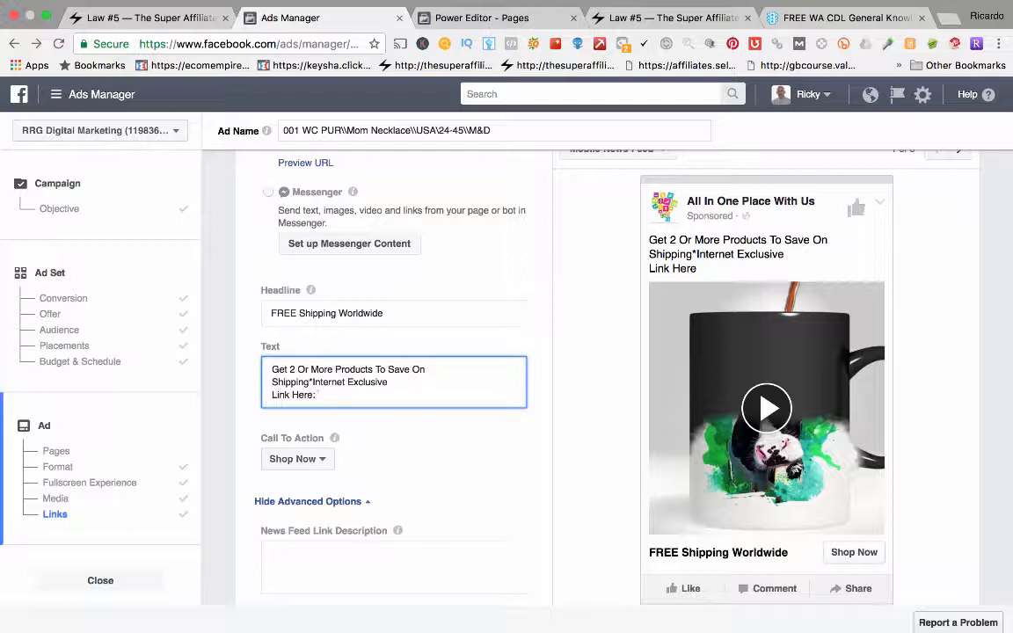
Step: Copy the destination website URL into the ad text on the line directly below "Link Here:"
scroll(396, 351, up, 2)
triple_click(395, 272)
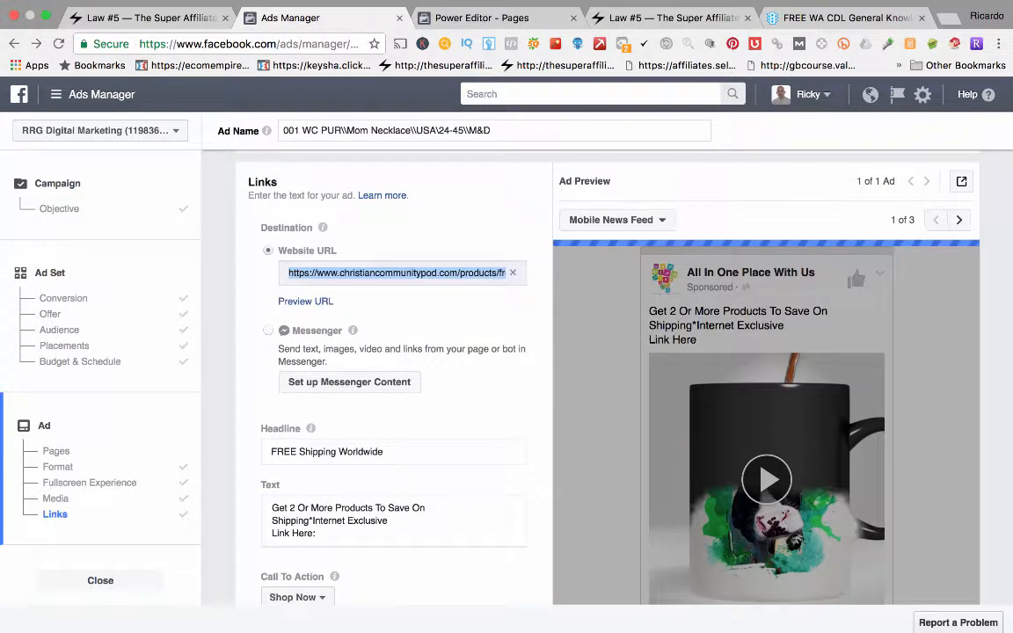
scroll(394, 440, down, 1)
click(318, 489)
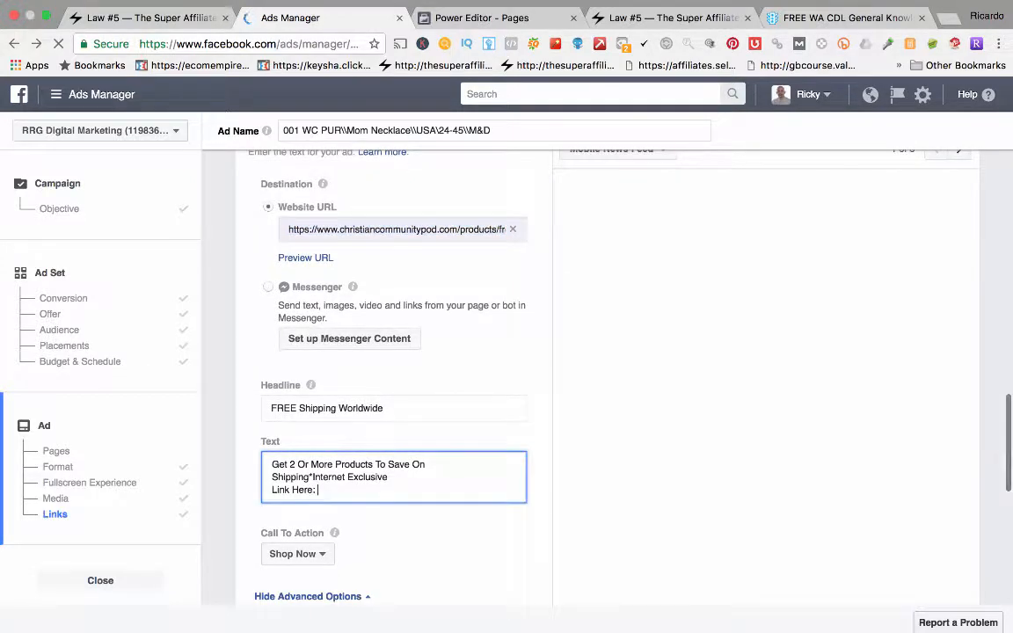
key(Return)
key(Return)
text(https://www.christiancommunitypod.com/products/free-vintage-leather-star-love-jesus-bracelet-just-pay-shipping)
key(Return)
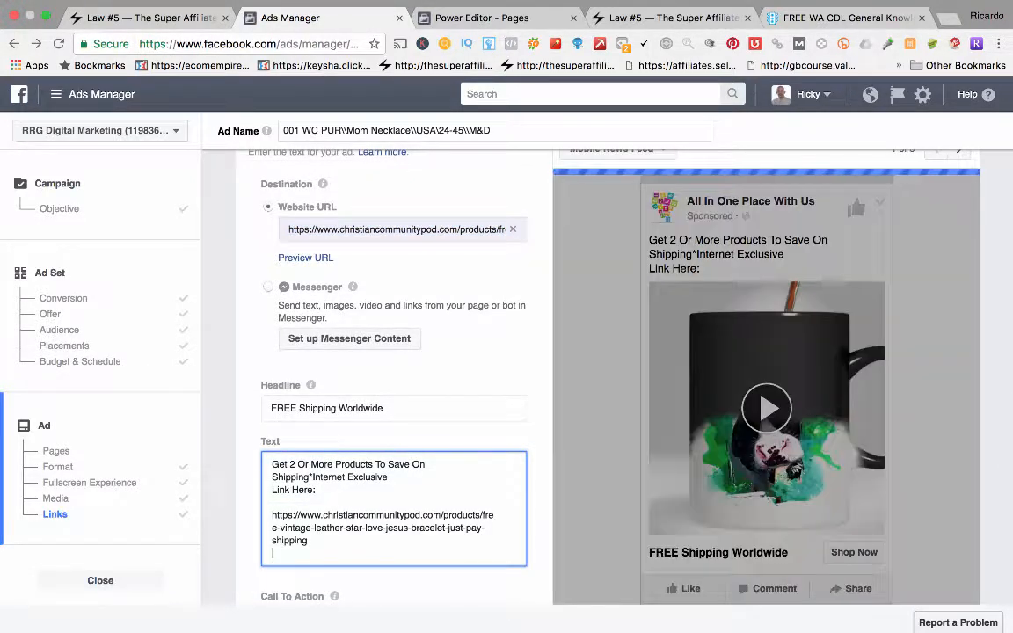
click(273, 515)
key(BackSpace)
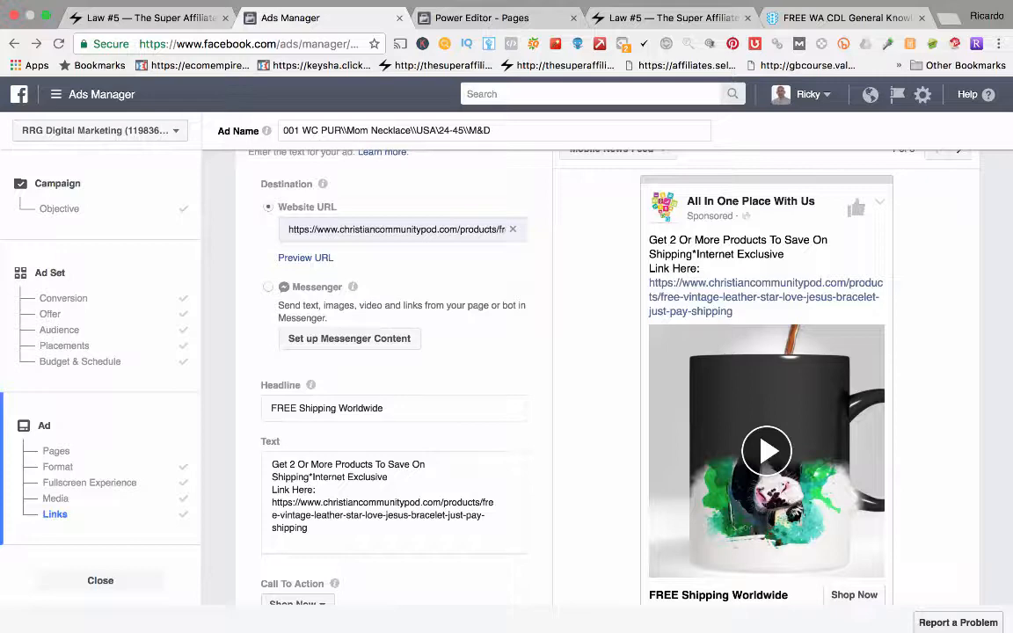
scroll(394, 378, down, 2)
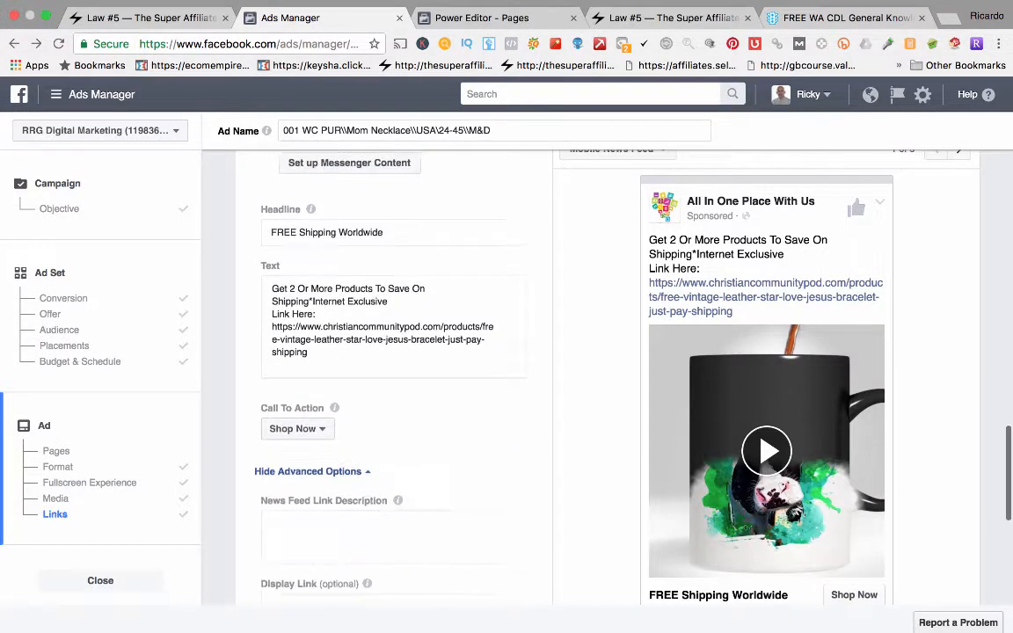
scroll(394, 378, up, 3)
scroll(394, 378, up, 1)
scroll(393, 378, down, 4)
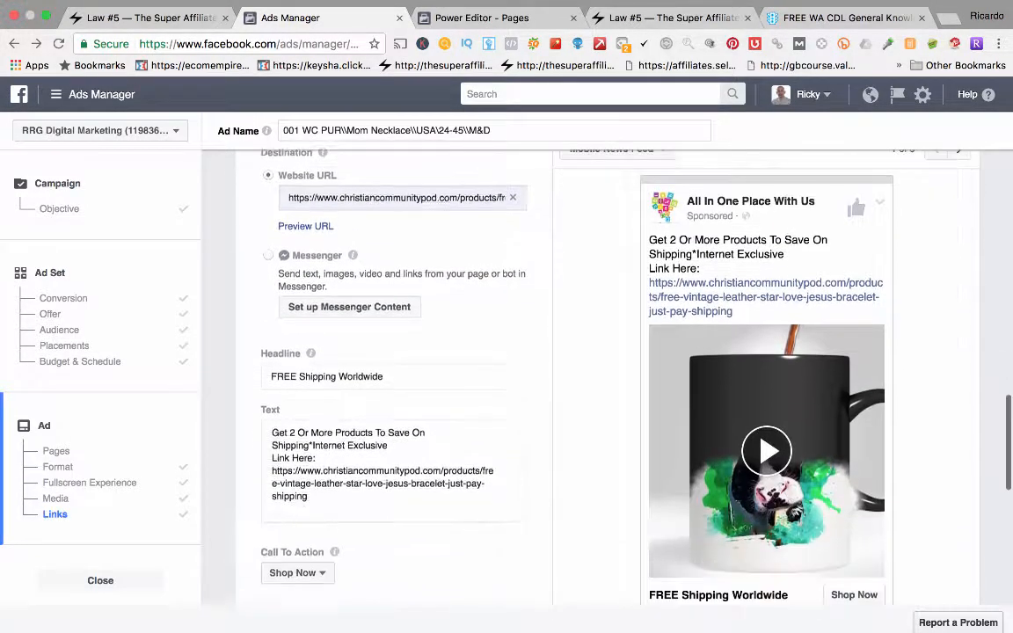
scroll(394, 378, down, 5)
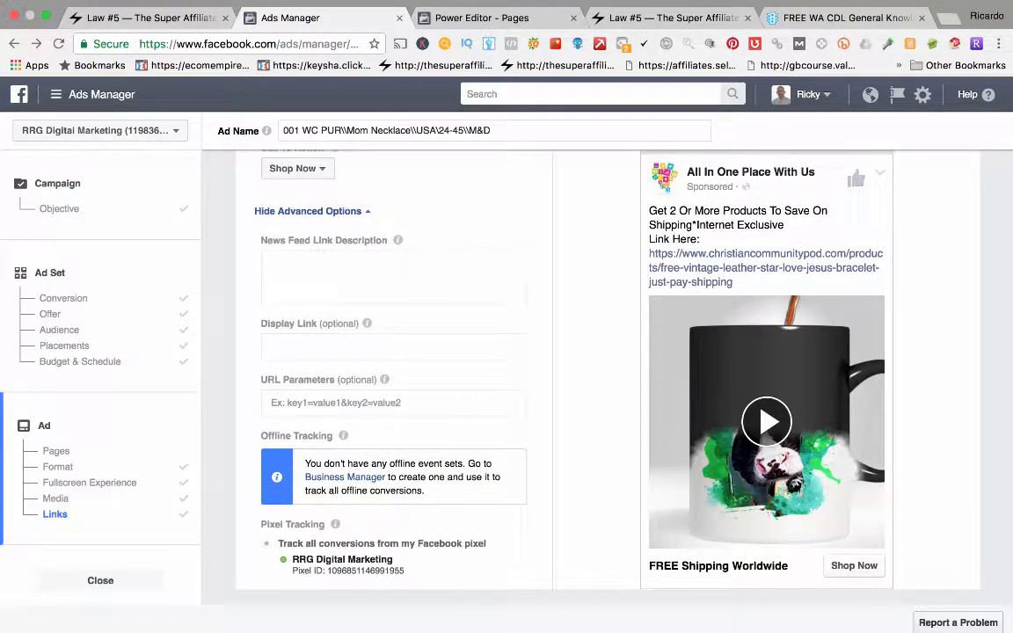
click(272, 345)
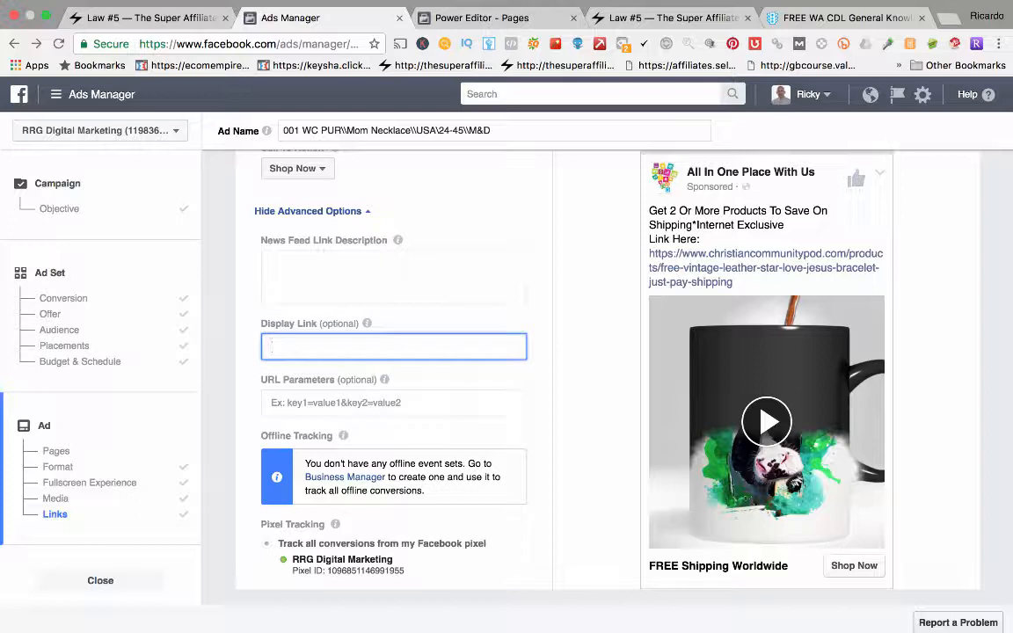
text(www.yoursite.com)
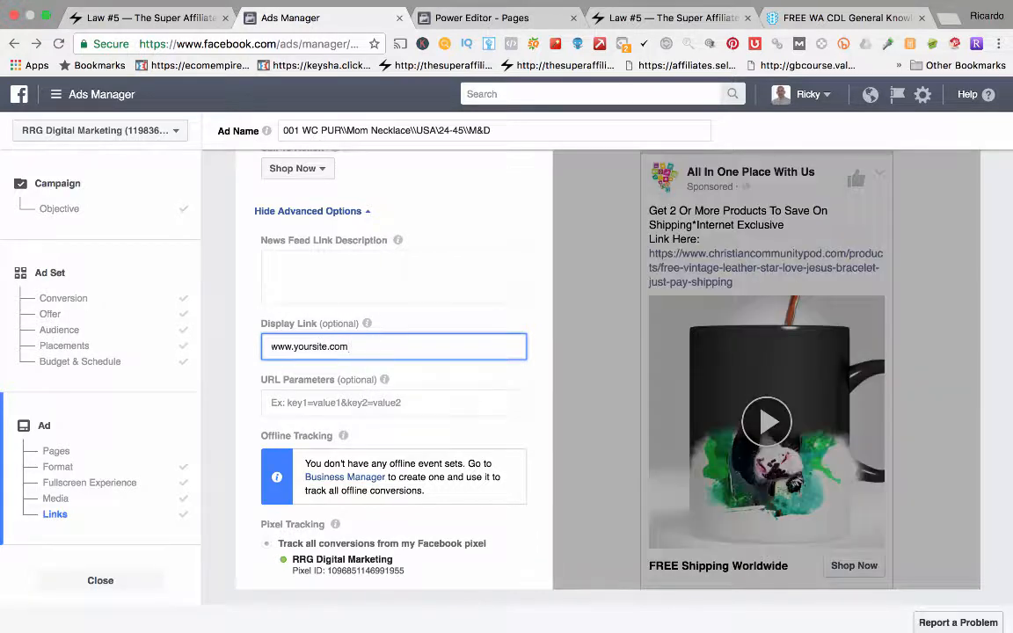
click(271, 403)
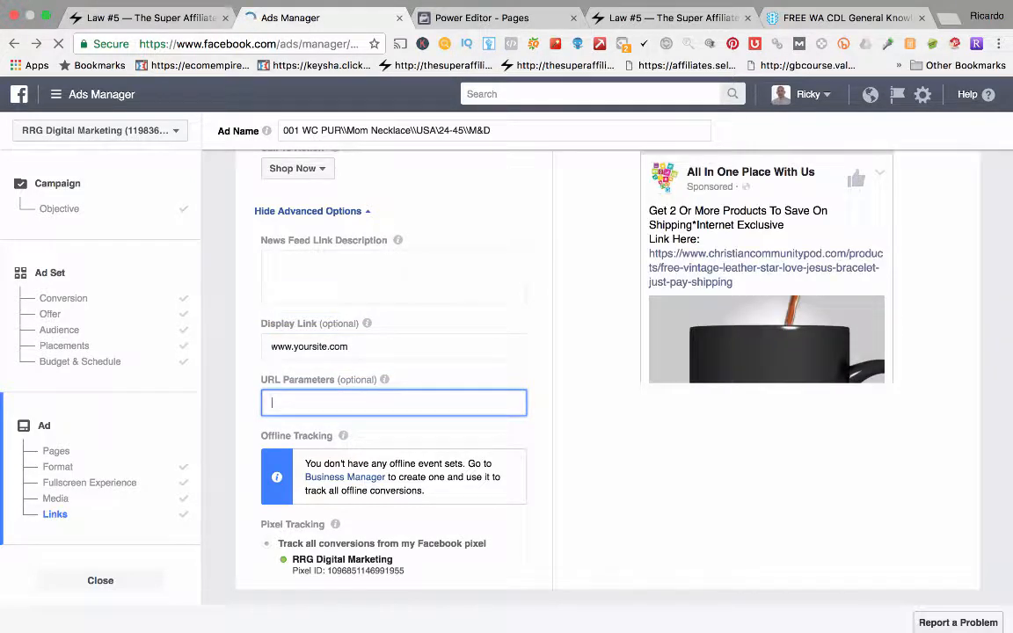
scroll(394, 378, up, 1)
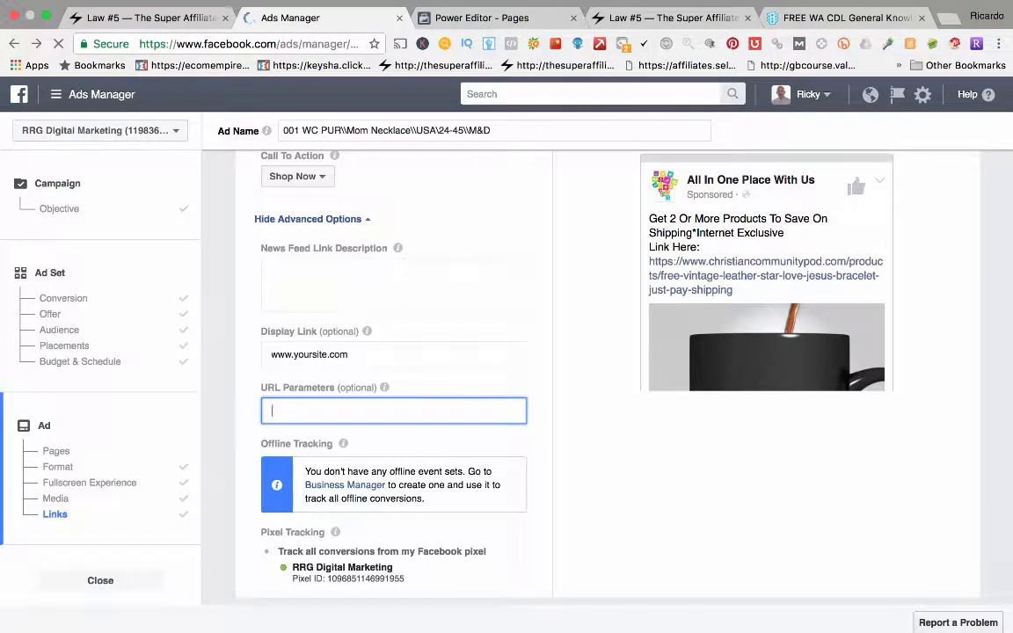
click(598, 475)
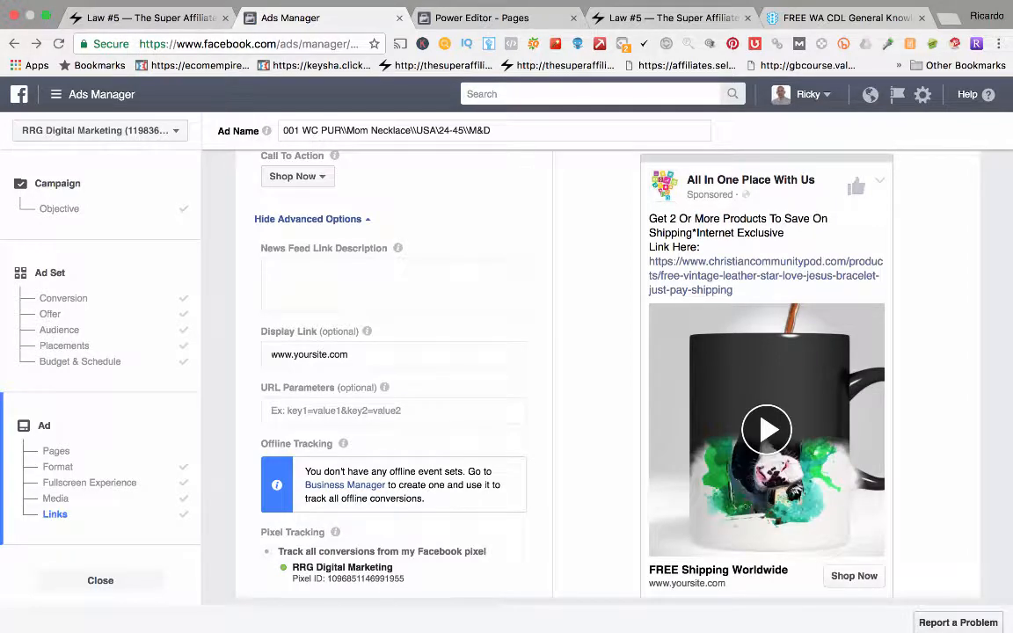
Step: Review the whole ad setup, from pixel tracking and links back up to the slideshow media, format and connected page
scroll(607, 369, down, 2)
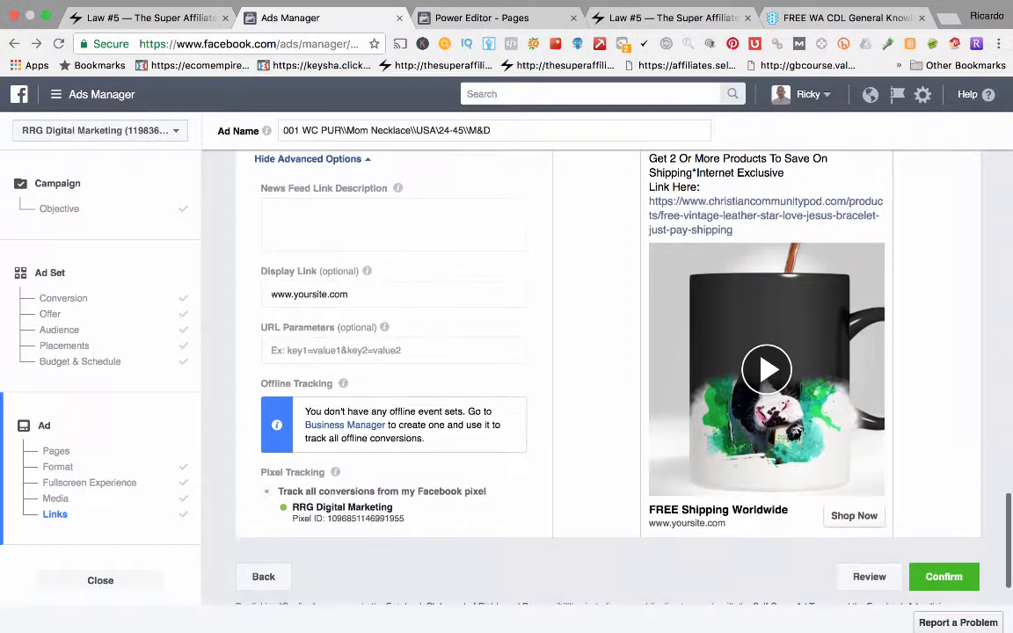
scroll(607, 369, up, 5)
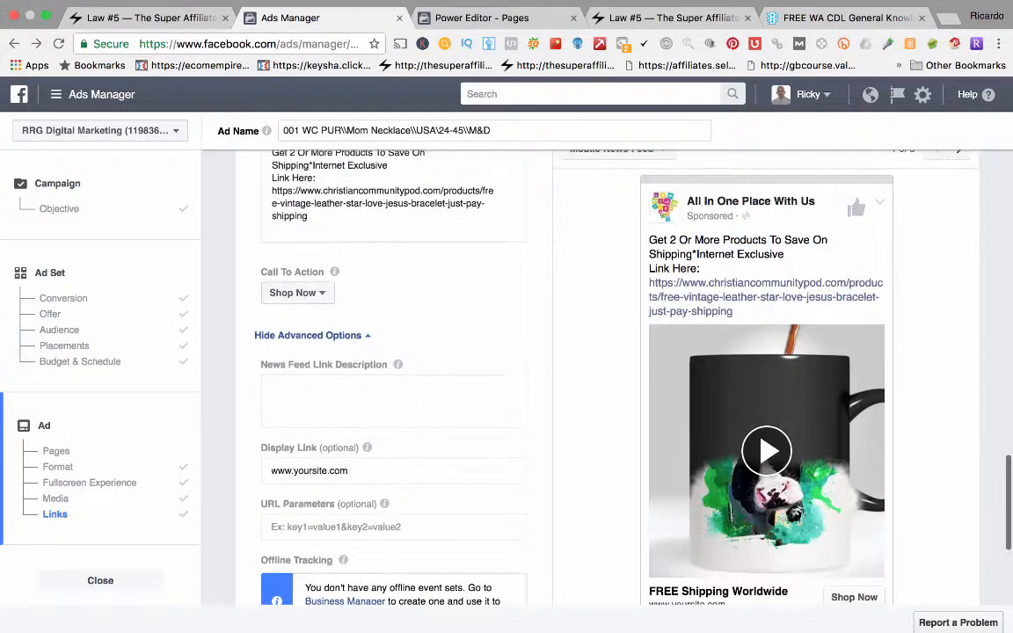
scroll(607, 369, up, 15)
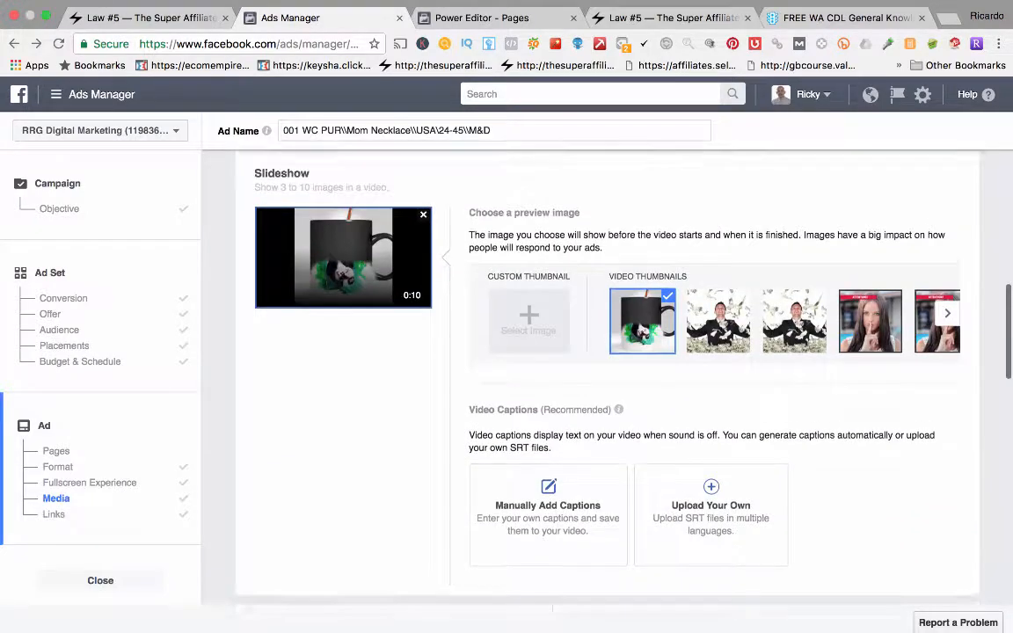
scroll(606, 369, down, 4)
scroll(606, 369, down, 15)
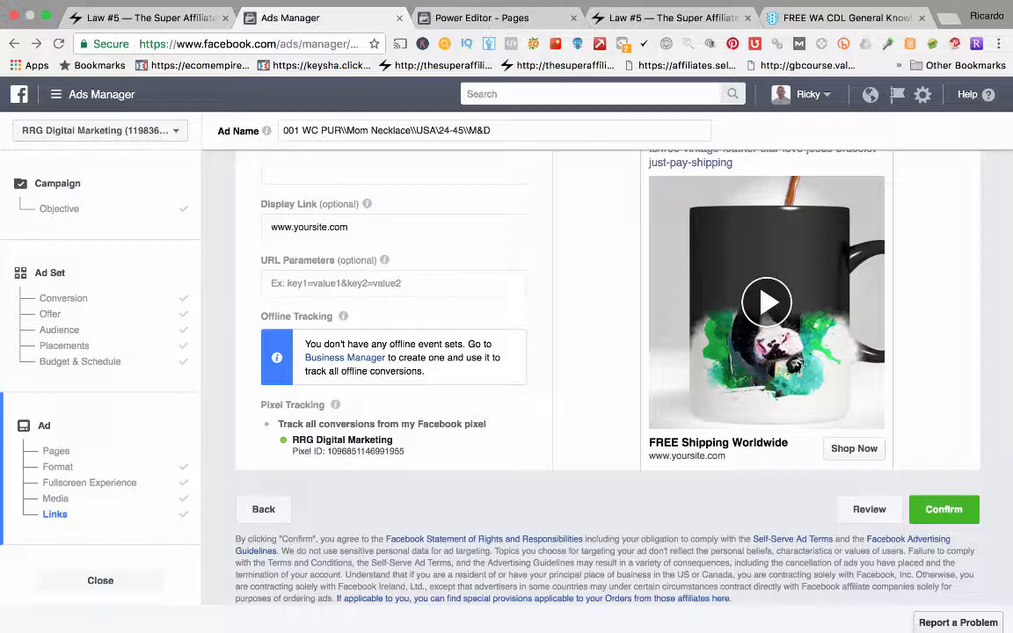
scroll(606, 369, up, 6)
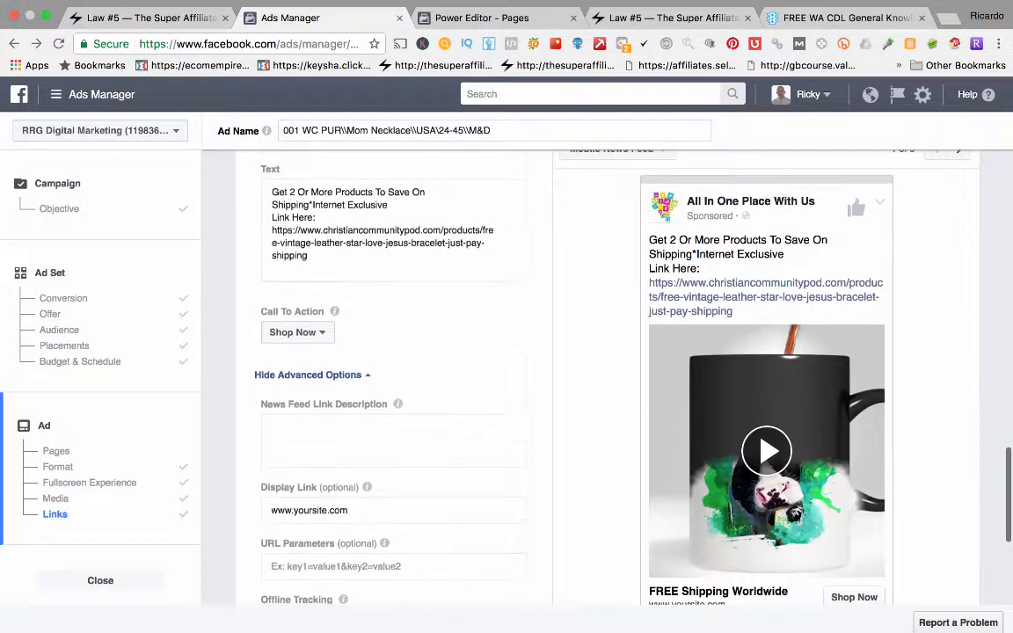
scroll(607, 369, up, 12)
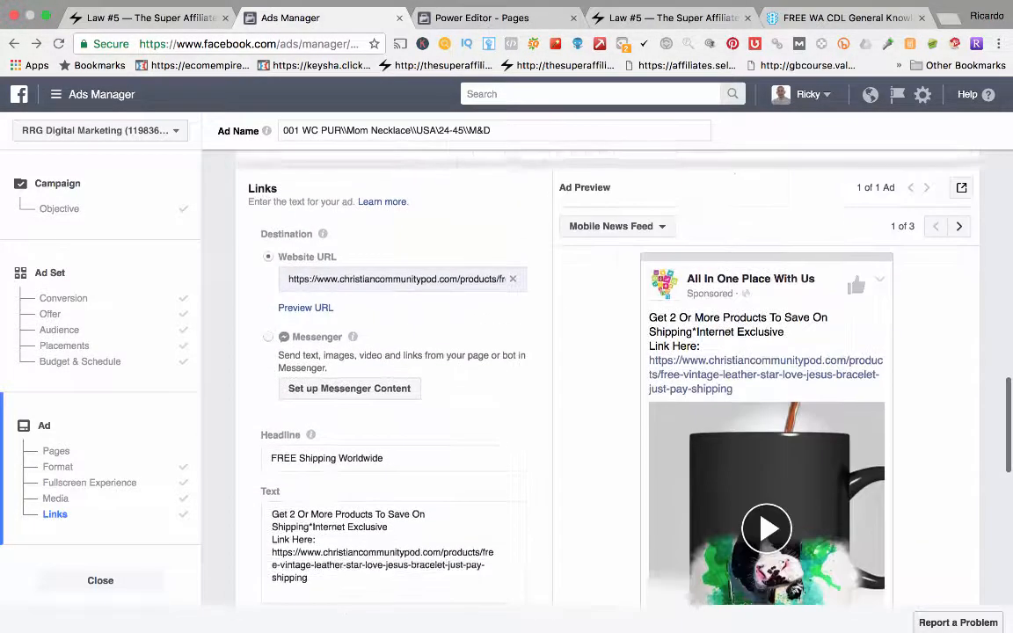
scroll(606, 369, up, 6)
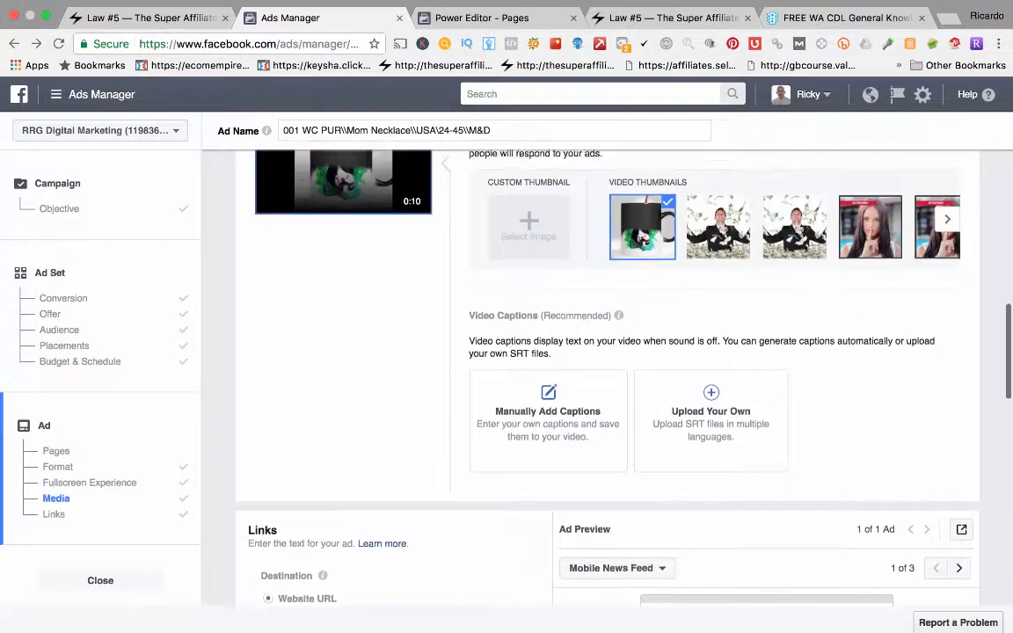
scroll(606, 369, up, 12)
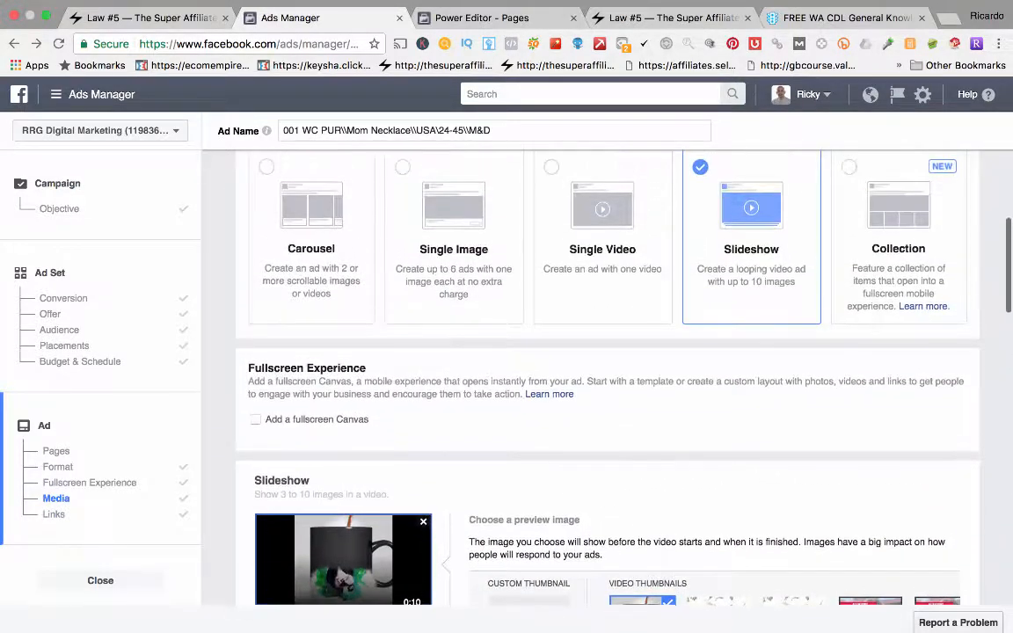
scroll(606, 369, up, 1)
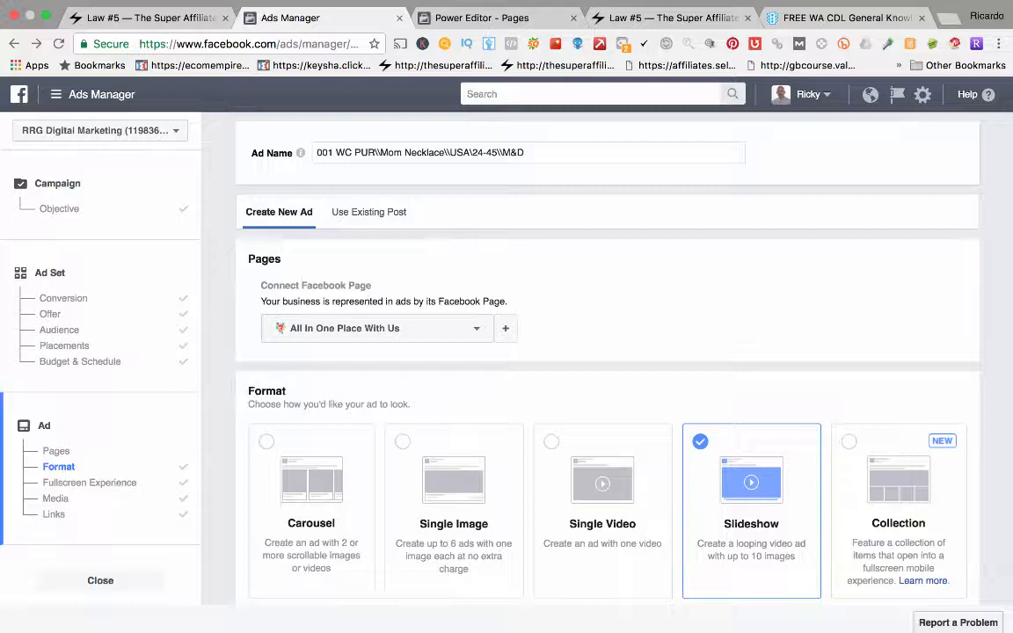
Step: Examine the slideshow's preview image and video caption options, along with the destination, headline and text in the Links section
scroll(607, 369, down, 12)
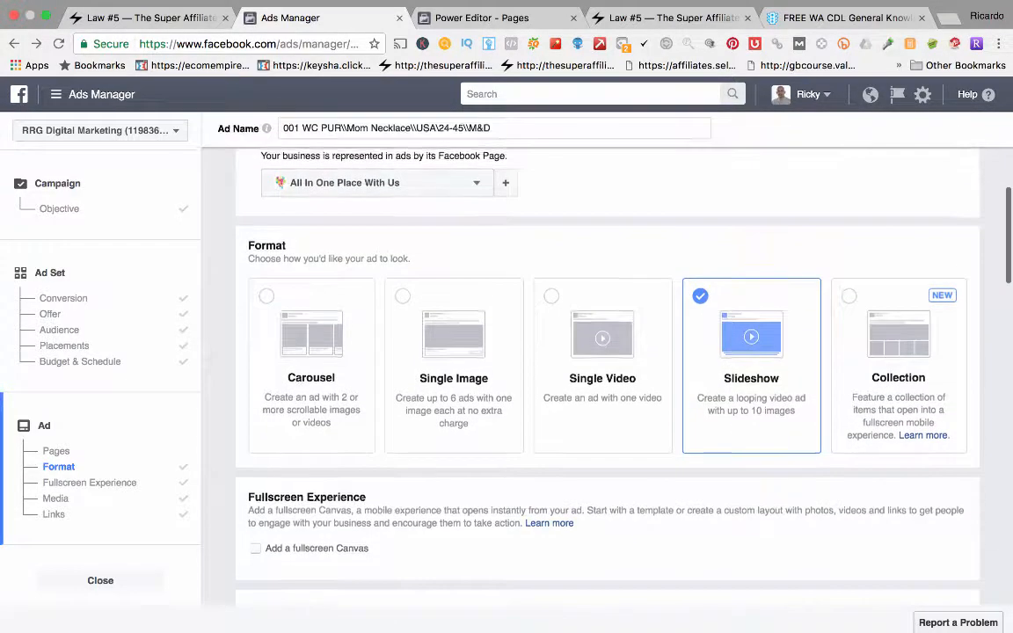
scroll(607, 369, down, 5)
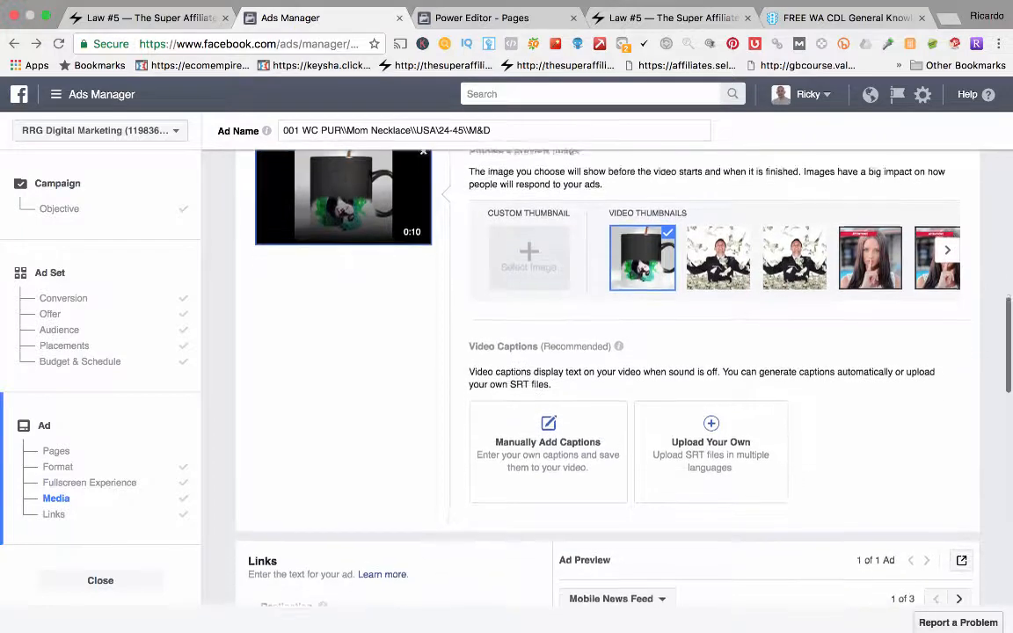
scroll(606, 369, down, 1)
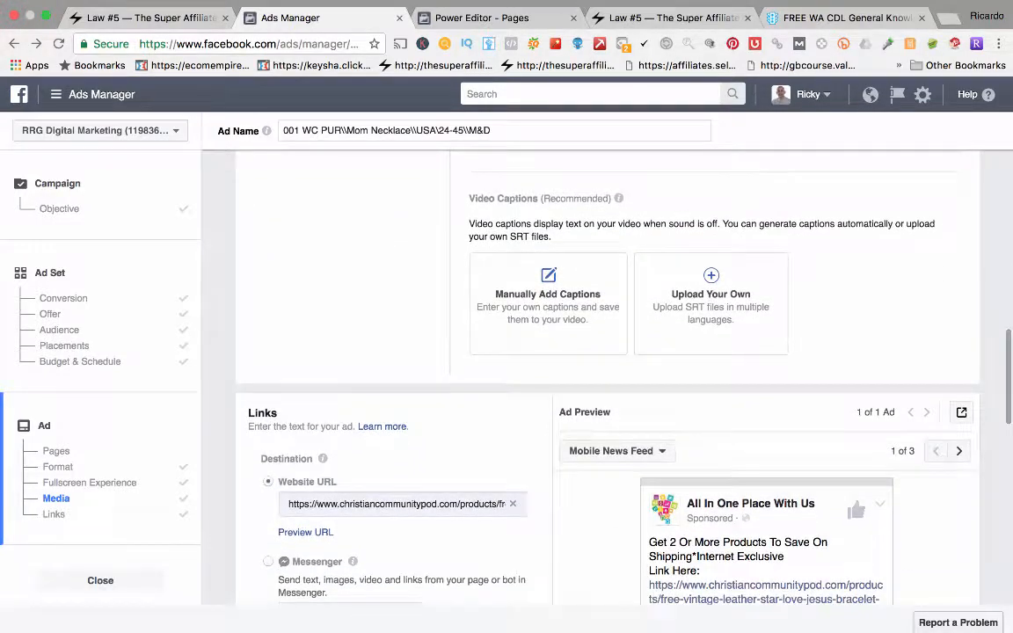
scroll(607, 369, down, 1)
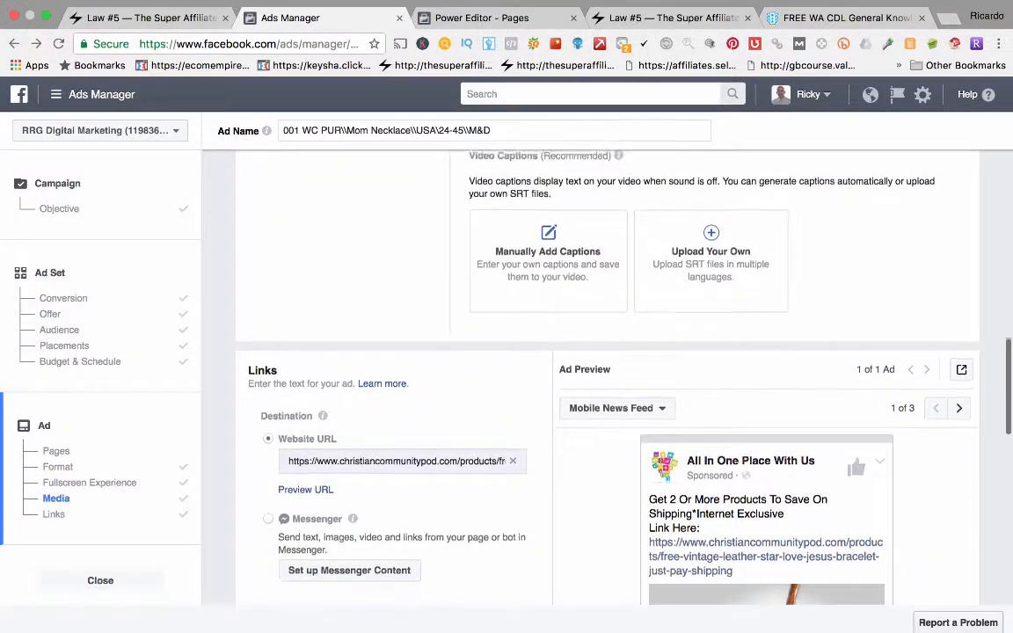
scroll(606, 369, up, 3)
scroll(548, 405, up, 2)
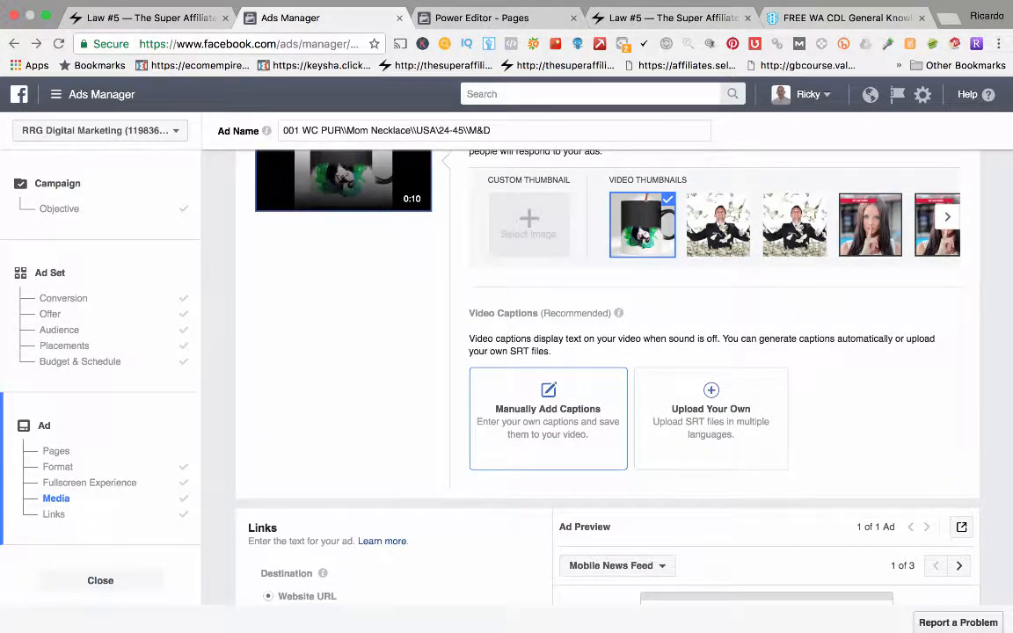
scroll(547, 404, up, 2)
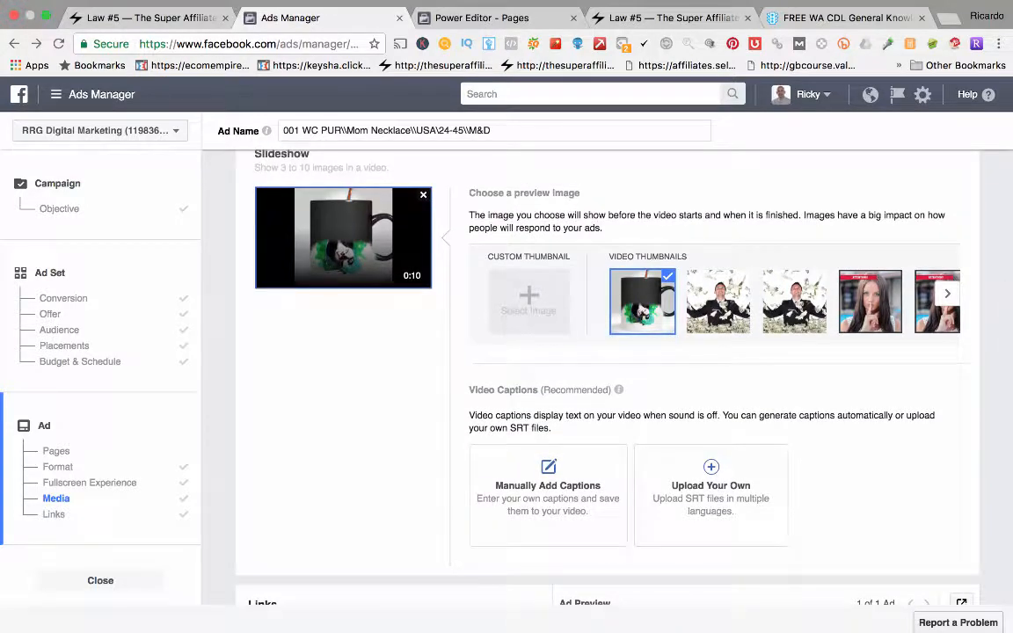
scroll(547, 439, down, 2)
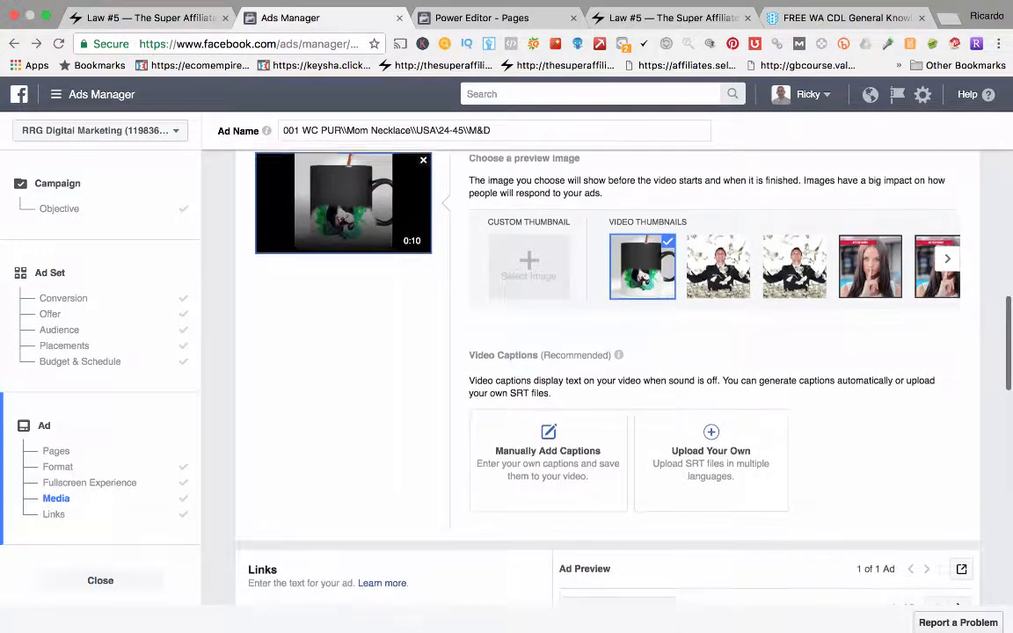
scroll(547, 440, down, 3)
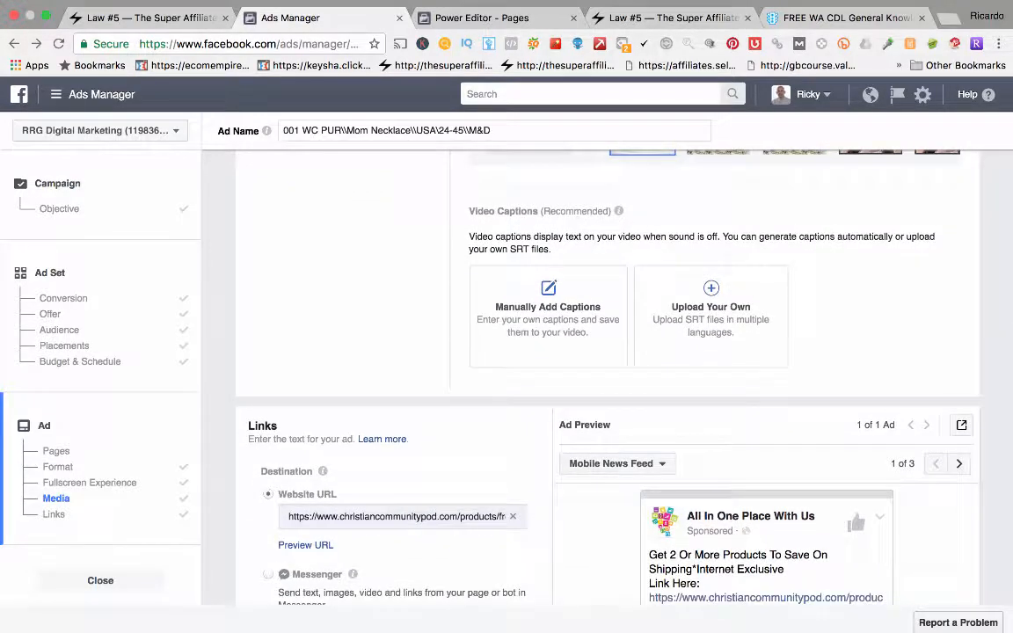
scroll(548, 378, down, 4)
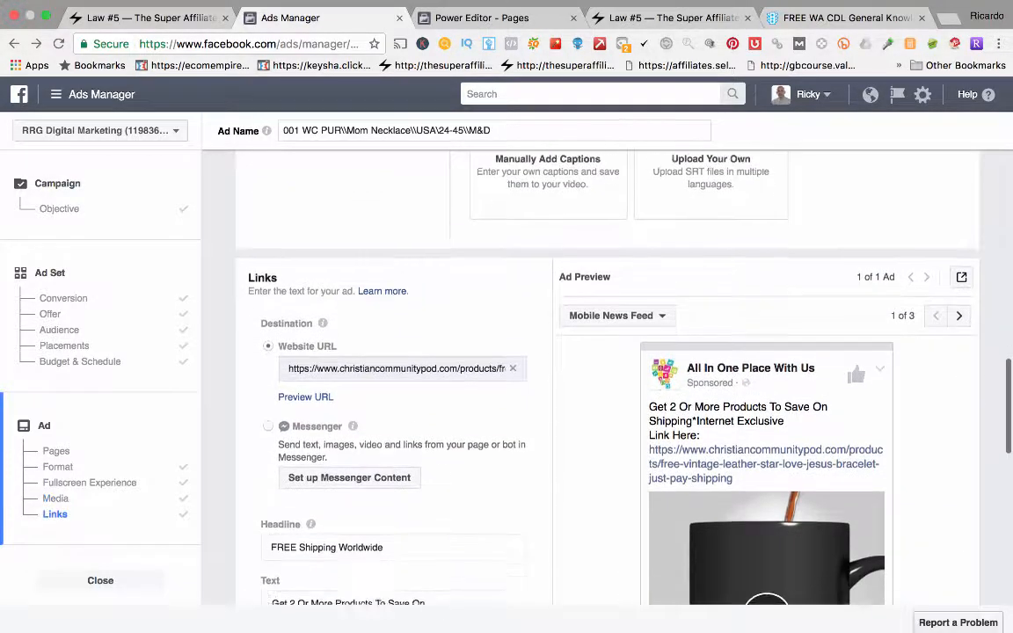
scroll(765, 440, down, 1)
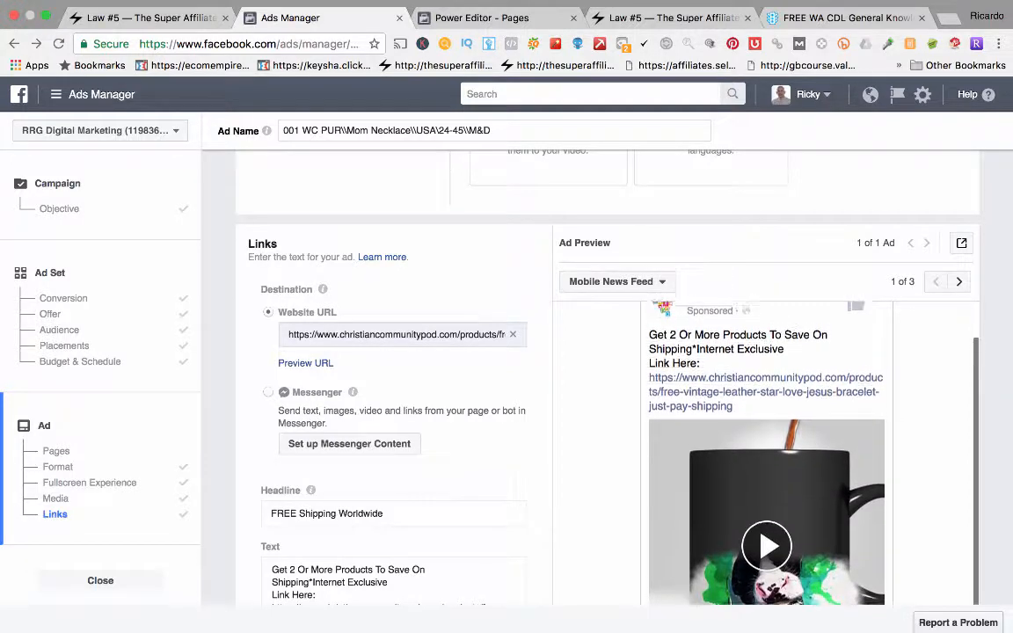
scroll(764, 440, up, 2)
scroll(547, 378, down, 3)
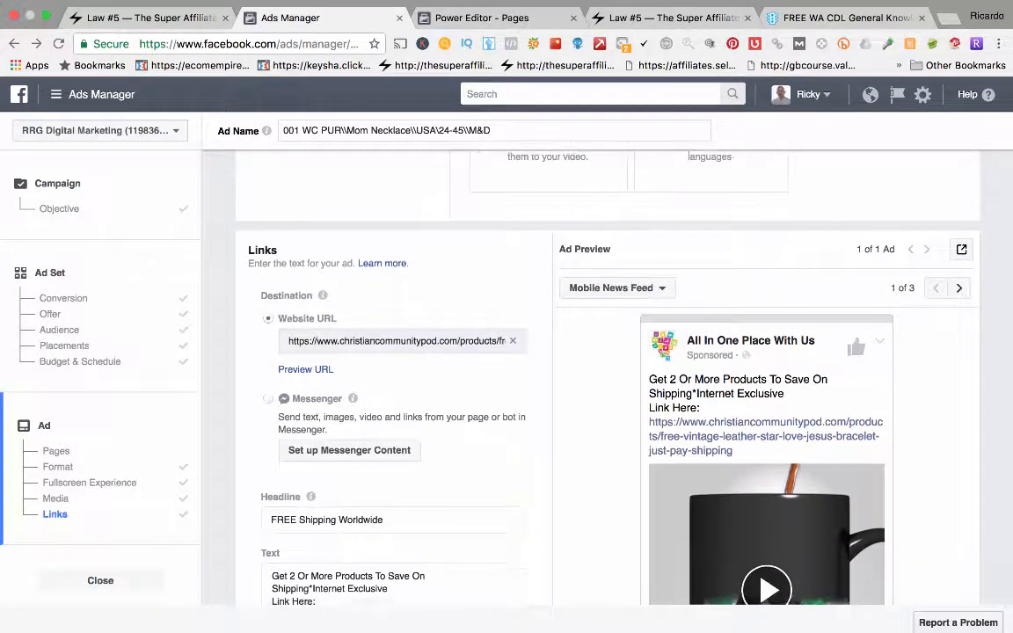
scroll(547, 378, up, 1)
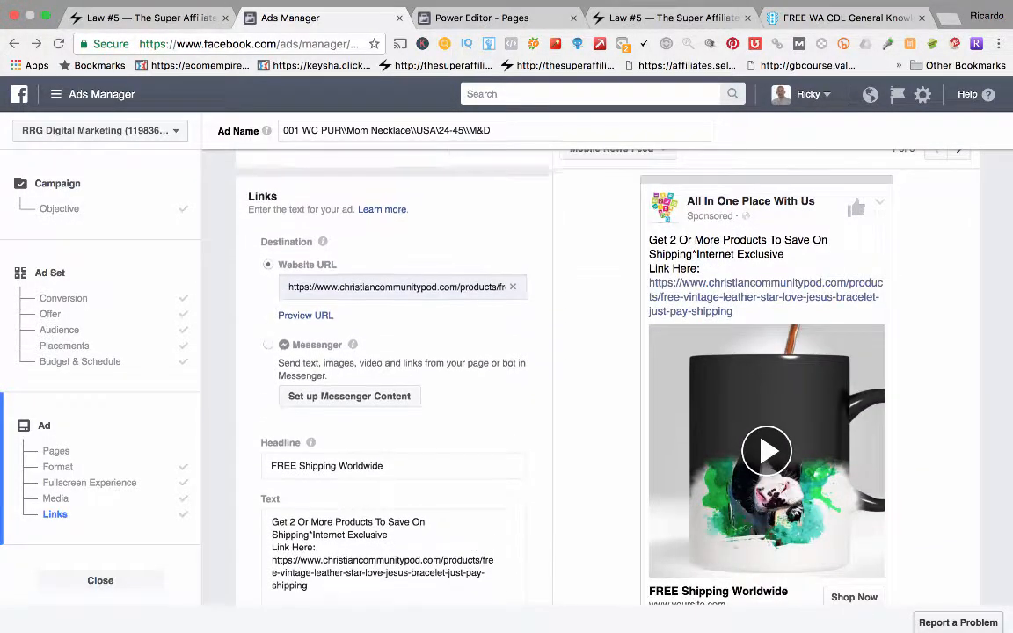
Step: Preview the ad as Feature Phone and Desktop News Feed, and return to the Mobile News Feed preview to check the full post
click(959, 239)
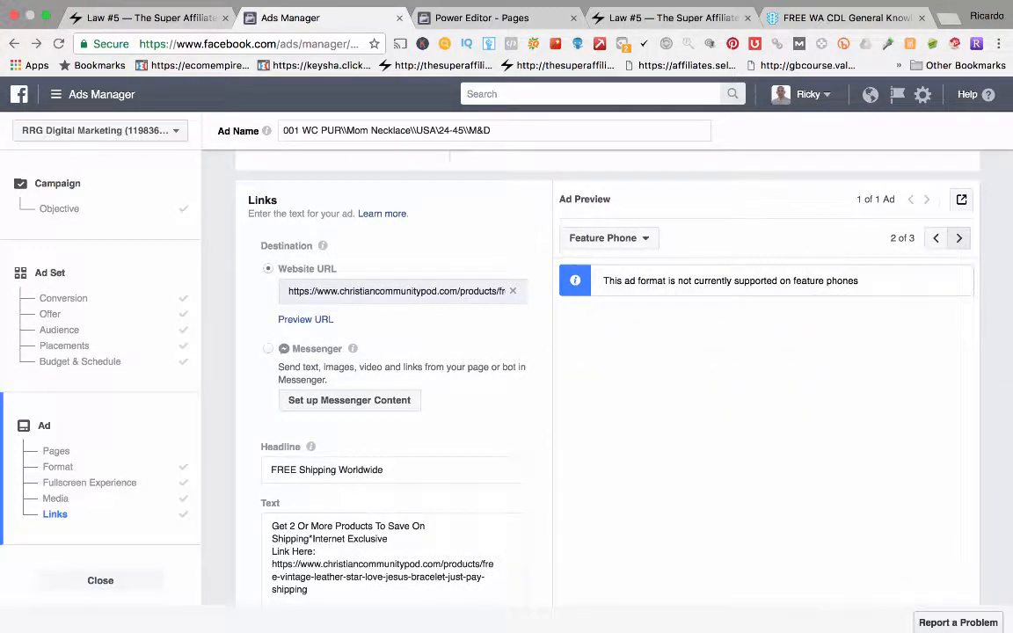
click(959, 238)
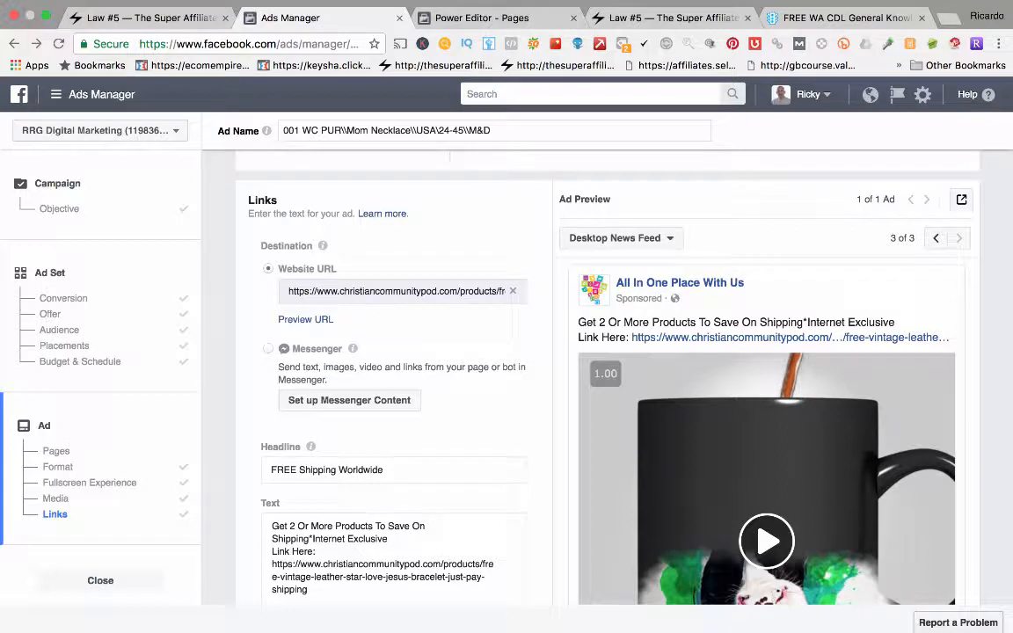
scroll(765, 431, down, 1)
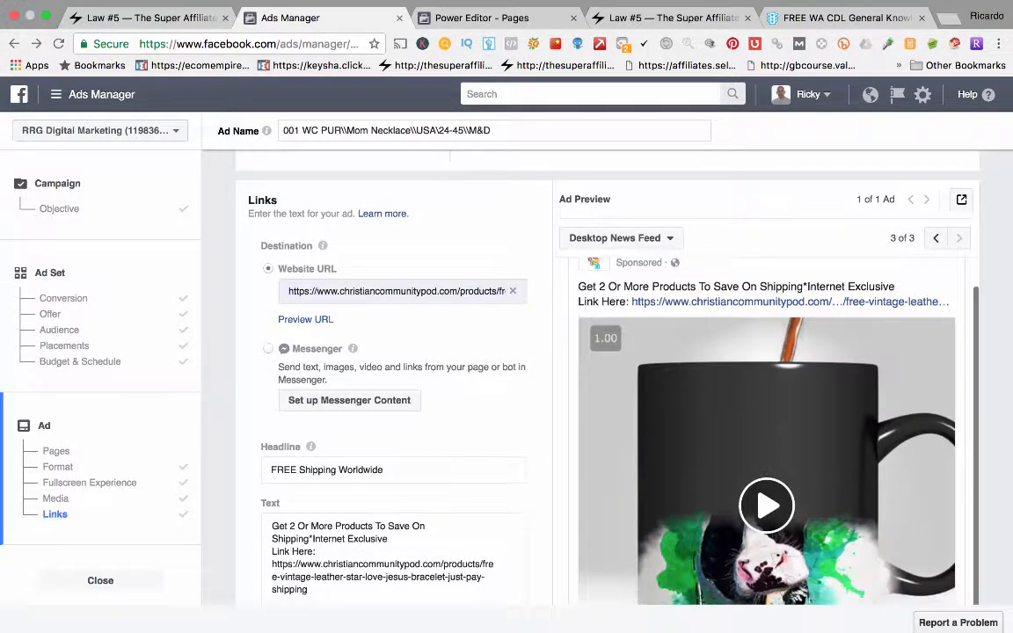
scroll(766, 430, up, 2)
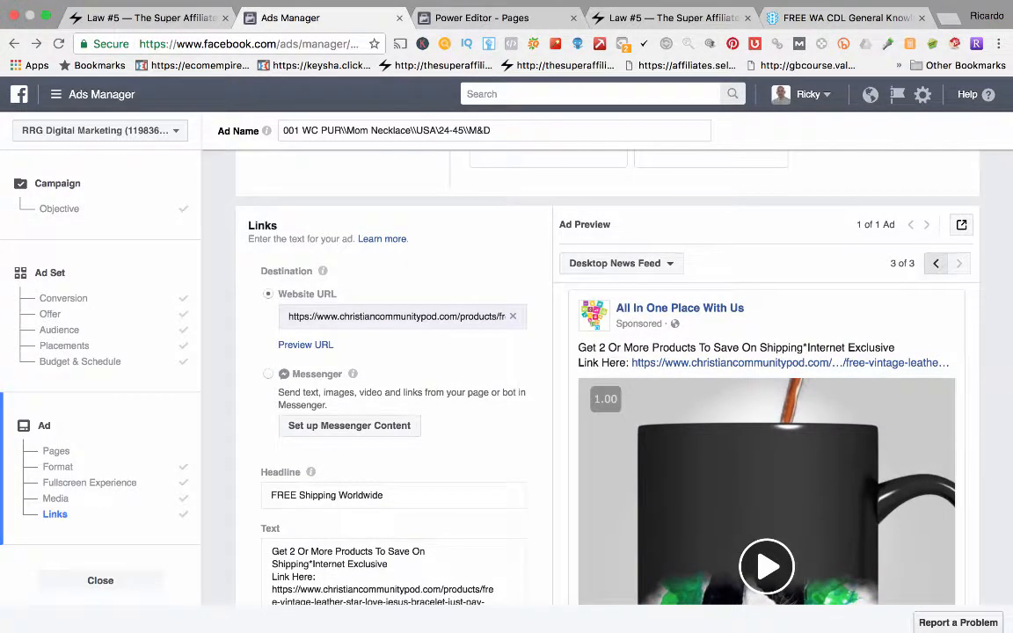
click(935, 263)
click(935, 264)
scroll(765, 431, down, 2)
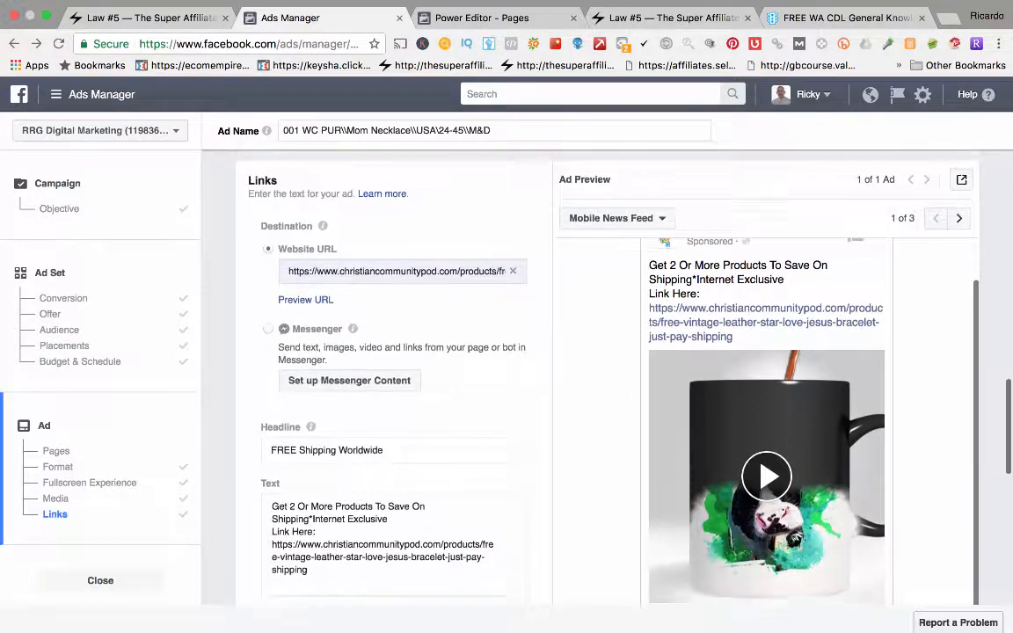
scroll(766, 431, down, 2)
scroll(766, 430, up, 1)
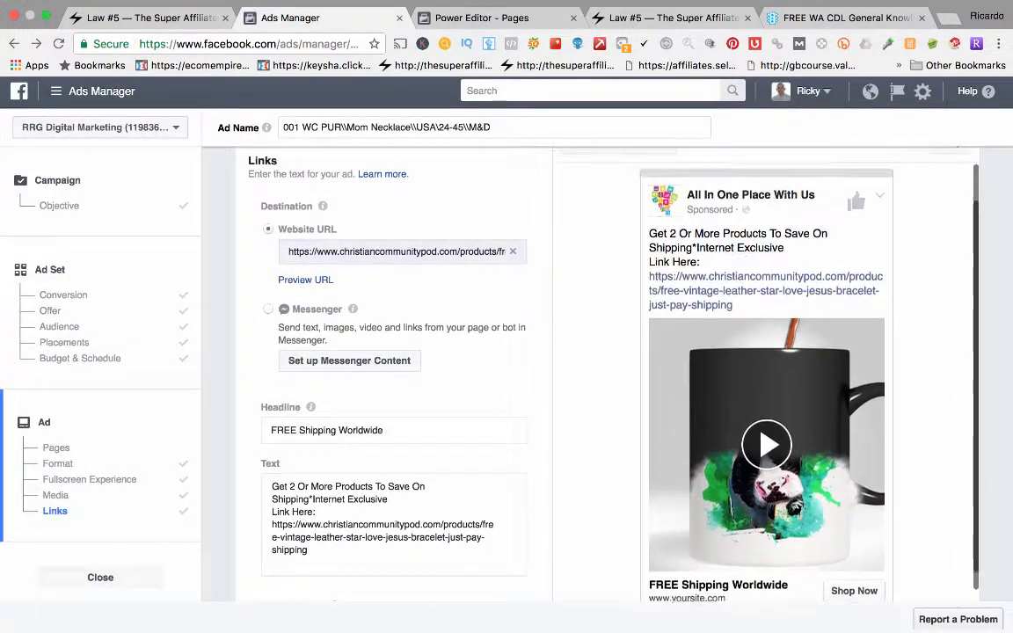
scroll(765, 431, down, 2)
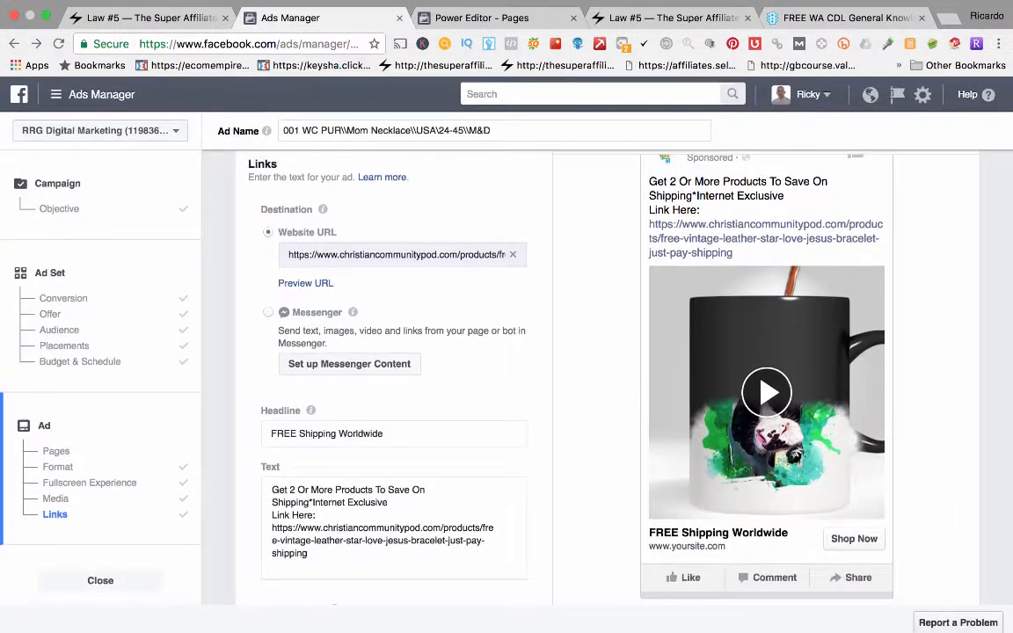
scroll(766, 431, up, 15)
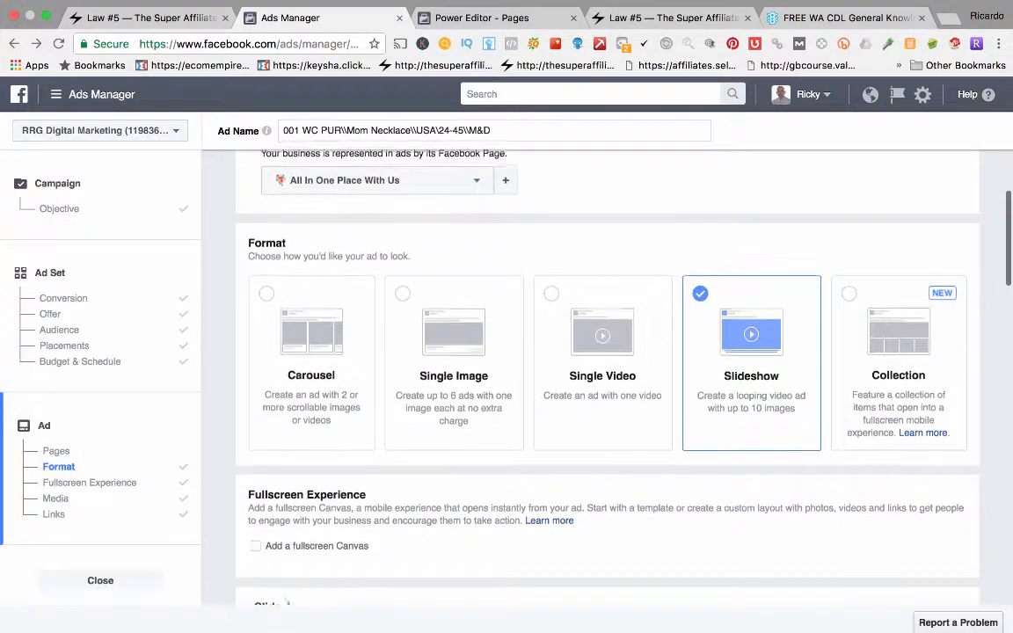
scroll(606, 378, down, 1)
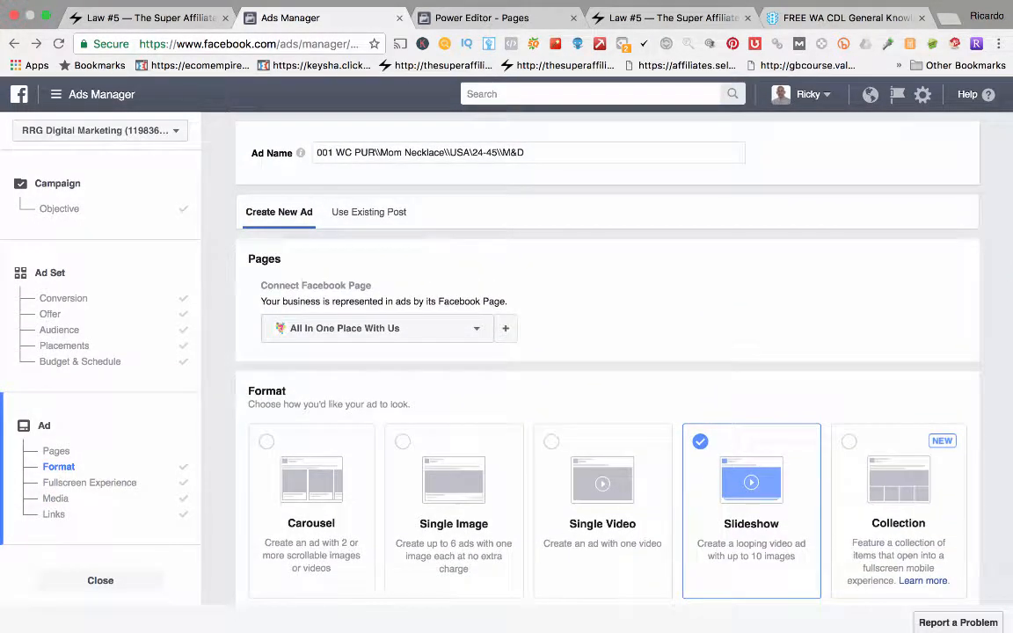
scroll(606, 378, down, 3)
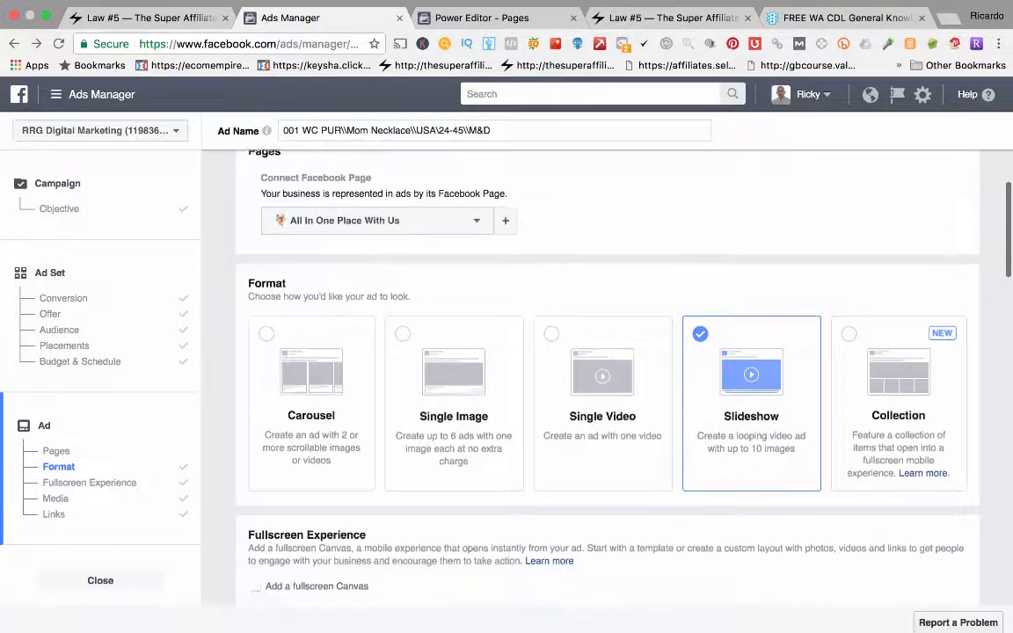
scroll(606, 378, down, 4)
scroll(606, 377, up, 3)
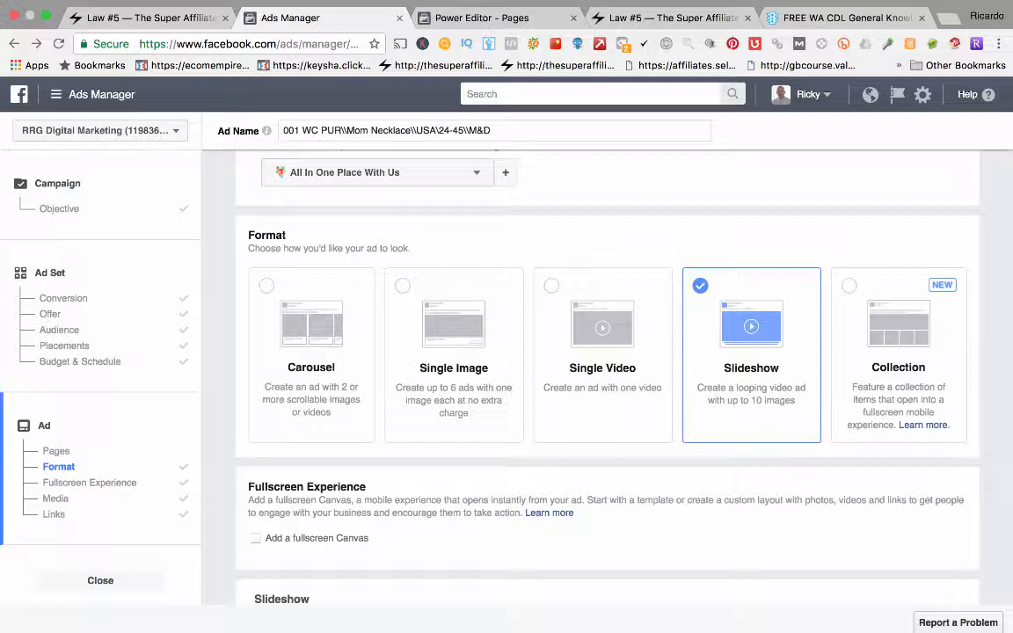
Step: Review the ad set's audience, including age, gender, detailed targeting and connections, along with the edited placements
click(59, 330)
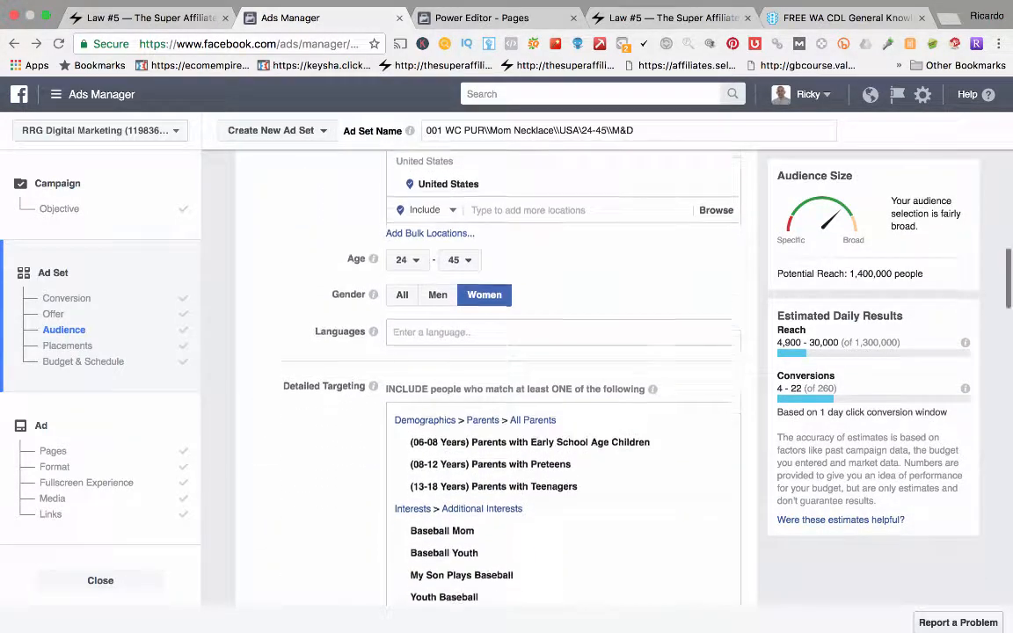
scroll(563, 378, down, 5)
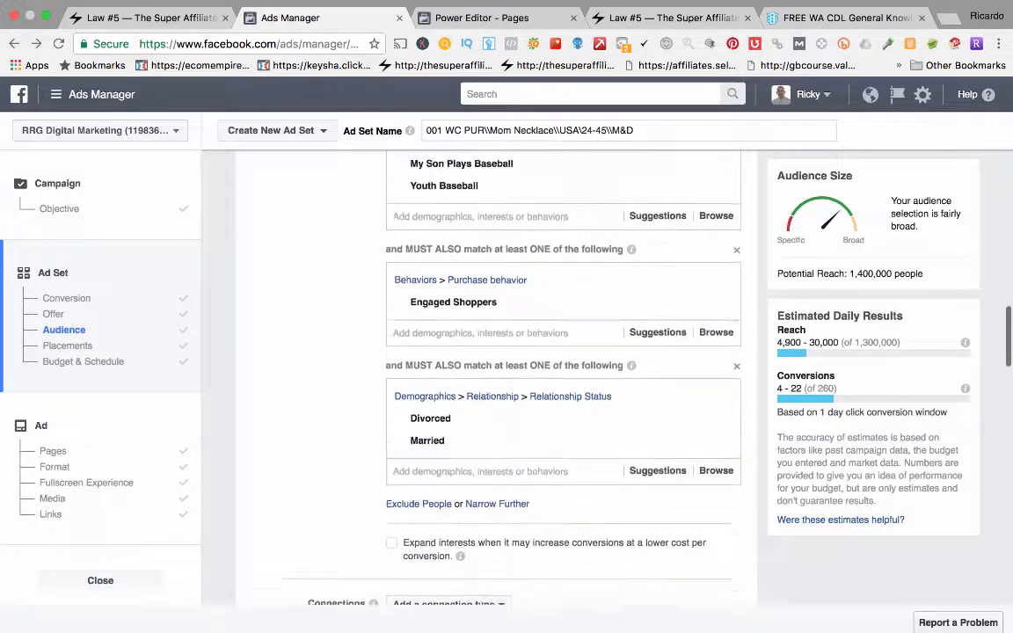
scroll(563, 378, down, 3)
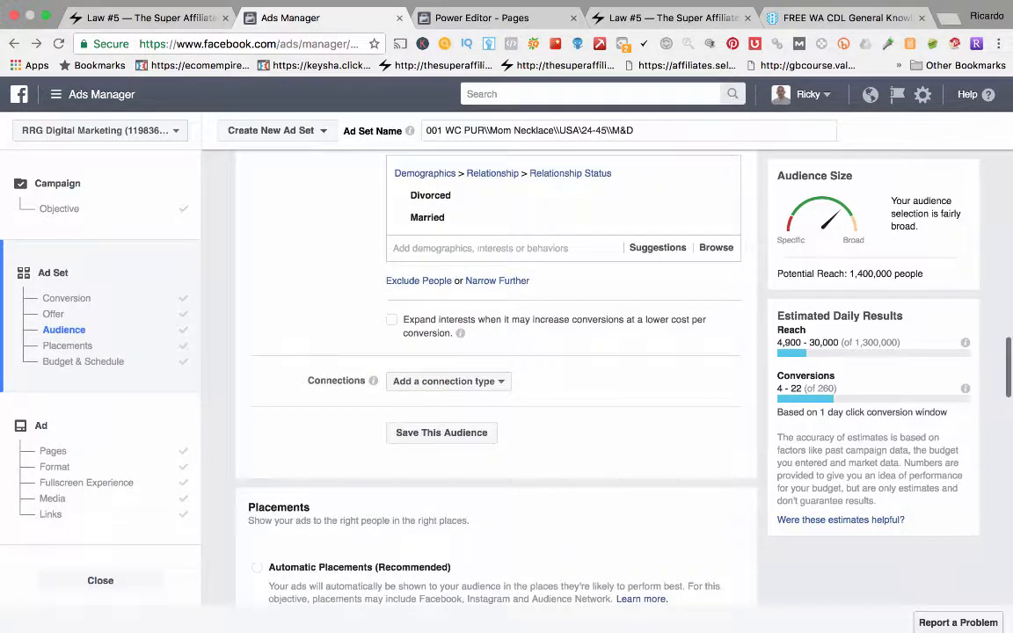
scroll(563, 378, down, 5)
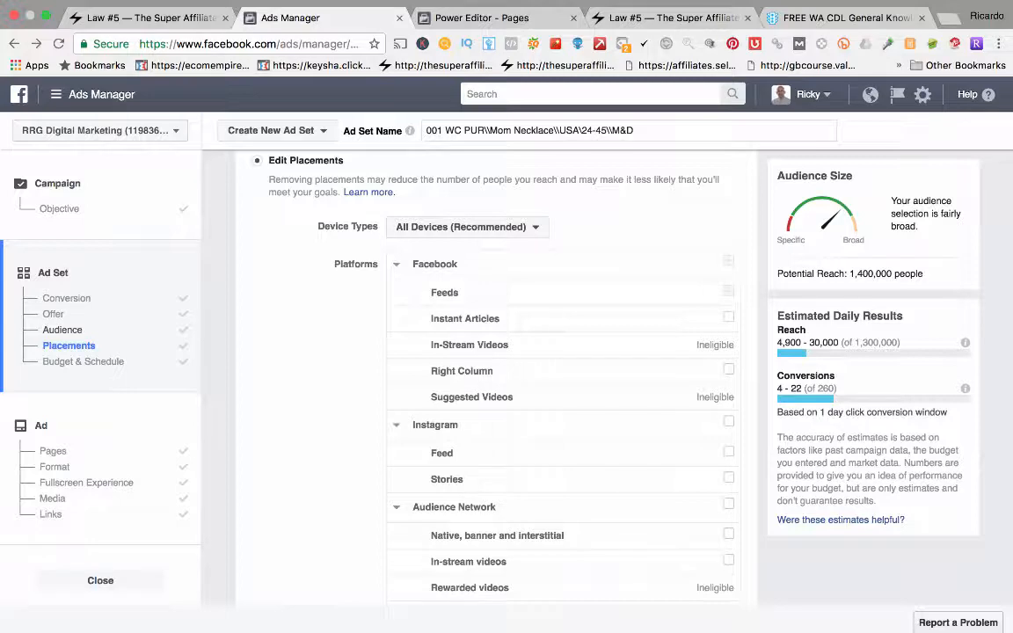
scroll(562, 378, up, 8)
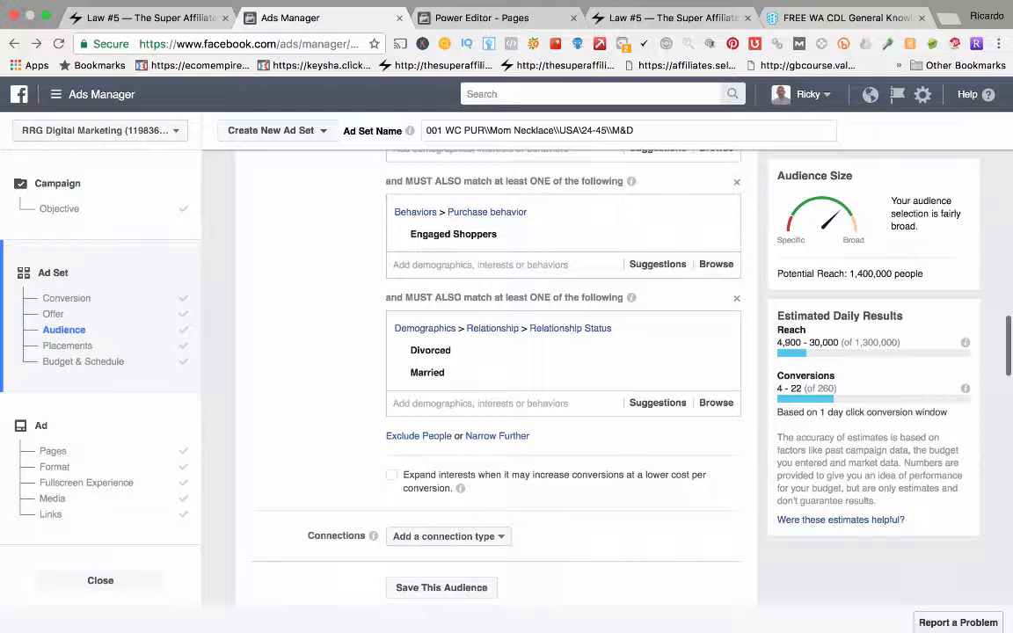
Step: Return to the ad's page settings and look over the format, slideshow media, destination, ad text and call to action
click(53, 451)
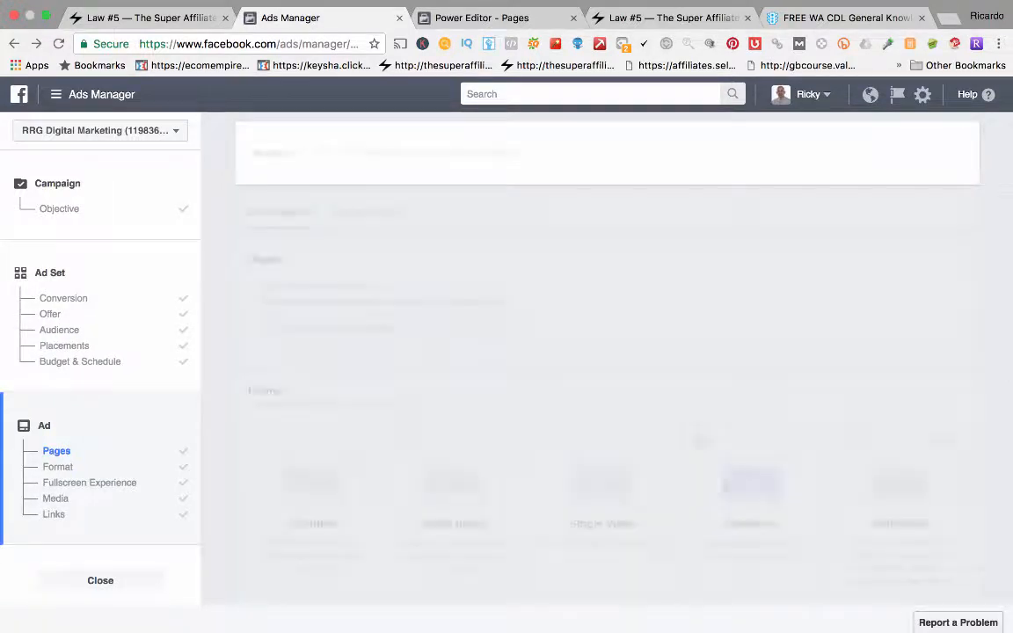
scroll(607, 360, down, 1)
scroll(607, 360, down, 10)
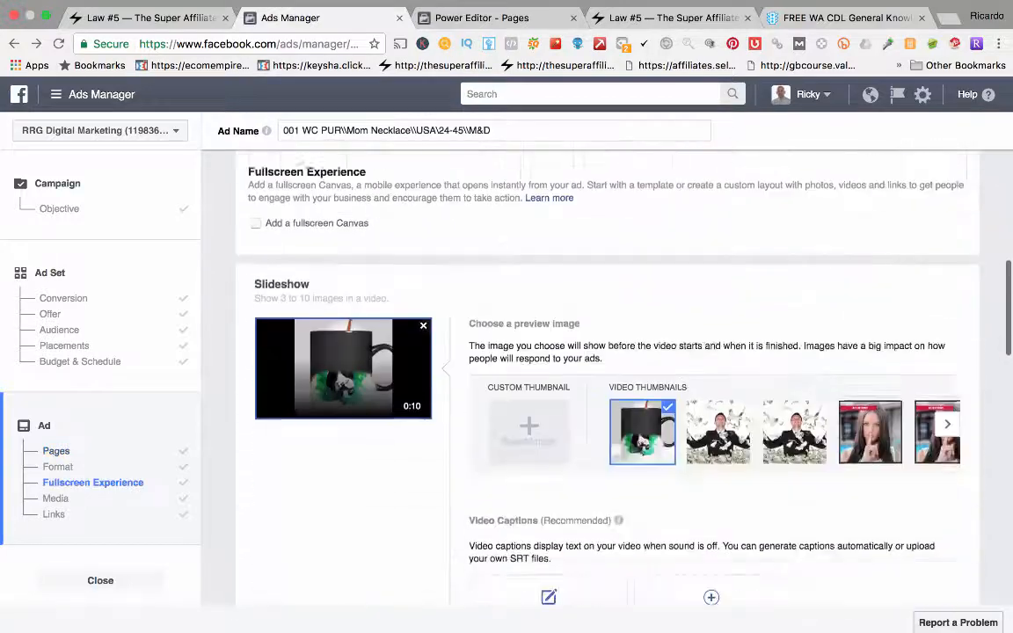
scroll(607, 361, down, 5)
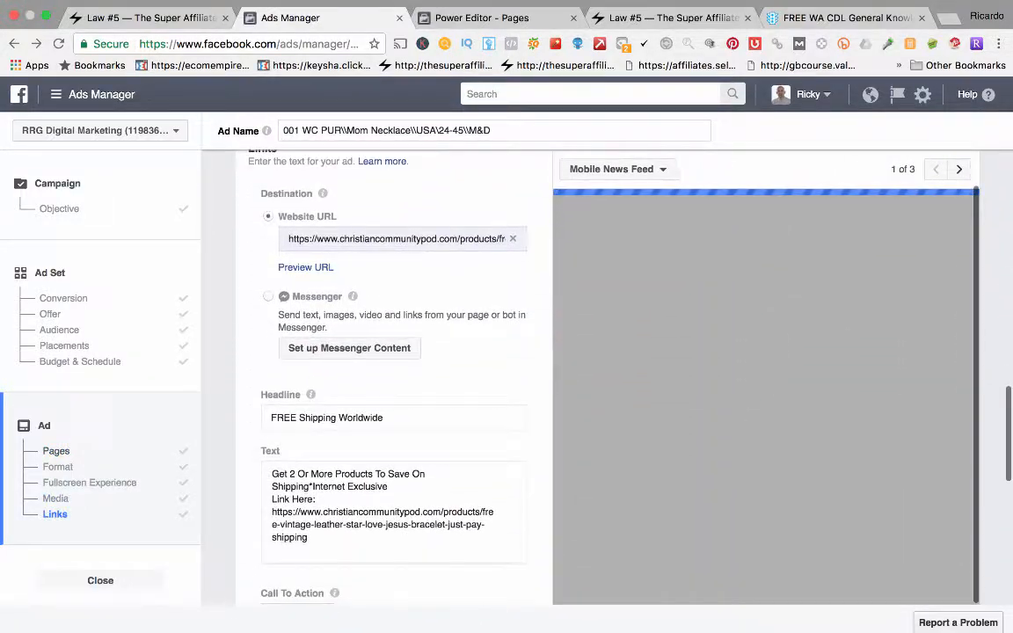
scroll(607, 361, down, 1)
scroll(607, 360, up, 10)
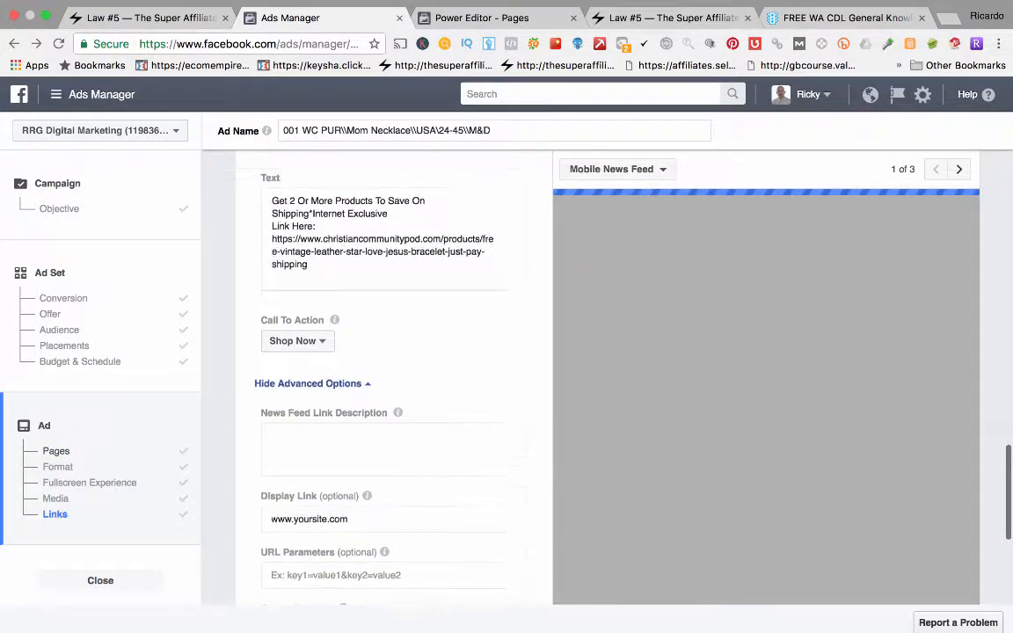
scroll(607, 360, down, 1)
scroll(606, 361, up, 5)
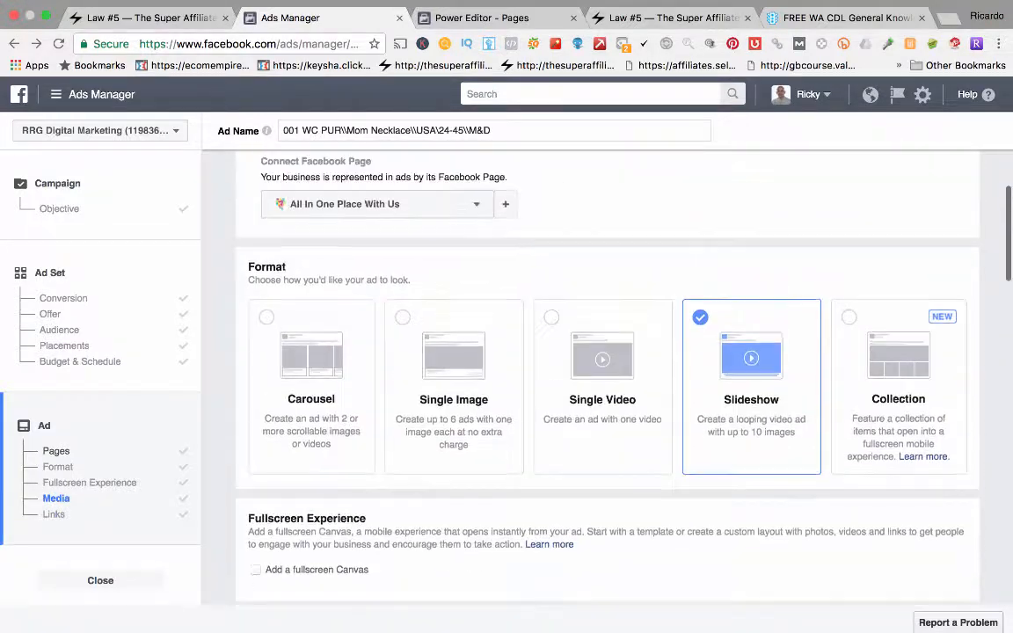
scroll(606, 360, up, 3)
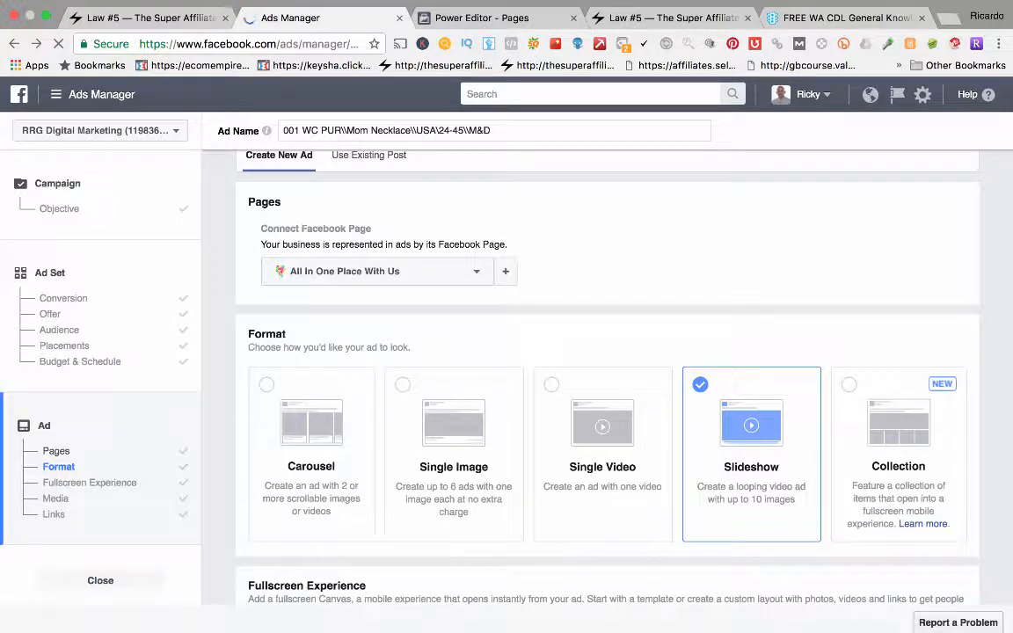
Step: Check the Mobile News Feed preview, display link and pixel tracking down to the final confirmation area, and return to the ad name
scroll(606, 361, down, 8)
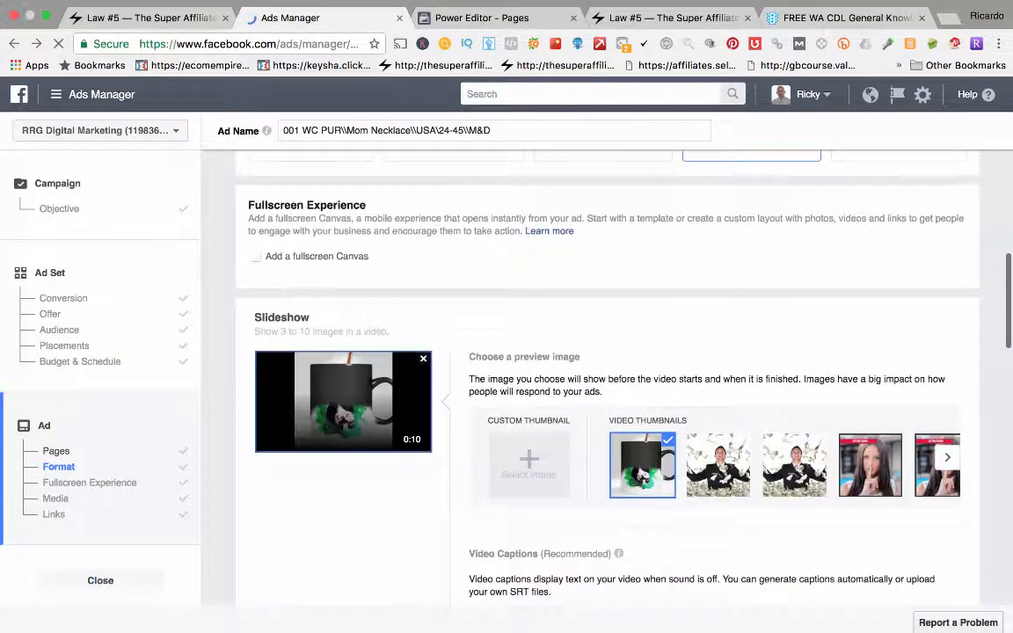
scroll(606, 360, down, 5)
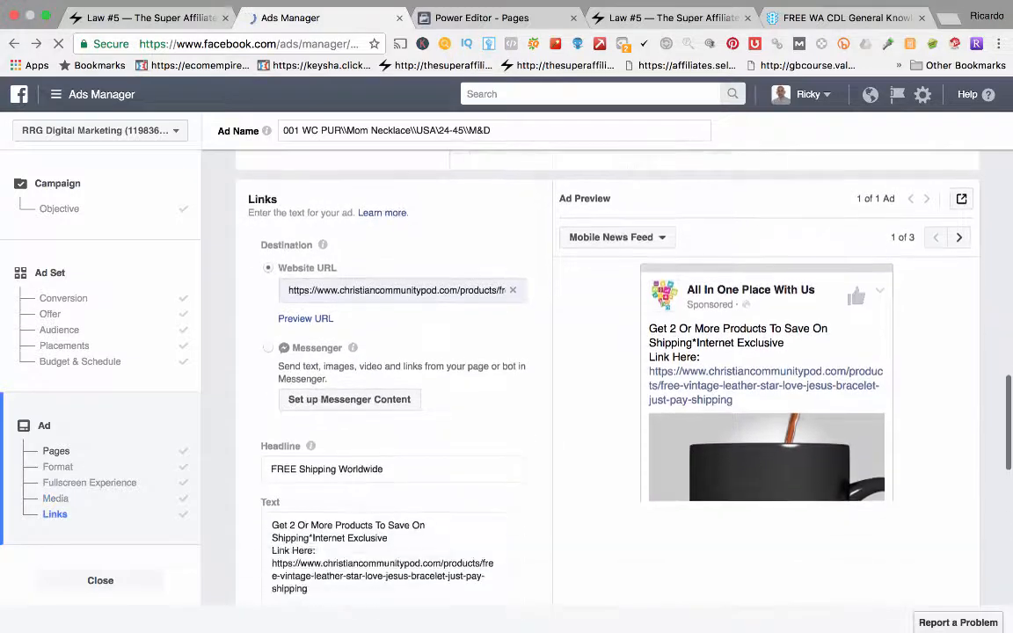
scroll(387, 369, down, 3)
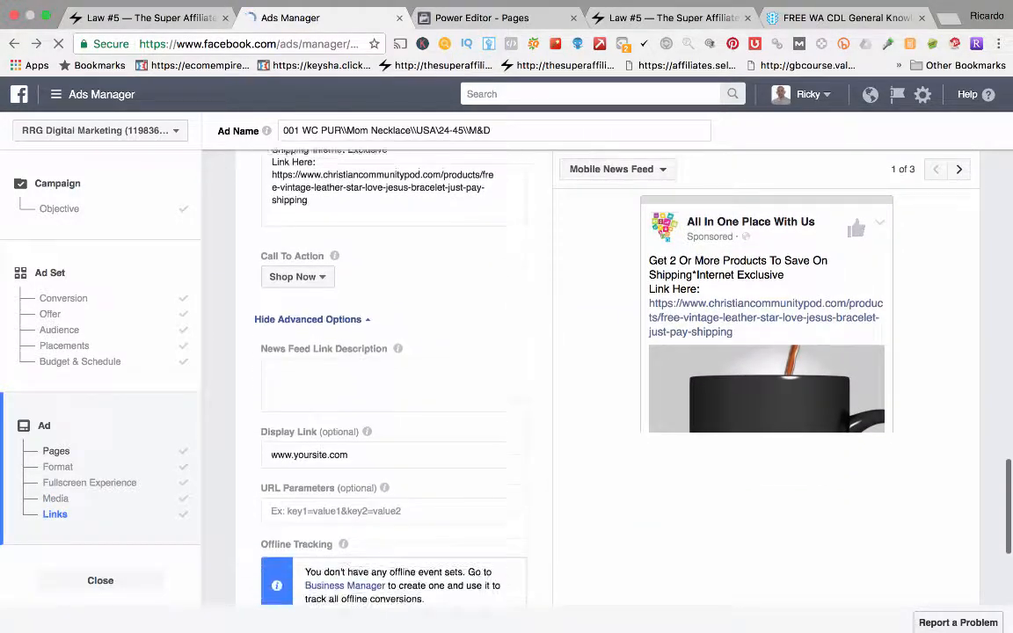
scroll(607, 370, down, 3)
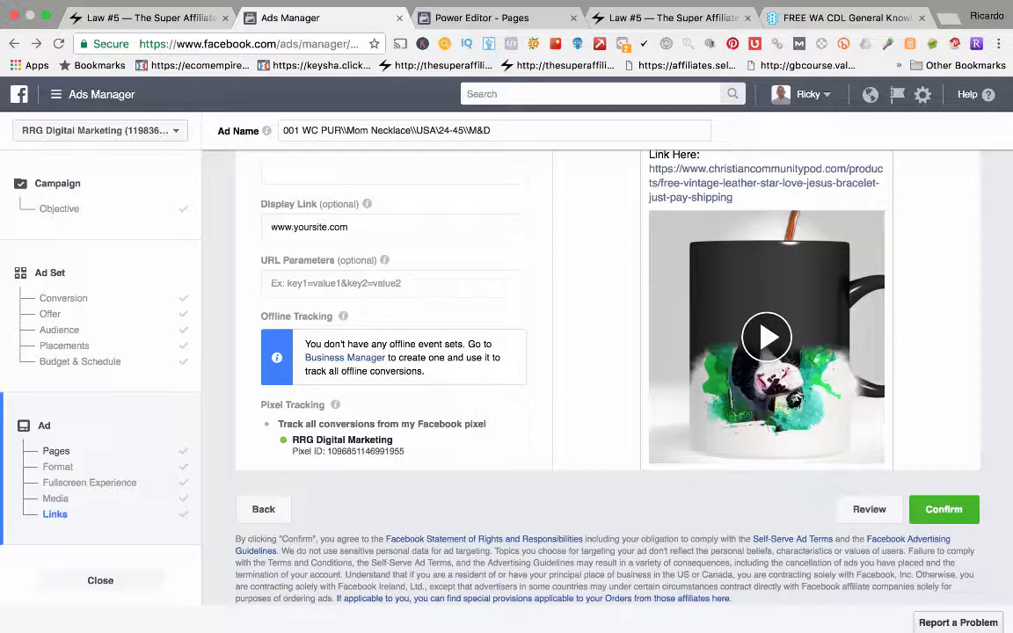
scroll(606, 351, up, 1)
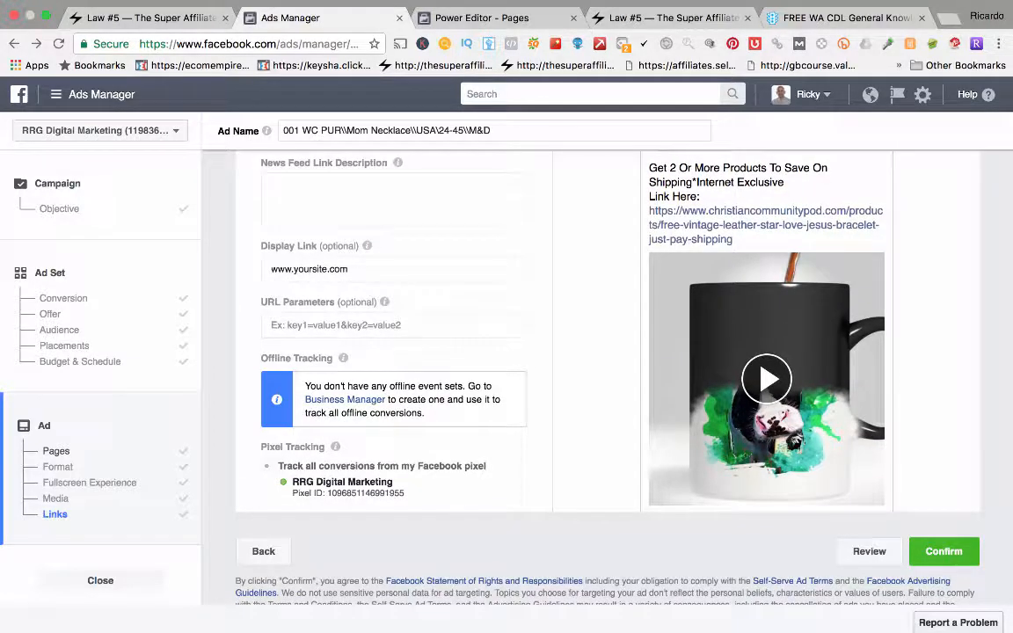
scroll(606, 351, up, 3)
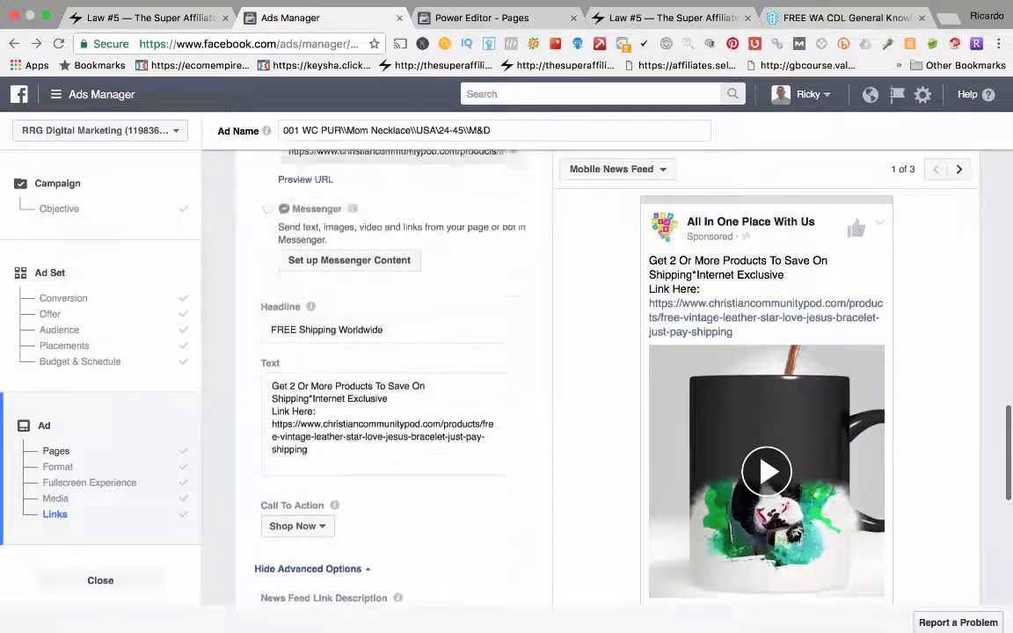
scroll(606, 352, up, 10)
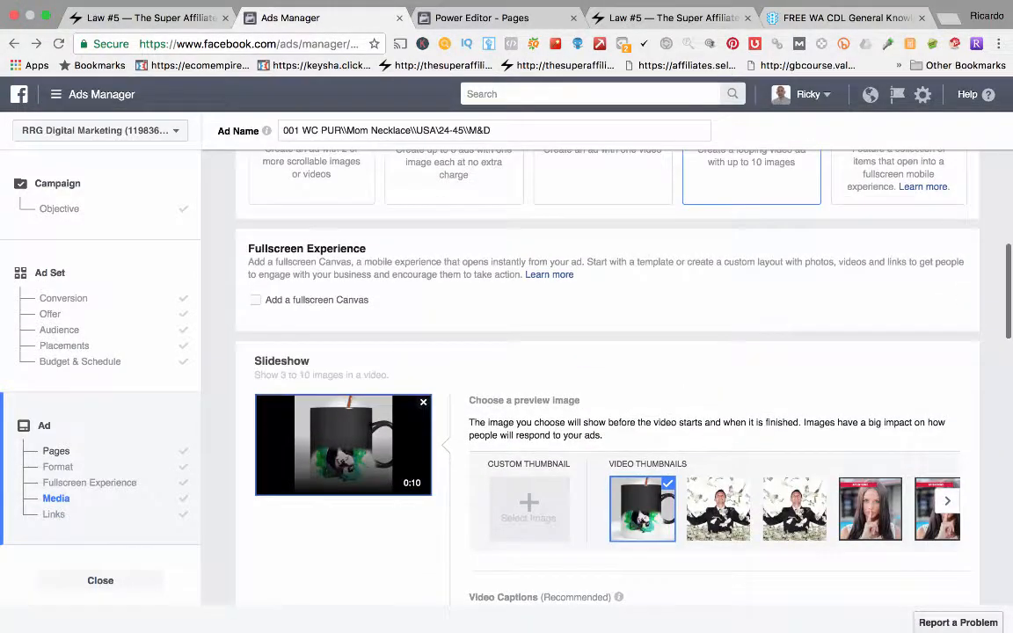
scroll(606, 351, up, 5)
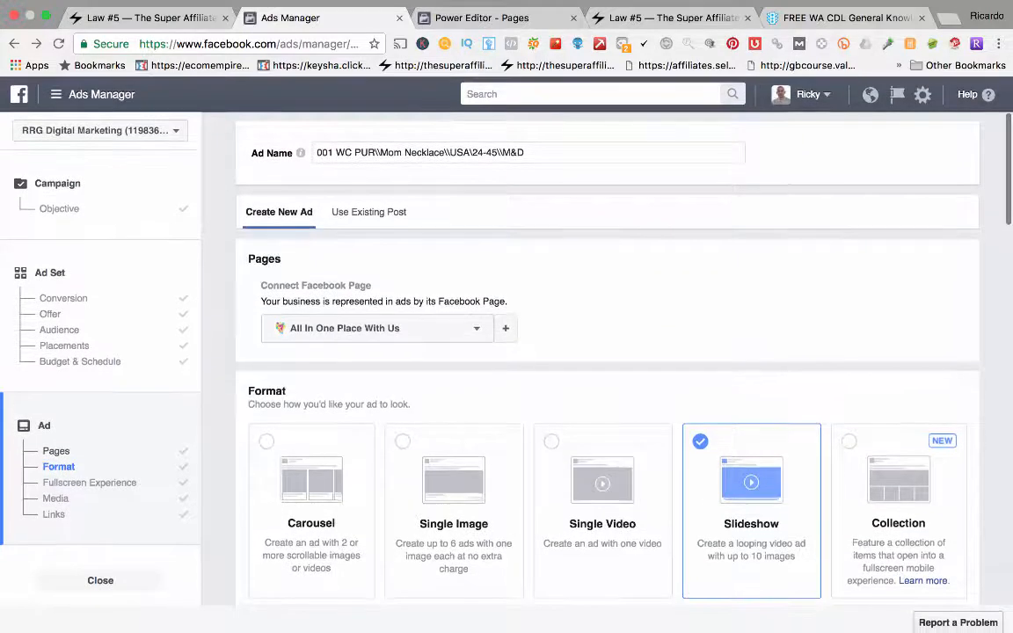
click(561, 9)
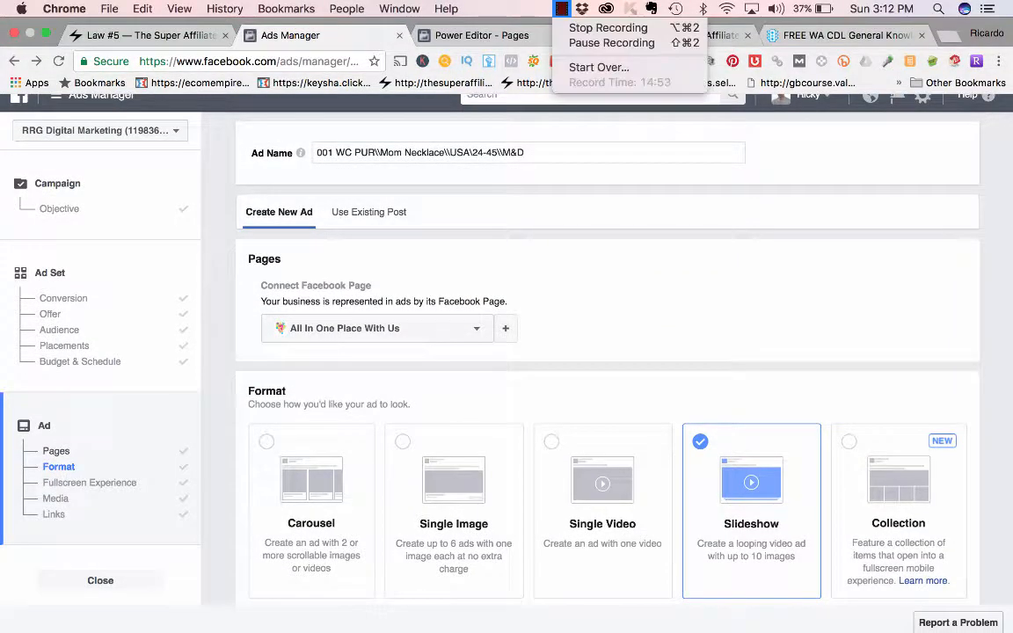